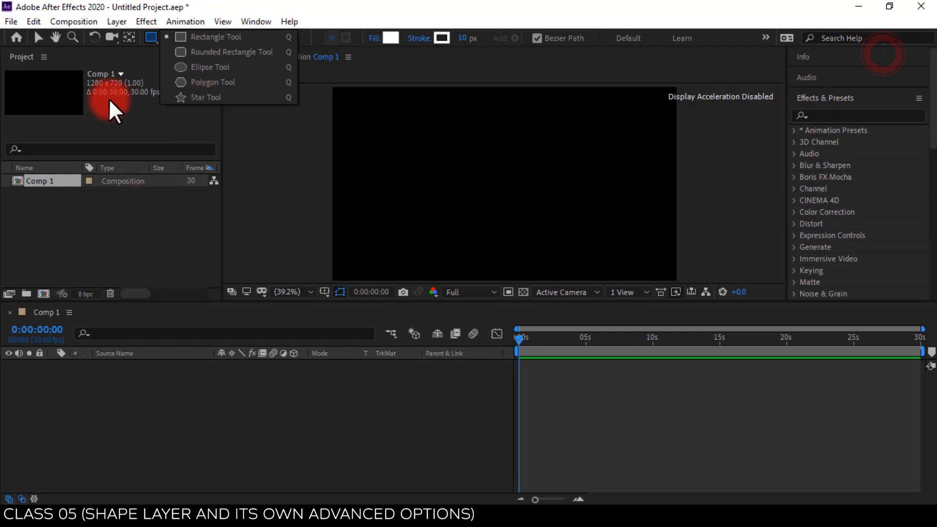
{"action": "left_click", "coordinate": [171, 408]}
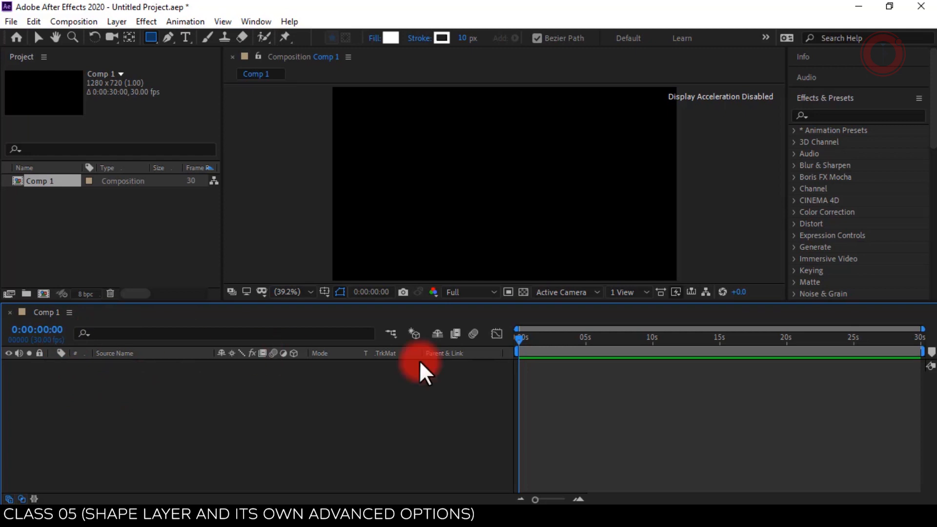
{"action": "right_click", "coordinate": [165, 402]}
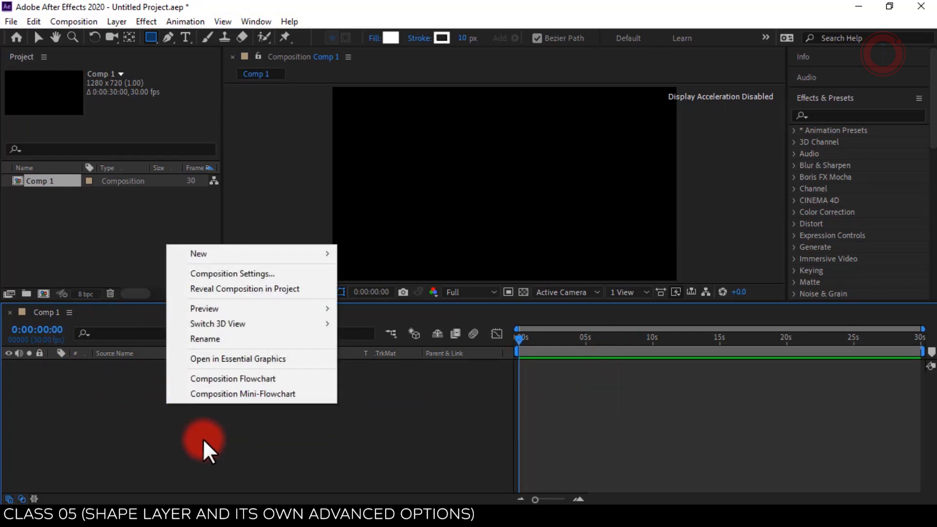
{"action": "right_click", "coordinate": [84, 405]}
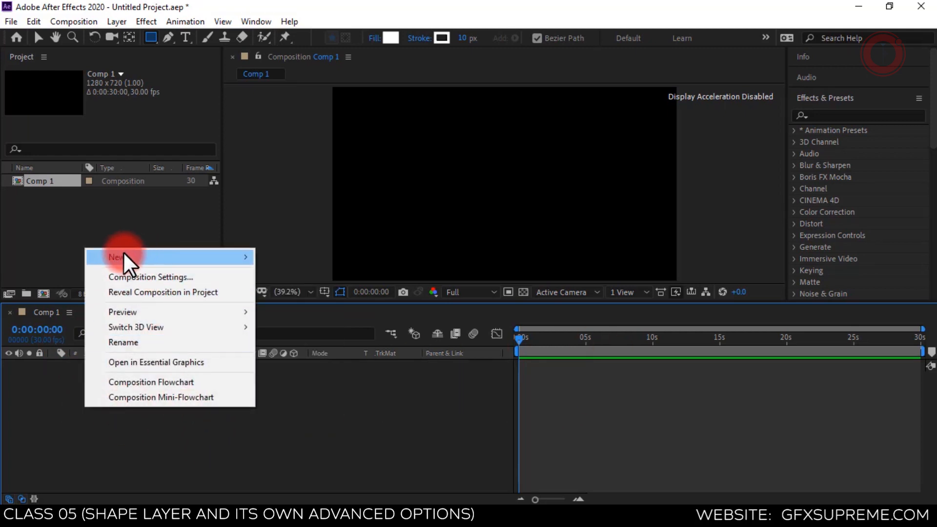
{"action": "mouse_move", "coordinate": [161, 263]}
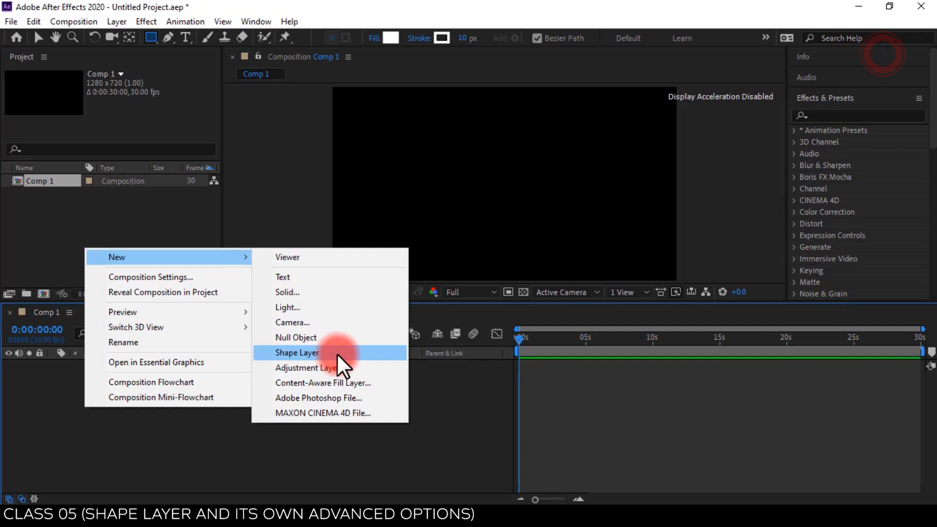
{"action": "left_click", "coordinate": [189, 449]}
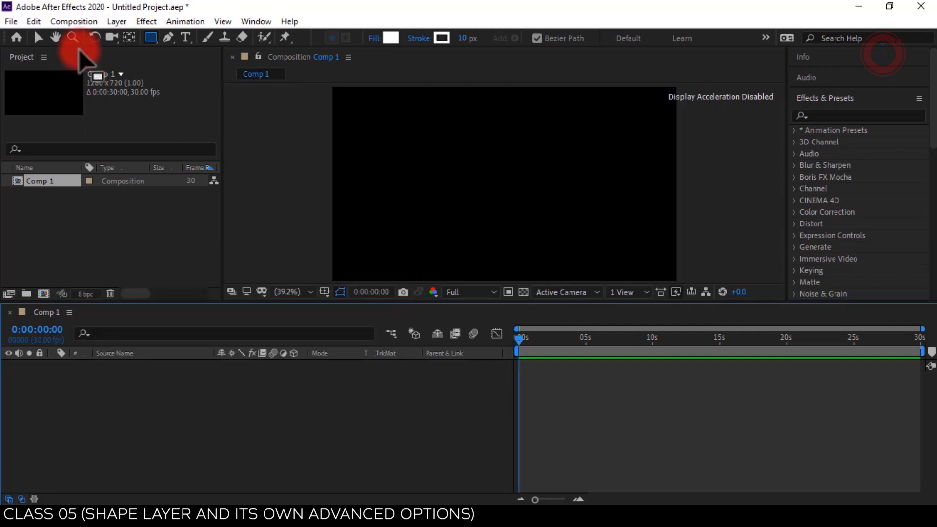
Step: Create a new empty shape layer in Comp 1
{"action": "left_click", "coordinate": [113, 20]}
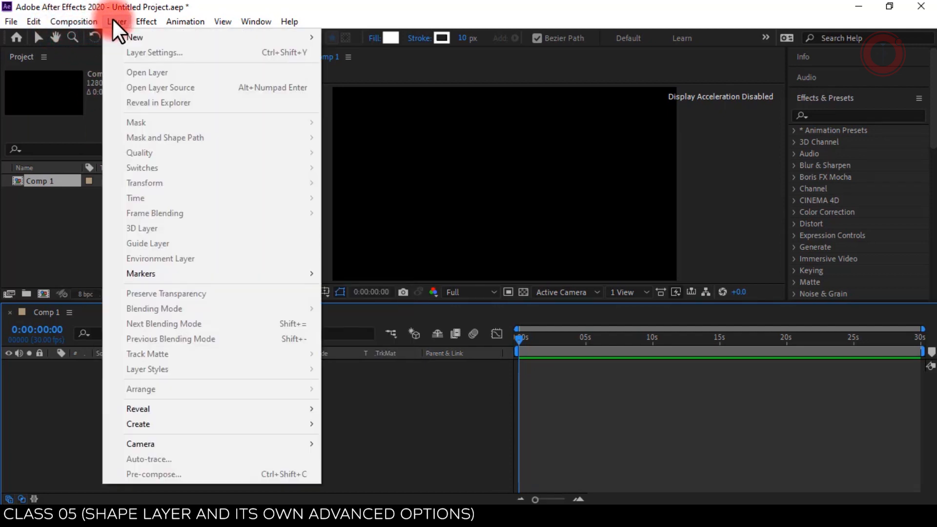
{"action": "mouse_move", "coordinate": [114, 37]}
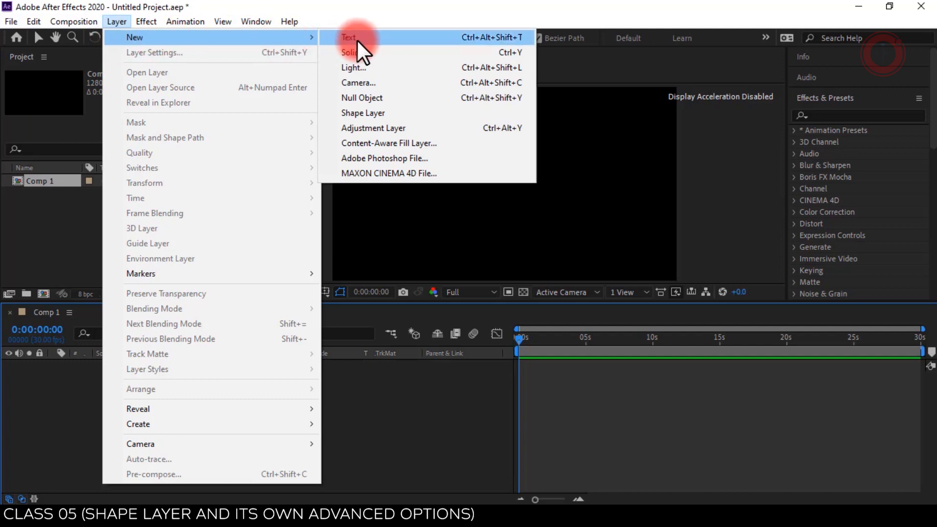
{"action": "left_click", "coordinate": [438, 112]}
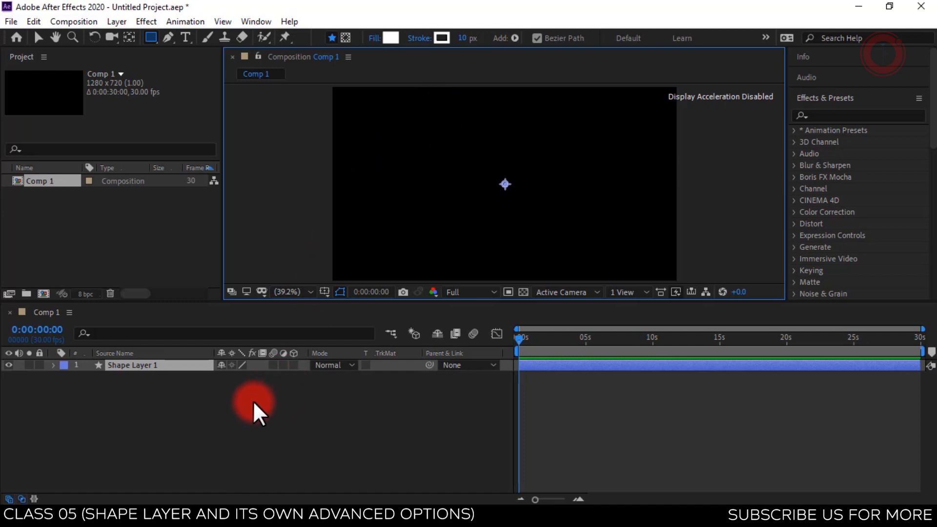
Step: Expand the shape layer's properties and add an empty group to its contents
{"action": "left_click", "coordinate": [52, 366]}
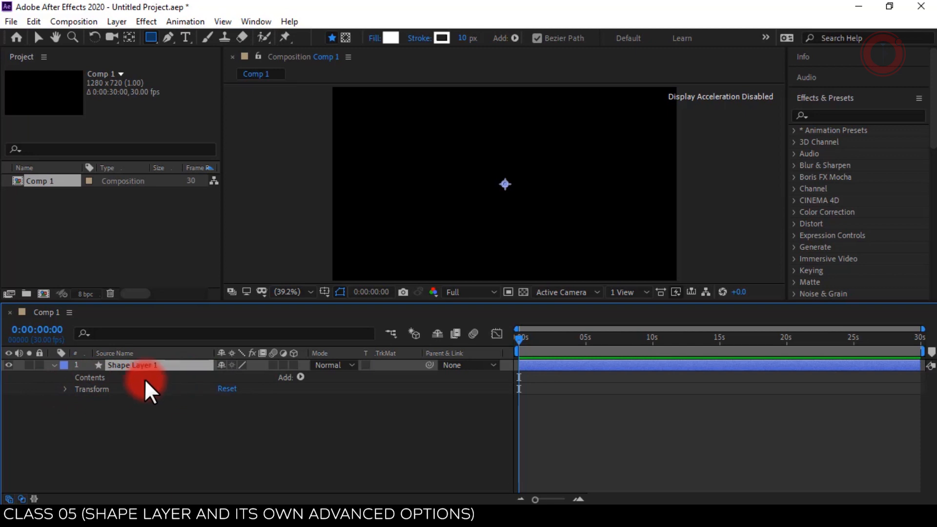
{"action": "left_click", "coordinate": [65, 388]}
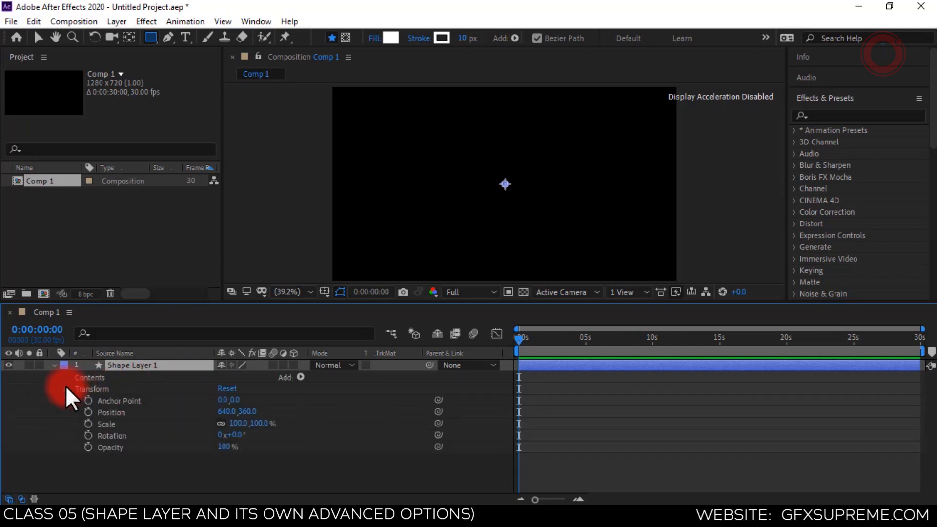
{"action": "left_click", "coordinate": [67, 388]}
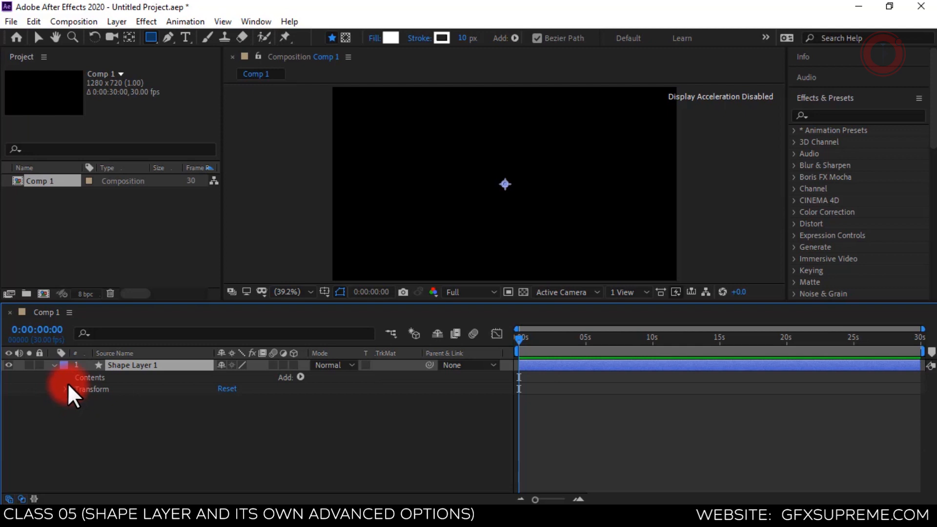
{"action": "left_click", "coordinate": [83, 377]}
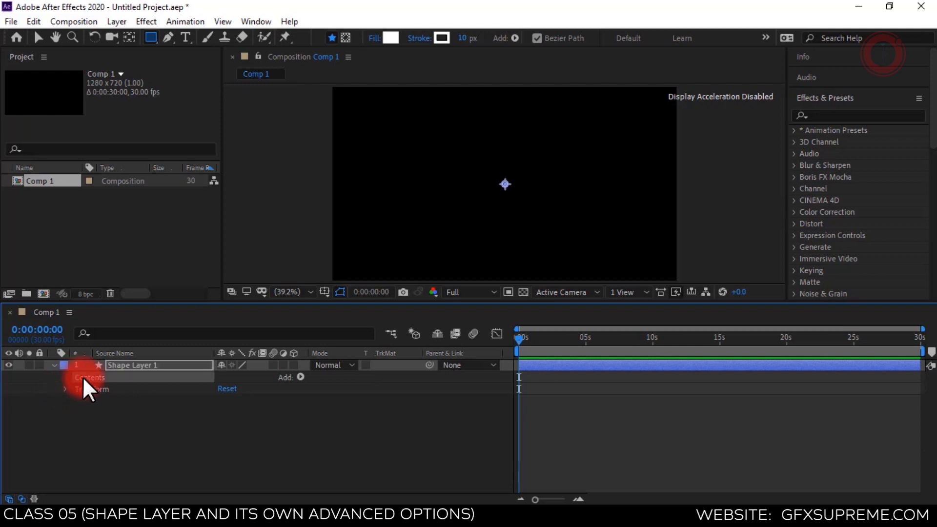
{"action": "left_click", "coordinate": [300, 376]}
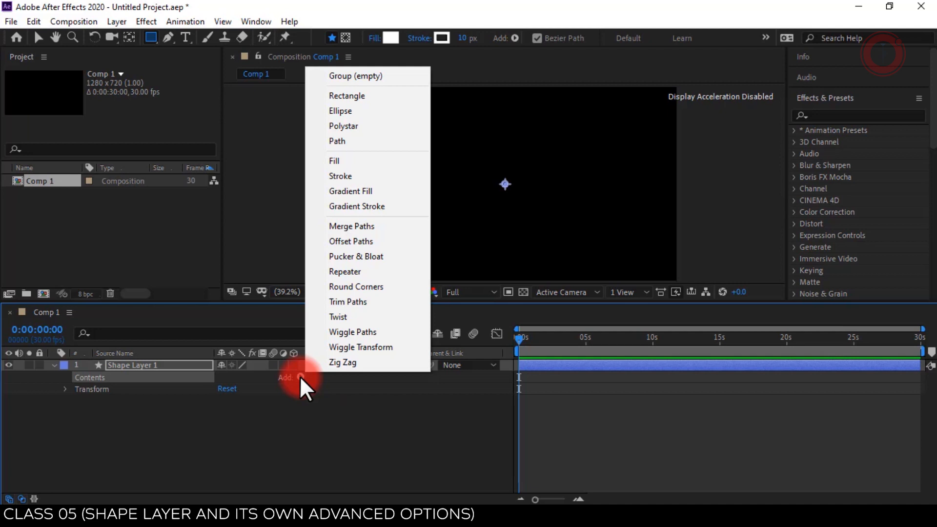
{"action": "left_click", "coordinate": [113, 379]}
{"action": "left_click", "coordinate": [297, 376]}
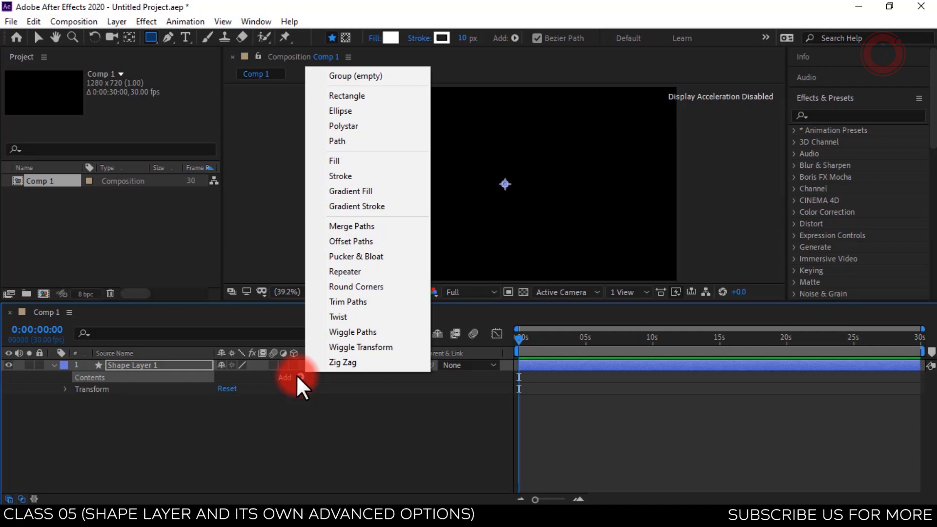
{"action": "left_click", "coordinate": [382, 76]}
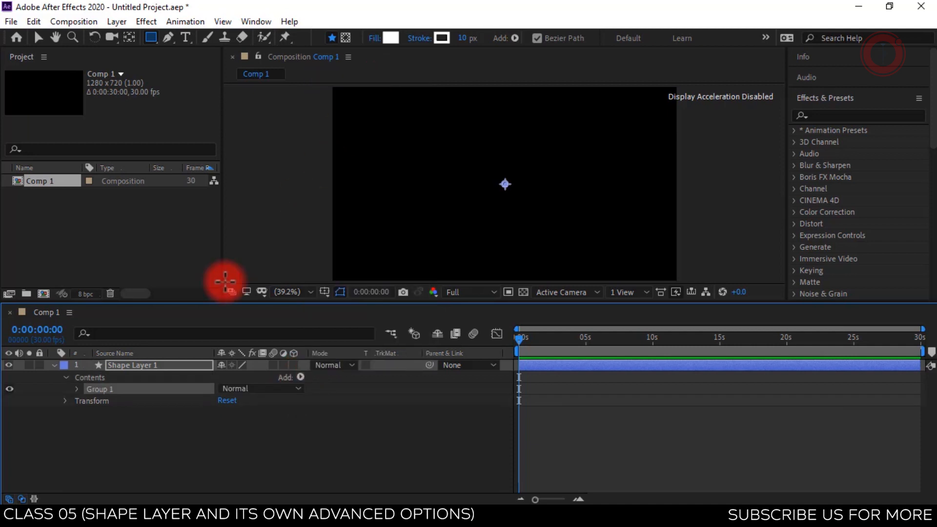
Step: Examine the transform properties of Group 1 and how they sit beside the layer's own transform
{"action": "left_click", "coordinate": [78, 388]}
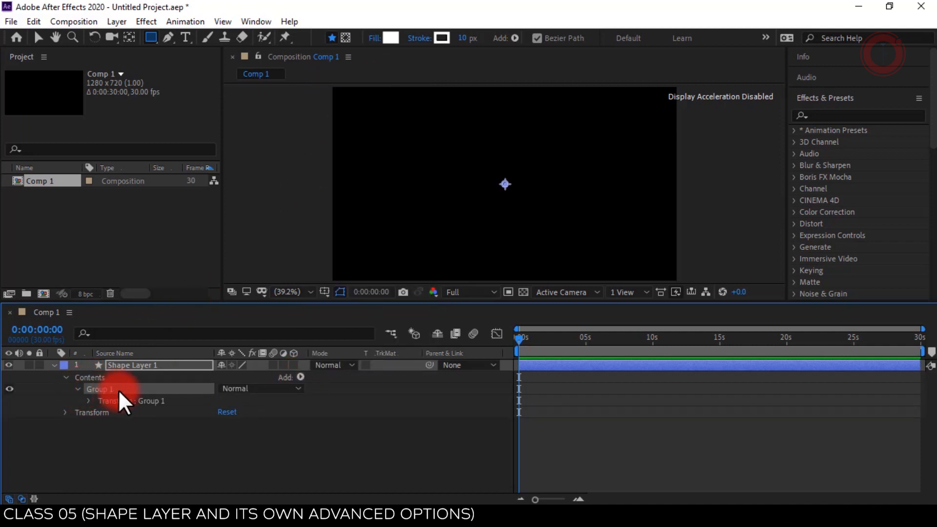
{"action": "left_click", "coordinate": [89, 401]}
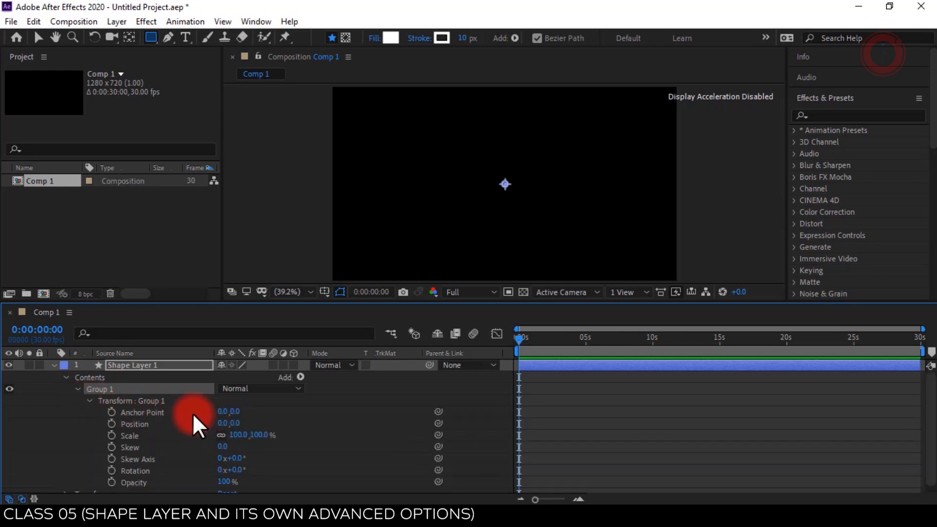
{"action": "left_click", "coordinate": [78, 388]}
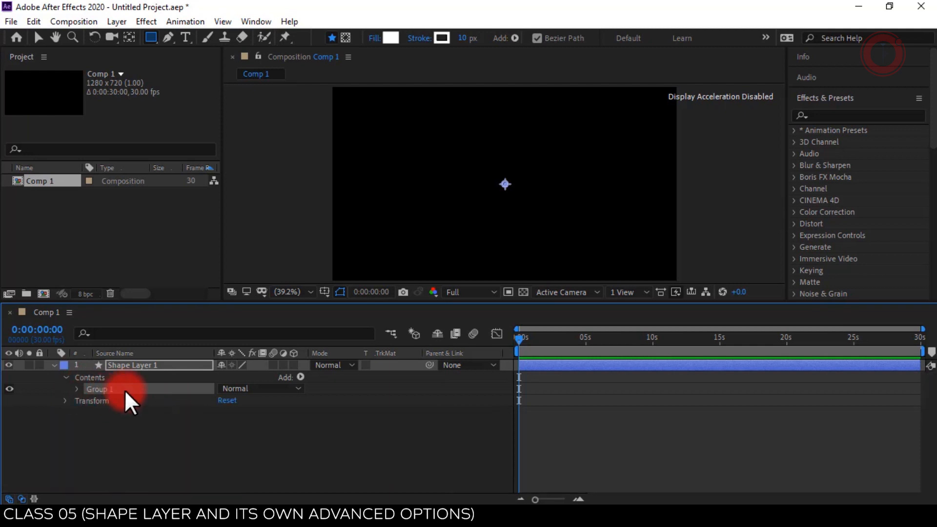
{"action": "left_click", "coordinate": [75, 389]}
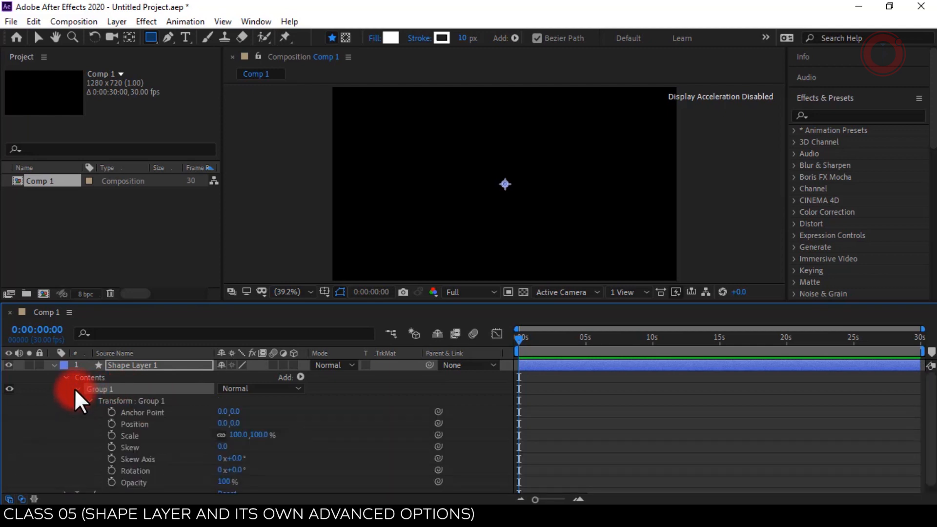
{"action": "left_click", "coordinate": [75, 389]}
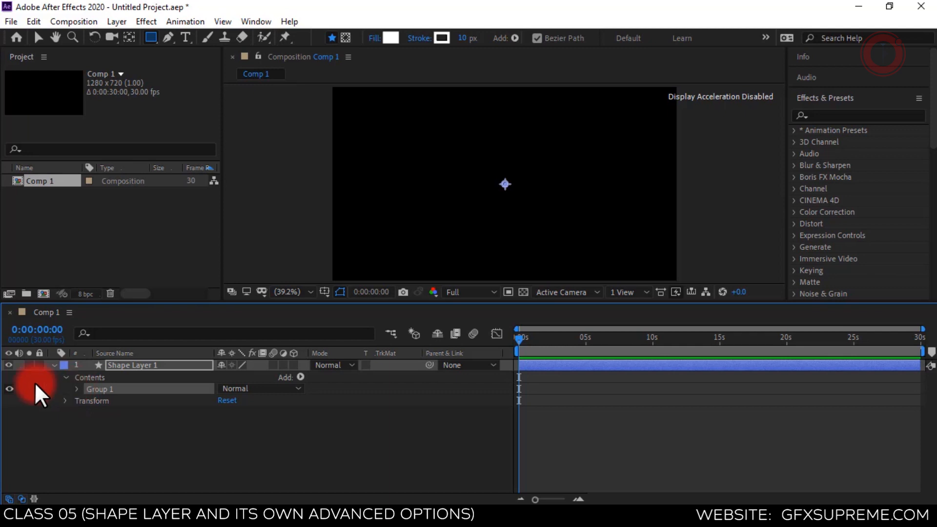
{"action": "left_click", "coordinate": [76, 389]}
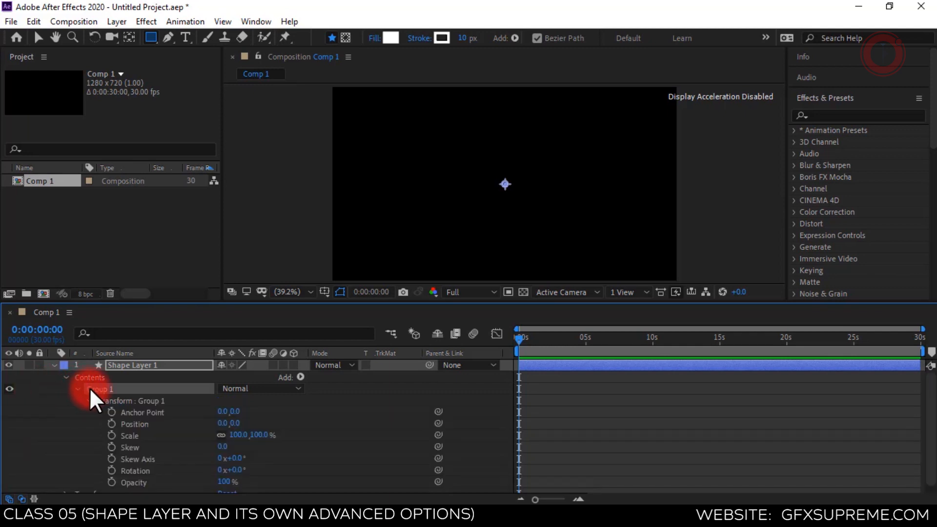
{"action": "left_click", "coordinate": [89, 400]}
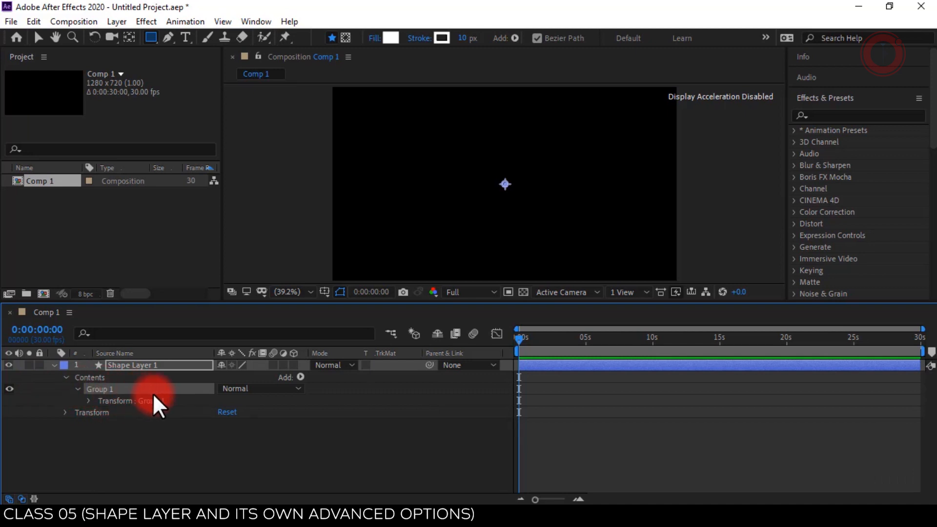
{"action": "left_click", "coordinate": [136, 411]}
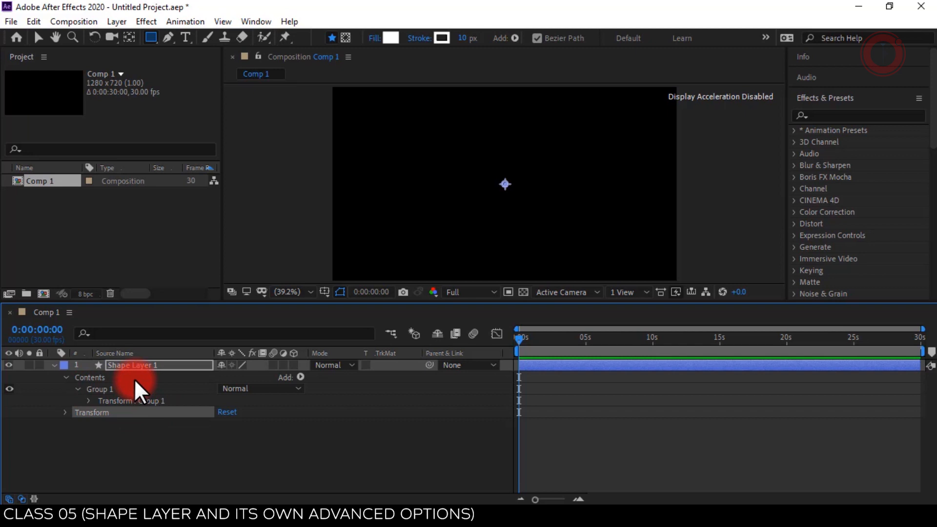
{"action": "left_click", "coordinate": [134, 379]}
Step: Add a rectangle path inside Group 1
{"action": "left_click", "coordinate": [126, 388]}
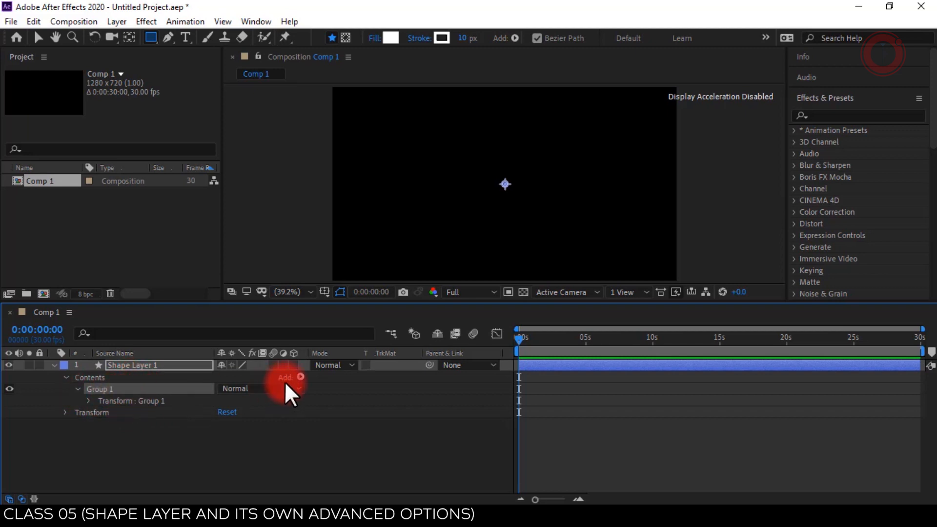
{"action": "left_click", "coordinate": [300, 377]}
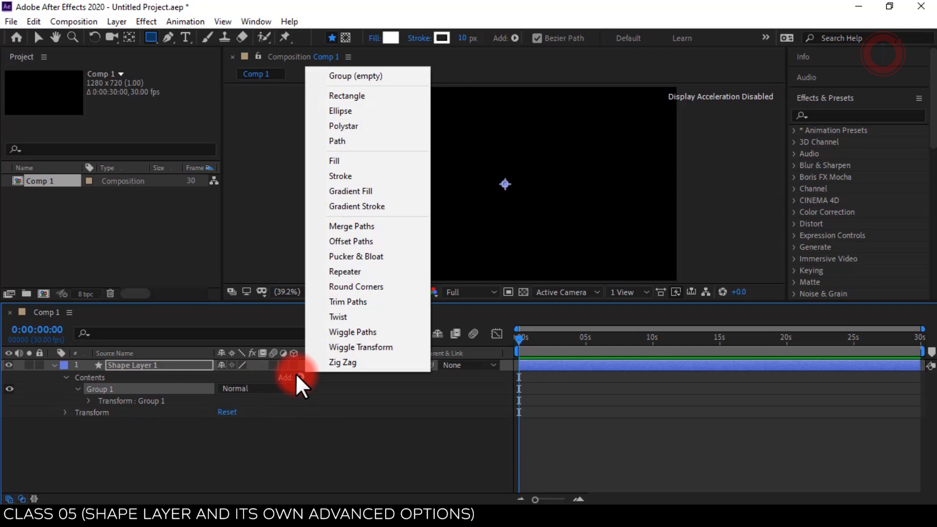
{"action": "left_click", "coordinate": [350, 93]}
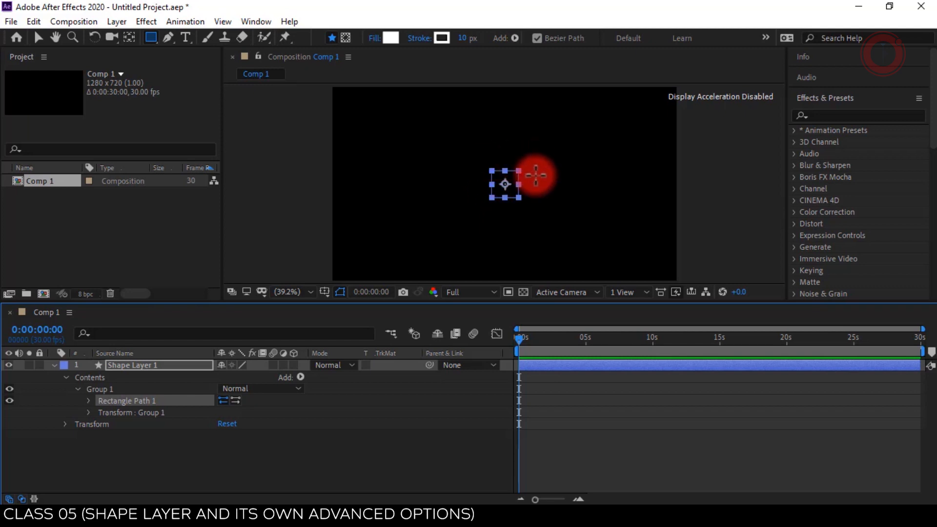
Step: Add a solid fill to Group 1 for the rectangle
{"action": "left_click", "coordinate": [142, 390]}
{"action": "left_click", "coordinate": [298, 376]}
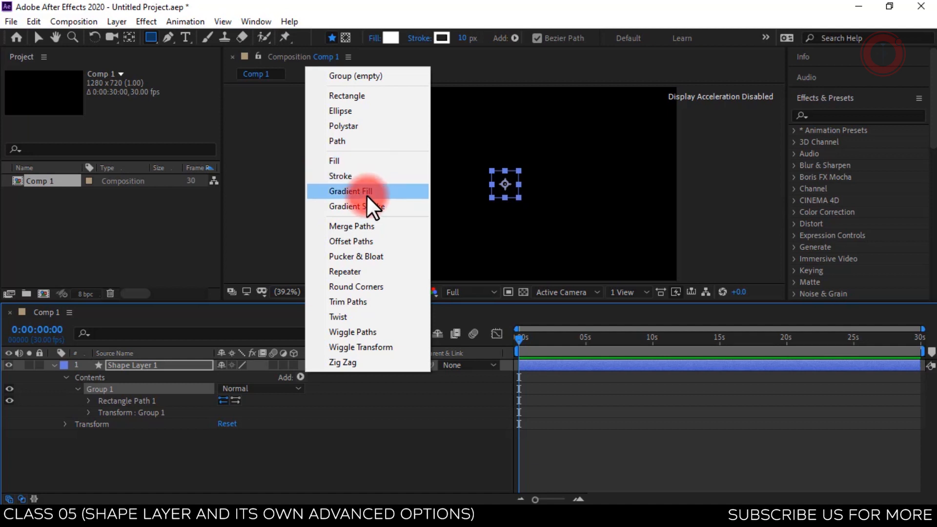
{"action": "left_click", "coordinate": [359, 163]}
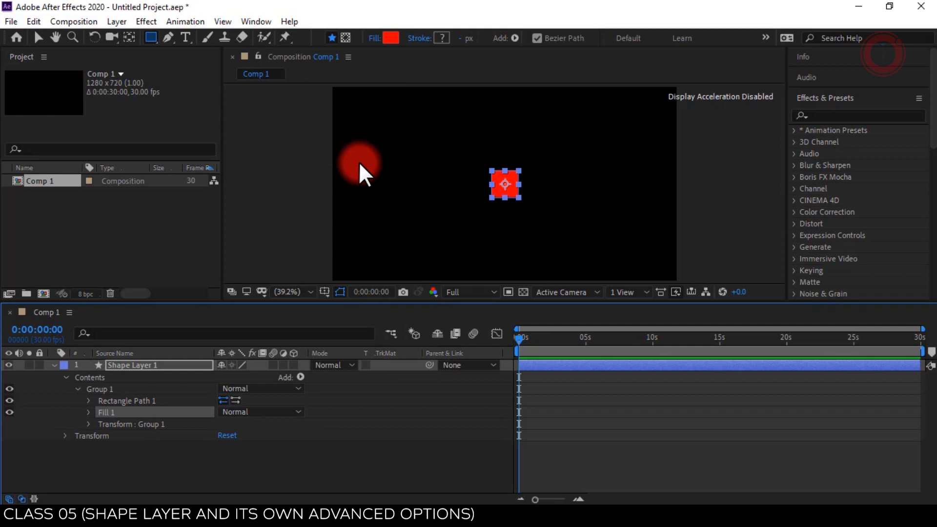
Step: Recolor the rectangle's fill, trying dark red 7B0000 and settling on a darker, muted reddish brown
{"action": "left_click", "coordinate": [389, 38]}
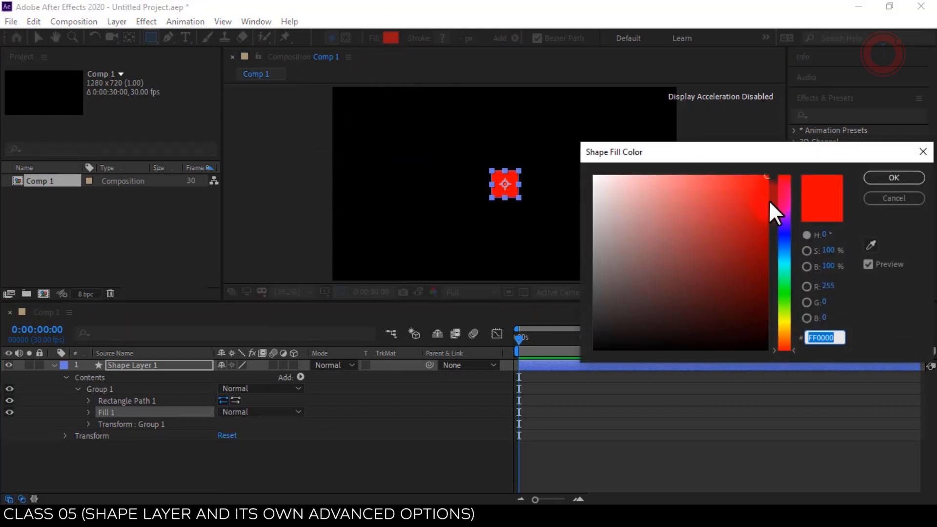
{"action": "left_click_drag", "start_coordinate": [746, 192], "coordinate": [808, 281]}
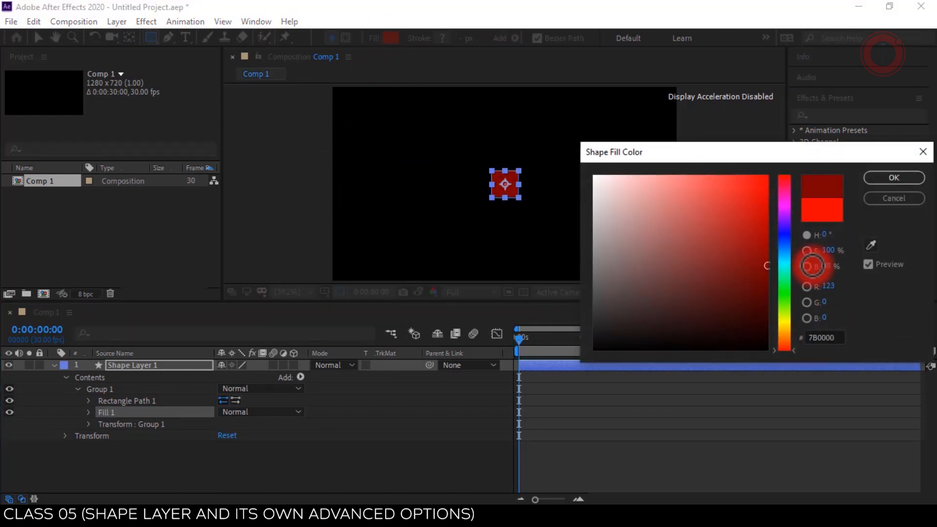
{"action": "left_click", "coordinate": [897, 179]}
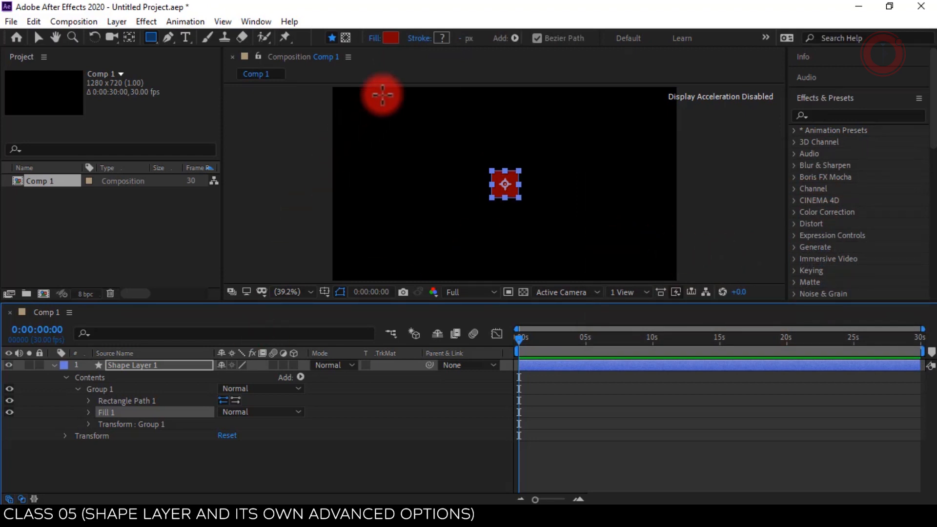
{"action": "left_click", "coordinate": [393, 38]}
{"action": "left_click", "coordinate": [691, 303]}
{"action": "left_click", "coordinate": [876, 179]}
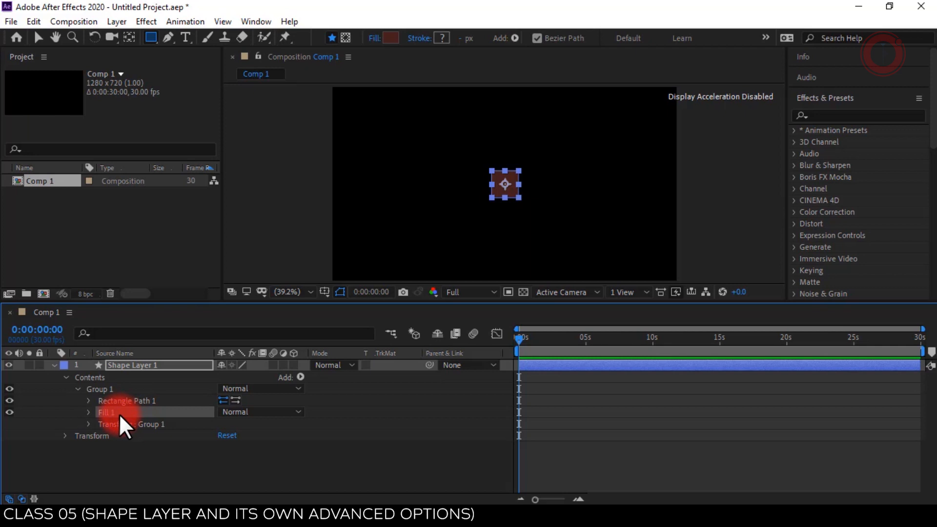
Step: Try moving Fill 1 above Rectangle Path 1, inspect its composite order options, and move it back below the path
{"action": "left_click_drag", "start_coordinate": [113, 411], "coordinate": [122, 394]}
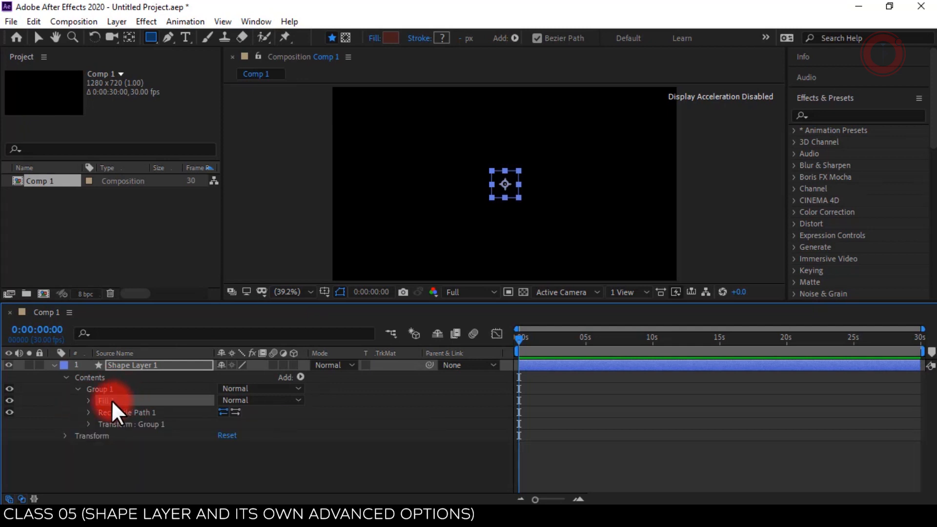
{"action": "left_click", "coordinate": [89, 401]}
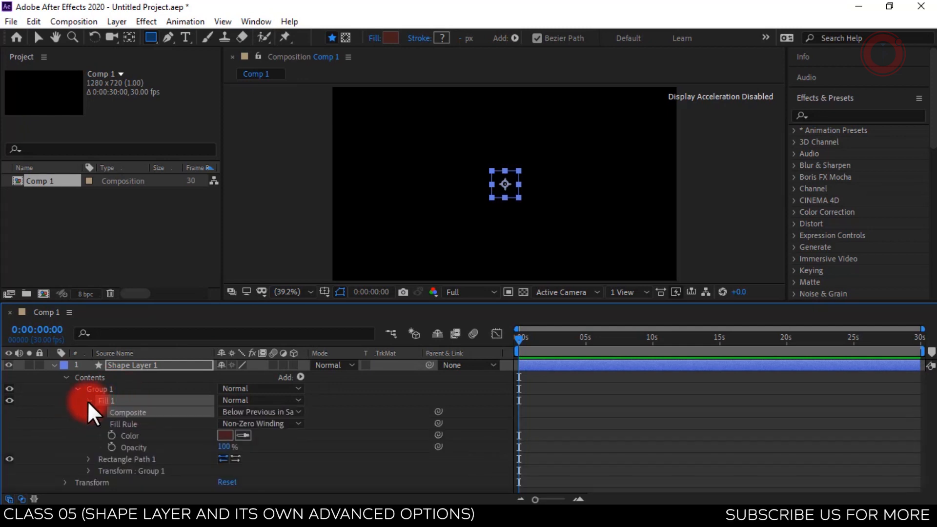
{"action": "left_click", "coordinate": [255, 411]}
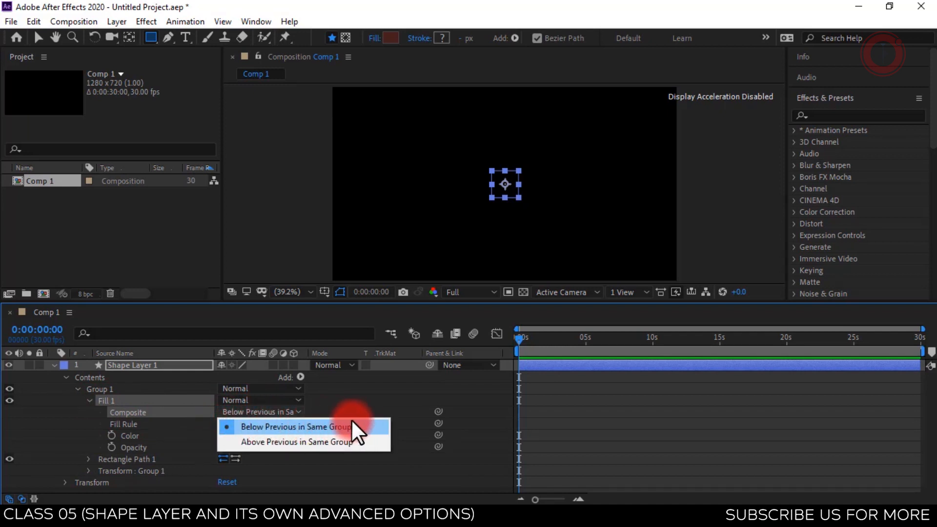
{"action": "left_click", "coordinate": [89, 401]}
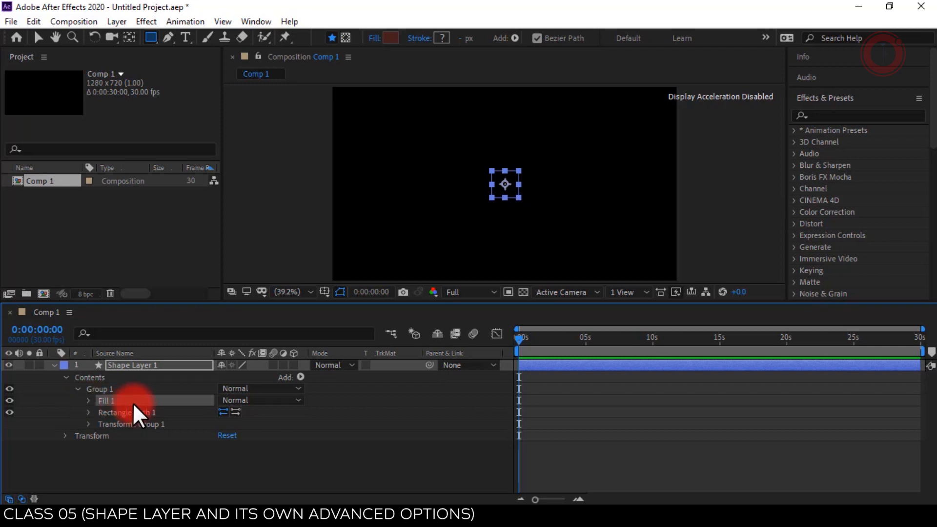
{"action": "left_click_drag", "start_coordinate": [132, 399], "coordinate": [133, 416]}
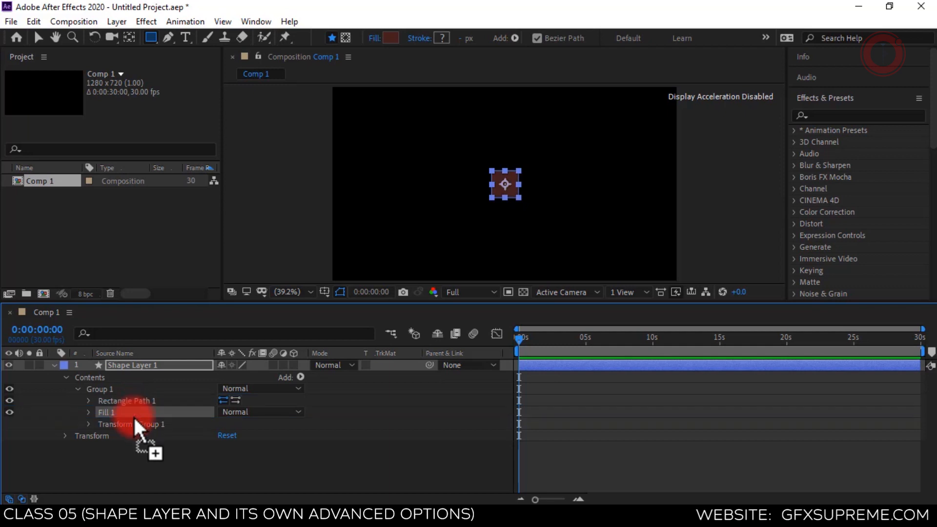
Step: Scale Group 1 non-uniformly to 480 by 231% through the group's own transform
{"action": "left_click", "coordinate": [89, 423]}
{"action": "left_click_drag", "start_coordinate": [236, 440], "coordinate": [341, 443]}
{"action": "left_click_drag", "start_coordinate": [268, 438], "coordinate": [355, 435]}
{"action": "left_click_drag", "start_coordinate": [239, 439], "coordinate": [390, 437]}
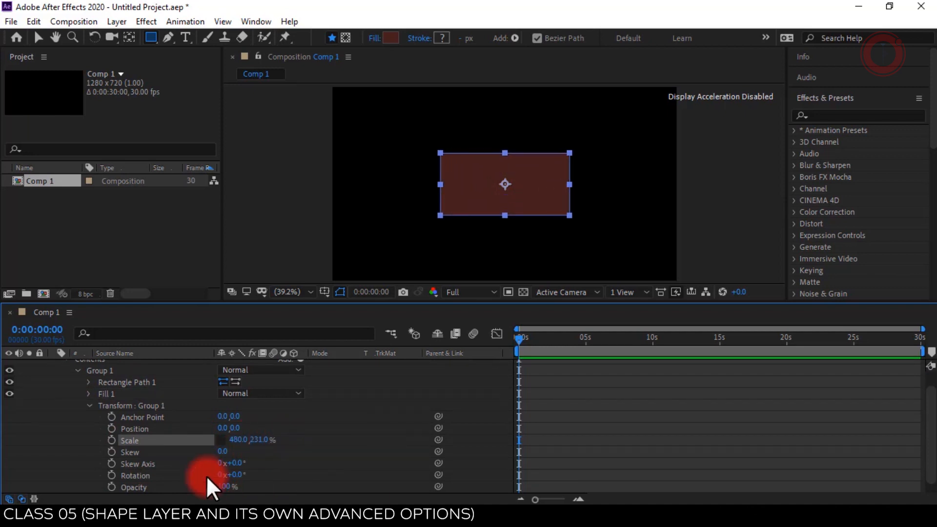
{"action": "left_click", "coordinate": [90, 404]}
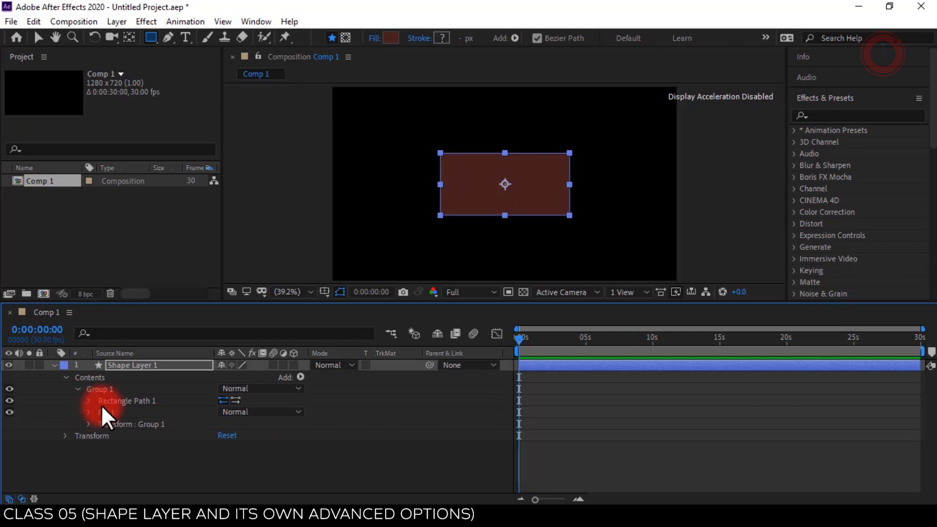
Step: Add a stroke to Group 1 so the rectangle gets an outline
{"action": "left_click", "coordinate": [104, 391]}
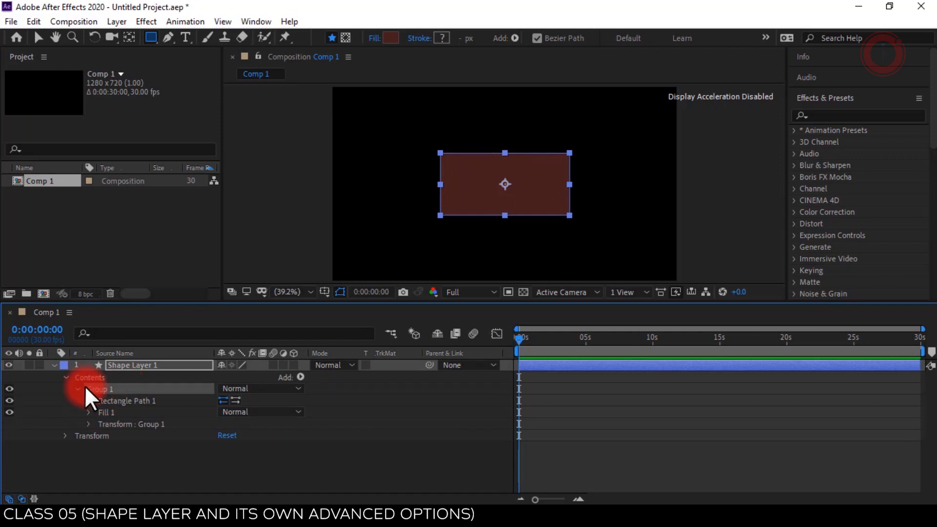
{"action": "left_click", "coordinate": [300, 377]}
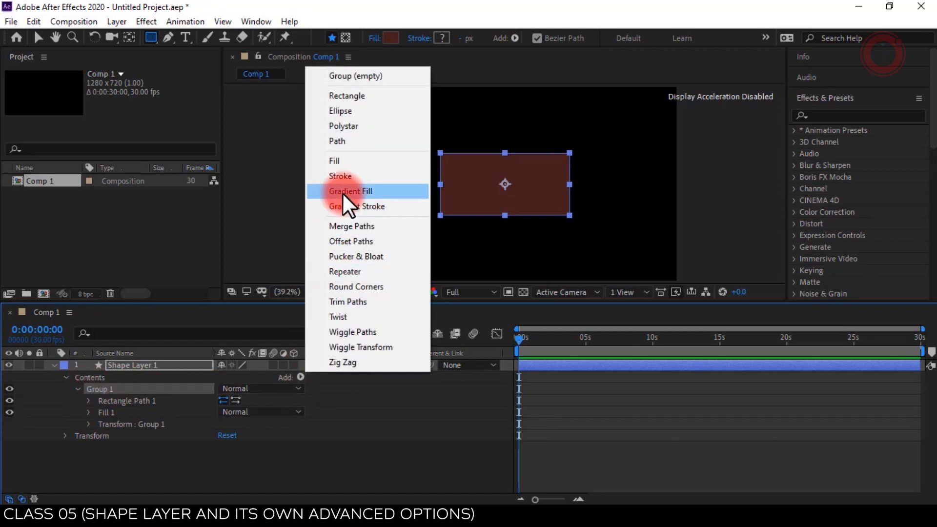
{"action": "left_click", "coordinate": [344, 176]}
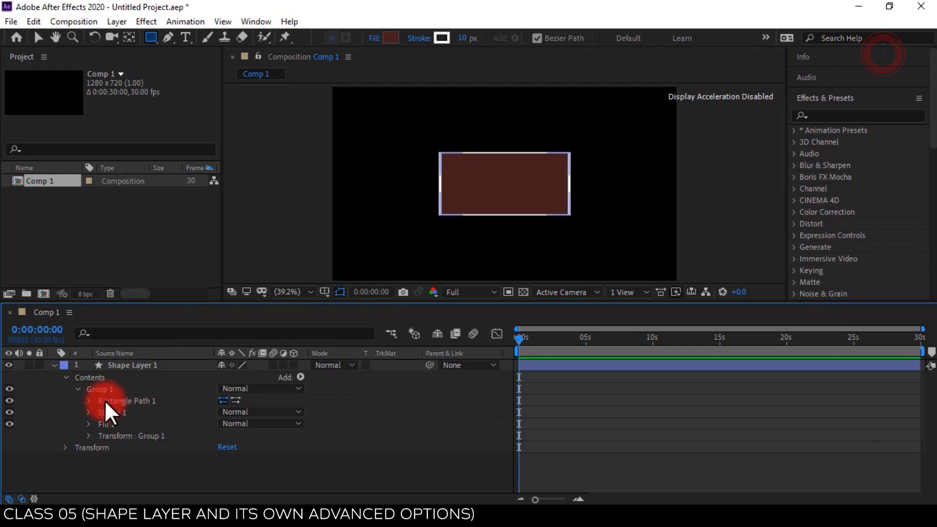
Step: Draw a second rectangle as a new shape layer near the upper-left of the composition and compare its contents with Shape Layer 1
{"action": "left_click", "coordinate": [53, 365]}
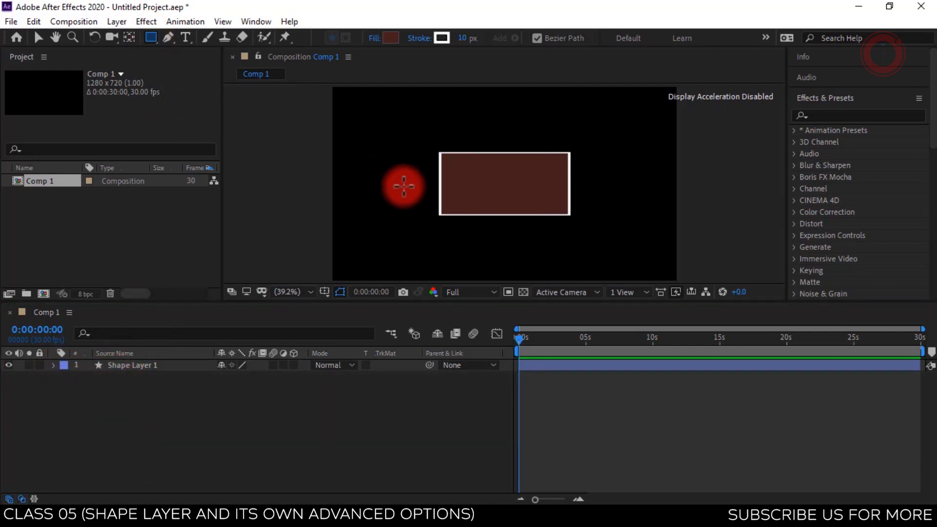
{"action": "left_click_drag", "start_coordinate": [349, 116], "coordinate": [419, 171]}
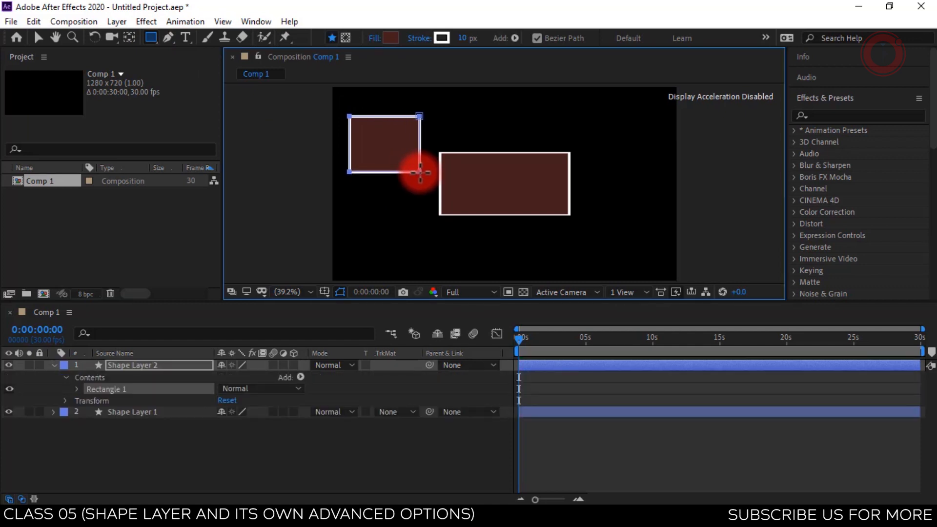
{"action": "left_click", "coordinate": [76, 389]}
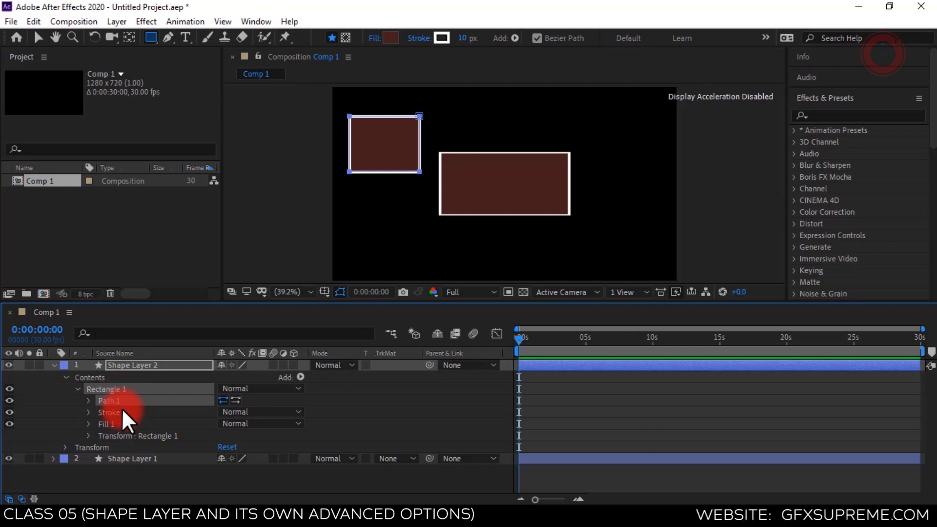
{"action": "left_click", "coordinate": [52, 458]}
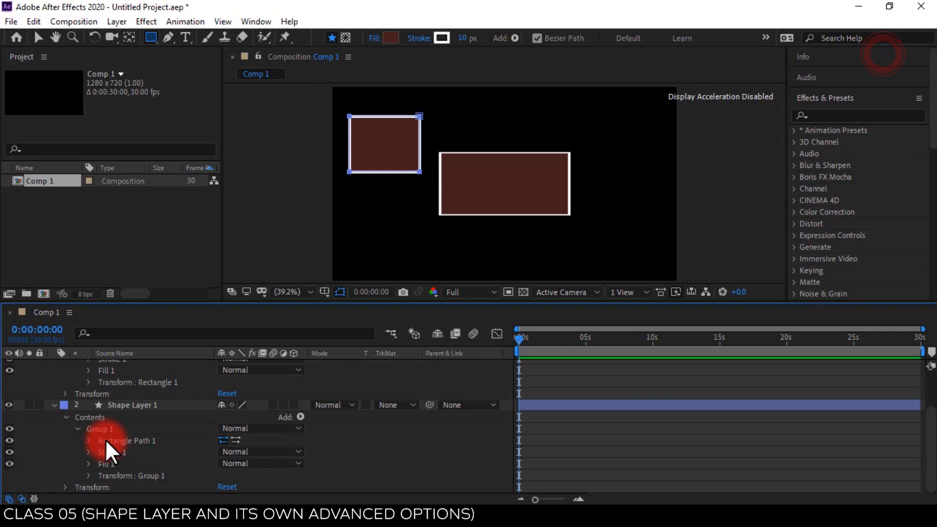
{"action": "scroll", "coordinate": [105, 433], "scroll_direction": "up", "scroll_amount": 2}
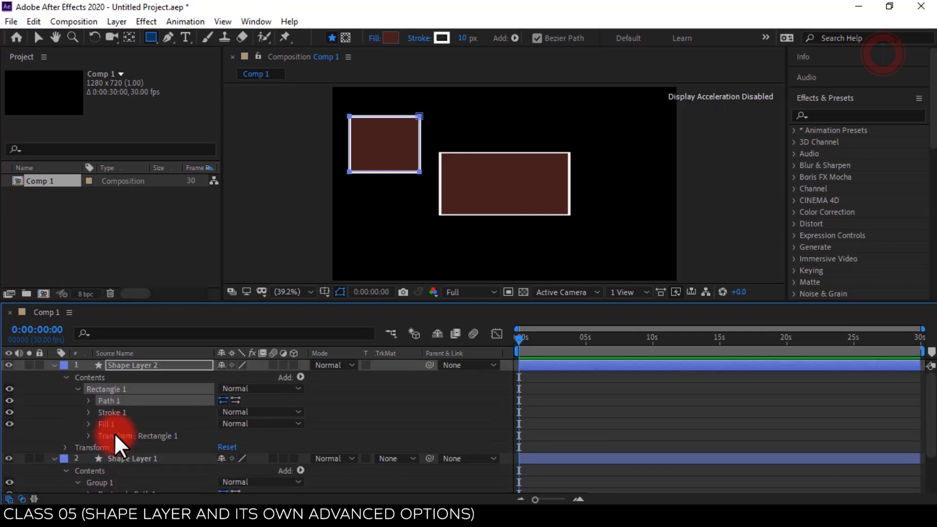
{"action": "left_click", "coordinate": [299, 378]}
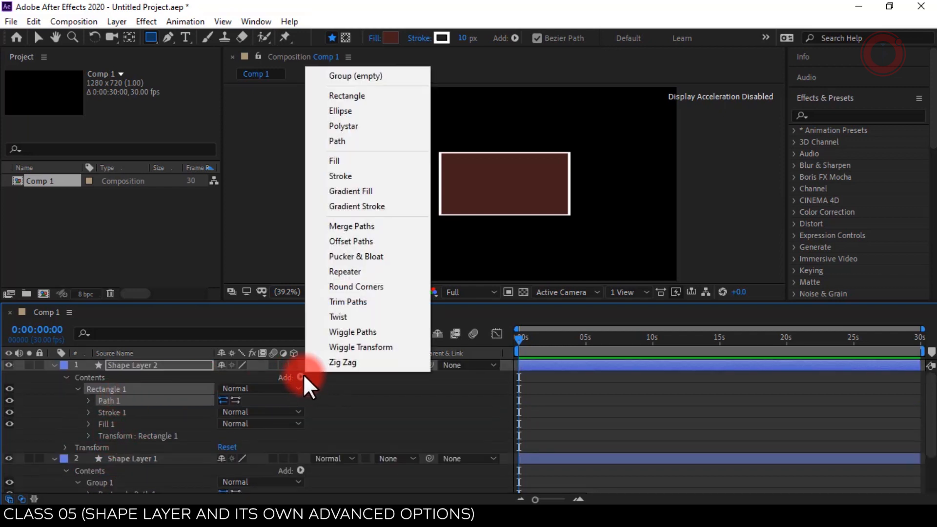
Step: Delete both shape layers from the composition
{"action": "left_click", "coordinate": [176, 367]}
{"action": "key", "text": "Delete"}
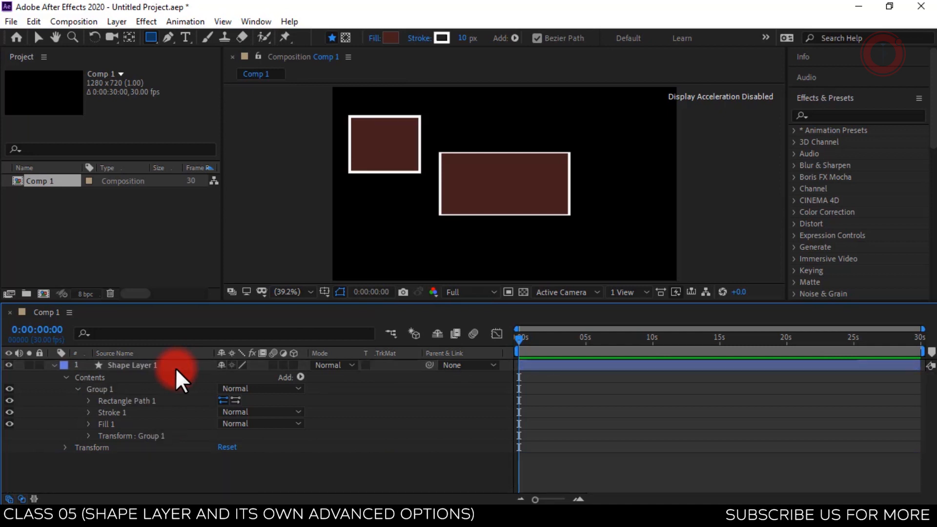
{"action": "left_click", "coordinate": [174, 368]}
{"action": "key", "text": "Delete"}
Step: Create a new empty shape layer in Comp 1 and expand its properties
{"action": "right_click", "coordinate": [146, 416]}
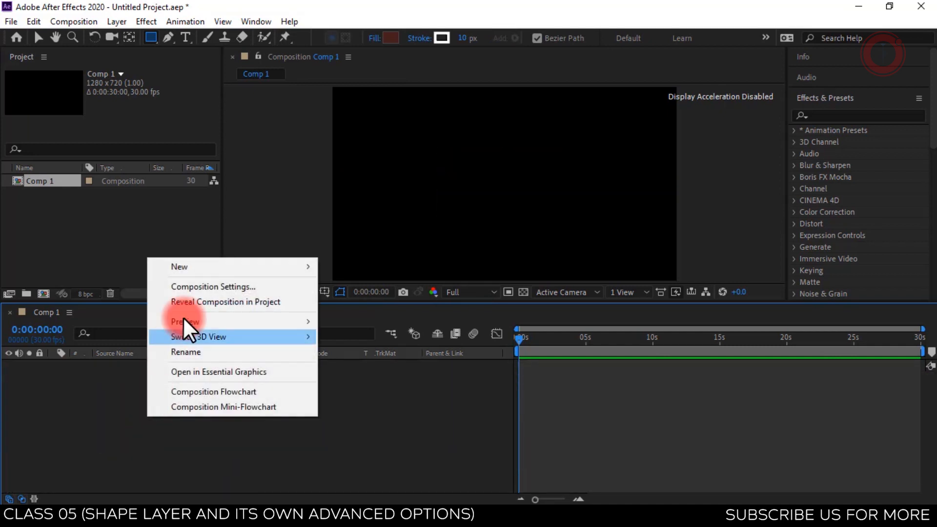
{"action": "mouse_move", "coordinate": [213, 263]}
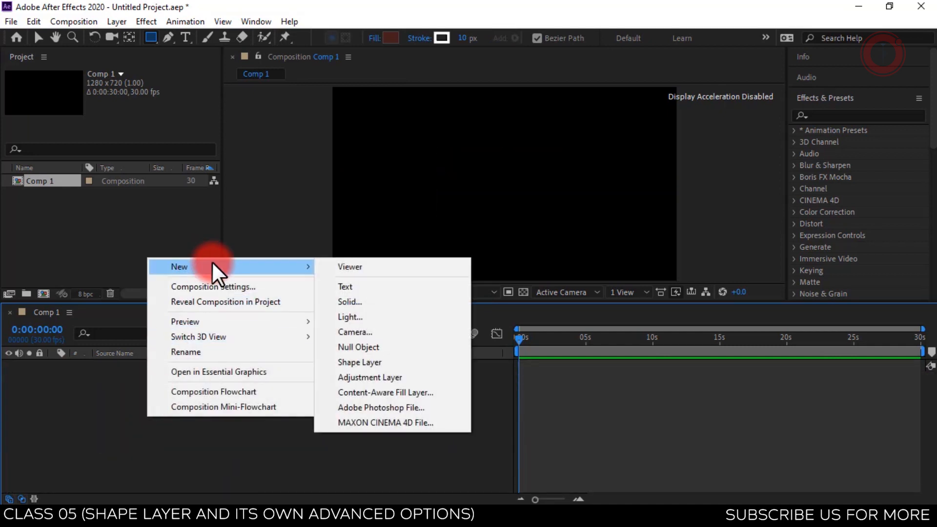
{"action": "left_click", "coordinate": [367, 361]}
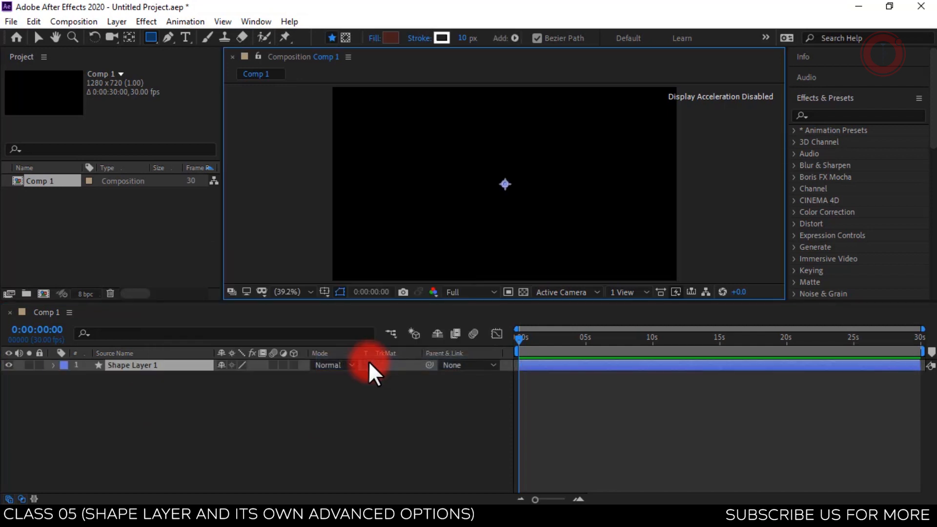
{"action": "left_click", "coordinate": [52, 361]}
Step: Add an ellipse path to the new layer's contents and set its size to 389 by 389
{"action": "left_click", "coordinate": [124, 377]}
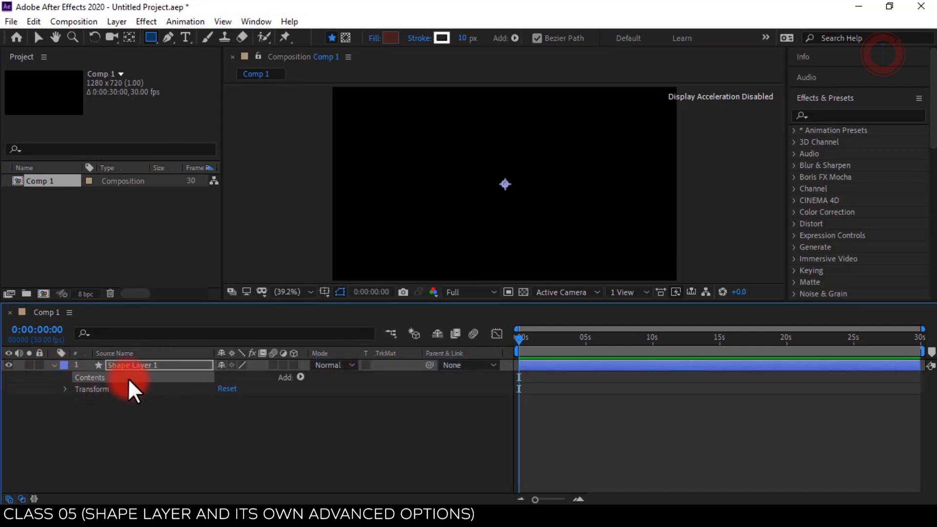
{"action": "left_click", "coordinate": [299, 377]}
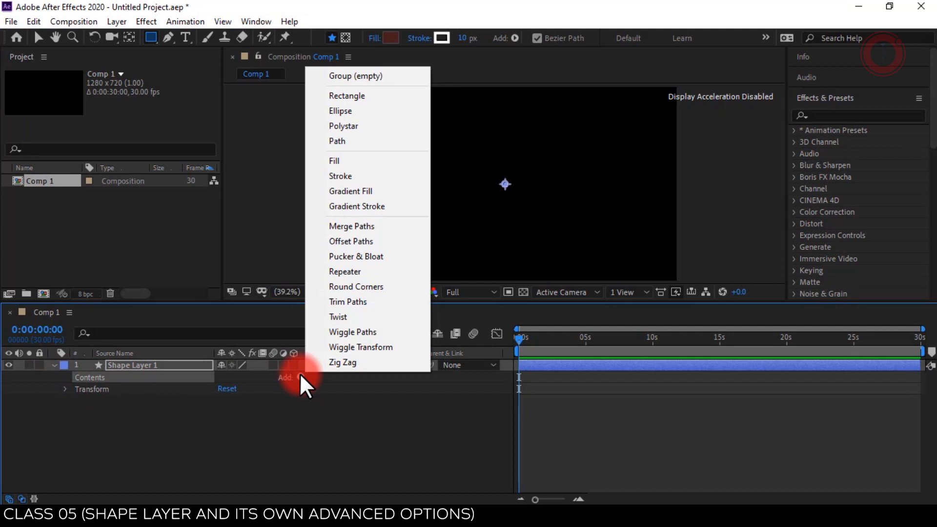
{"action": "left_click", "coordinate": [337, 108]}
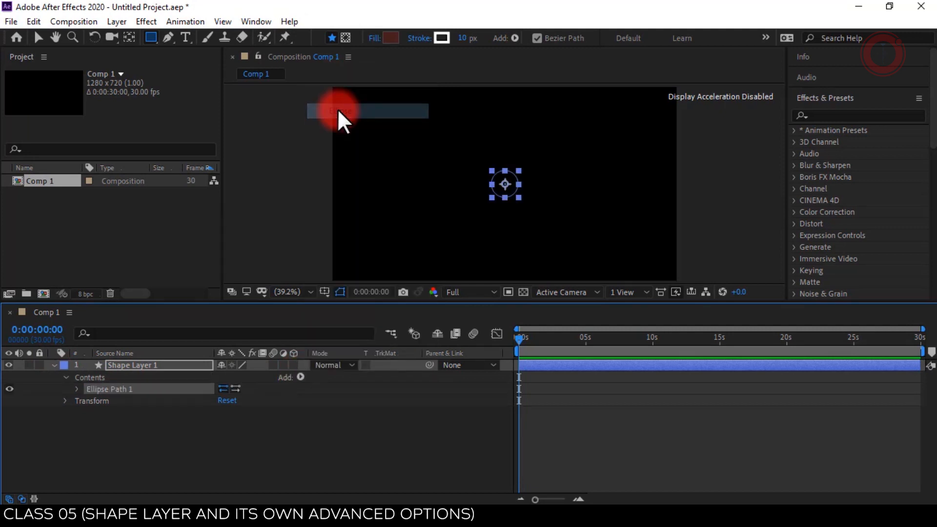
{"action": "left_click", "coordinate": [77, 388]}
{"action": "left_click_drag", "start_coordinate": [241, 400], "coordinate": [428, 394]}
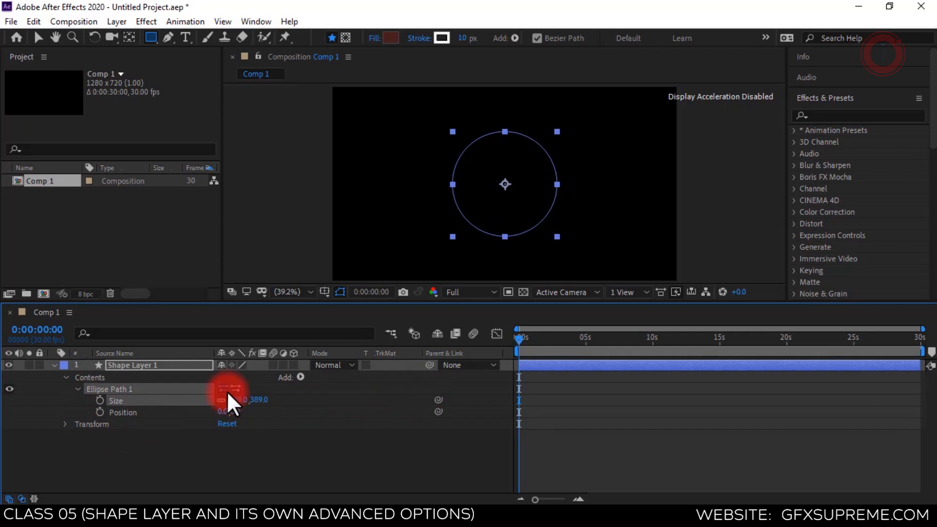
Step: Add a solid fill to the layer's contents for the ellipse
{"action": "left_click", "coordinate": [93, 379]}
{"action": "left_click", "coordinate": [299, 377]}
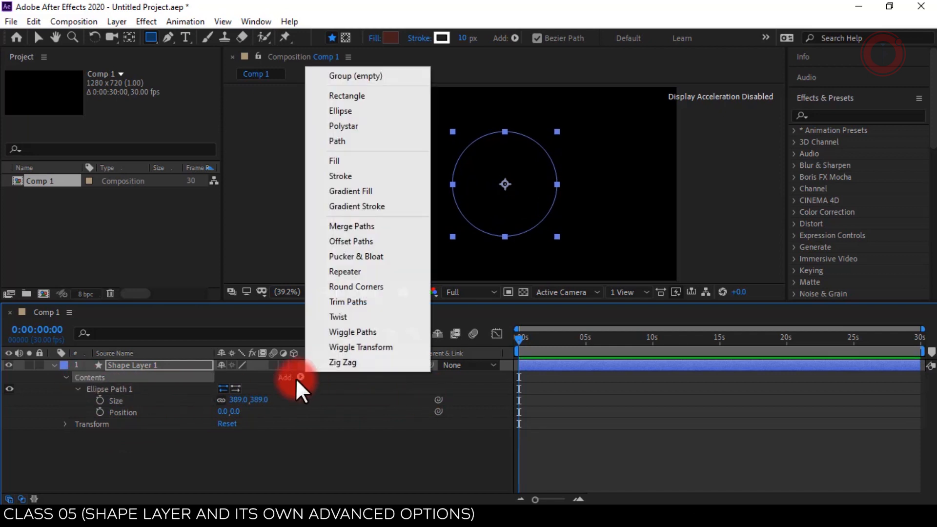
{"action": "left_click", "coordinate": [351, 162]}
Step: Add a stroke to the ellipse and set its stroke width to 46
{"action": "left_click", "coordinate": [134, 379]}
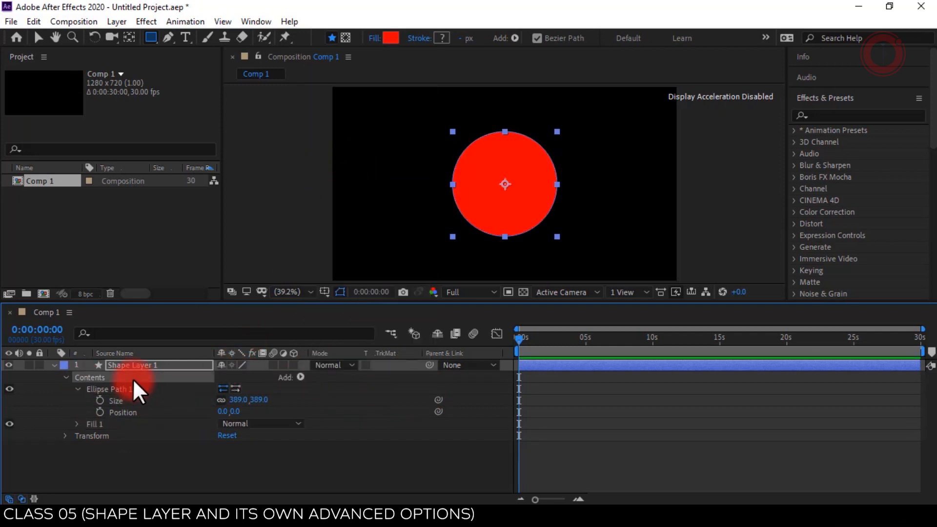
{"action": "left_click", "coordinate": [300, 376]}
{"action": "left_click", "coordinate": [370, 177]}
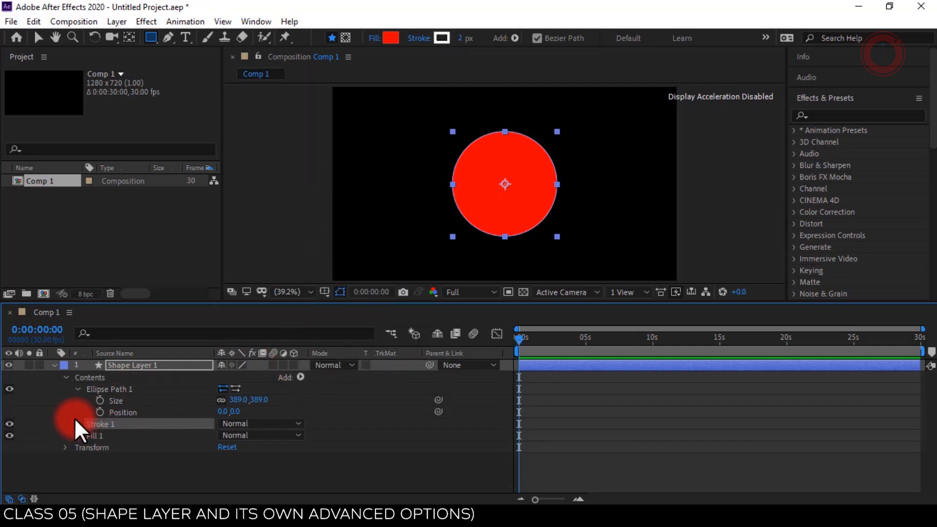
{"action": "left_click", "coordinate": [76, 423]}
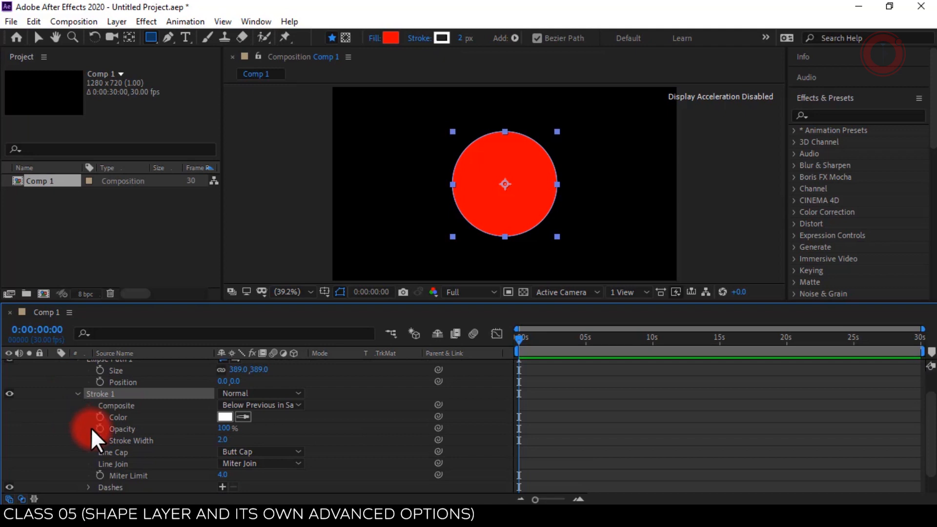
{"action": "mouse_move", "coordinate": [231, 438]}
{"action": "left_mouse_down"}
{"action": "mouse_move", "coordinate": [219, 439]}
{"action": "mouse_move", "coordinate": [251, 441]}
{"action": "left_mouse_up"}
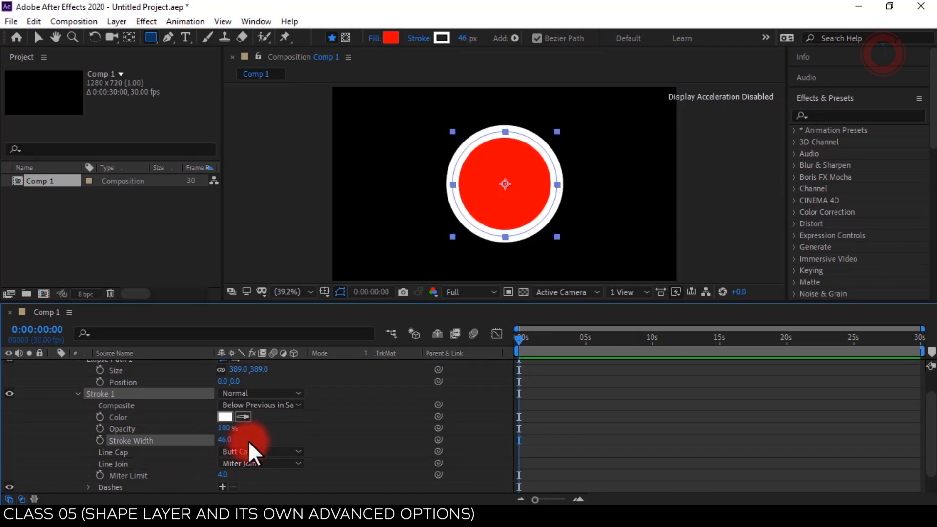
{"action": "left_click", "coordinate": [78, 393]}
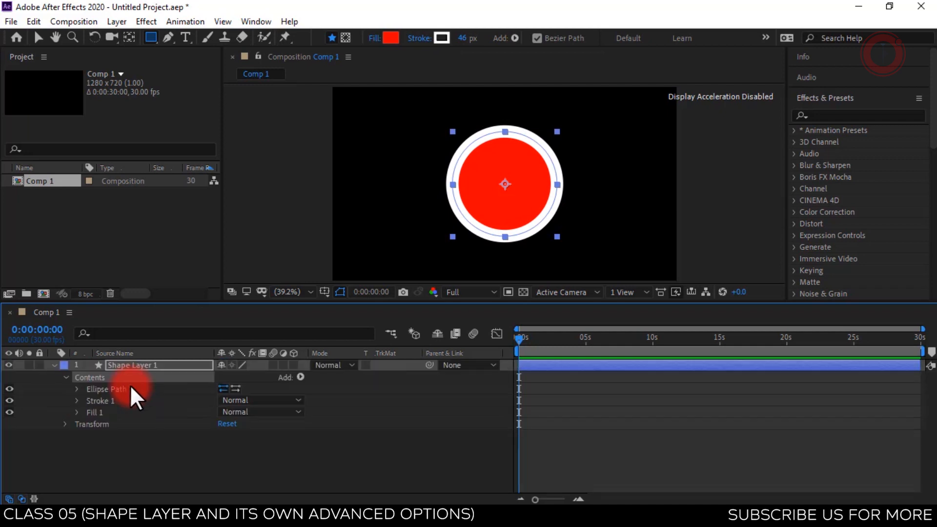
Step: Add a Zig Zag operator to the ellipse's contents and set its size to 10
{"action": "left_click", "coordinate": [299, 377]}
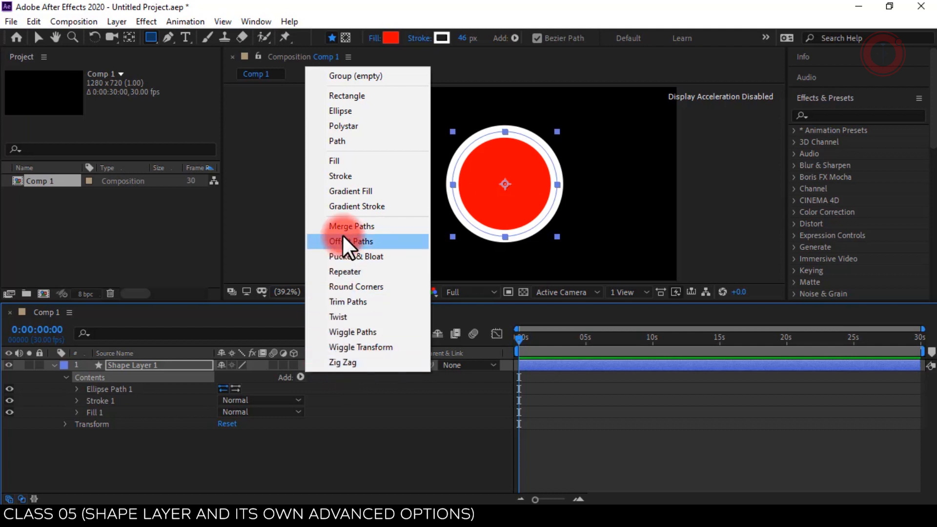
{"action": "left_click", "coordinate": [356, 361]}
{"action": "left_click", "coordinate": [77, 401]}
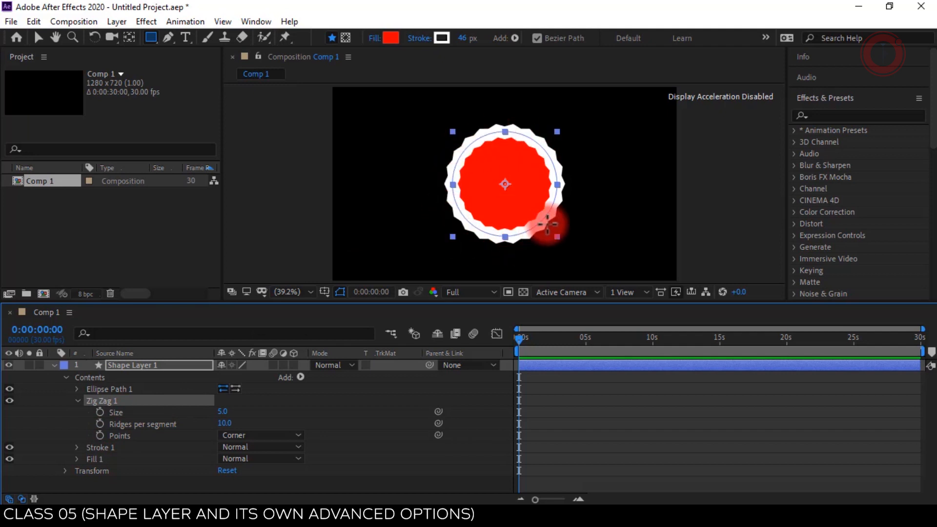
{"action": "left_click", "coordinate": [223, 411]}
{"action": "type", "text": "10"}
{"action": "key", "text": "Return"}
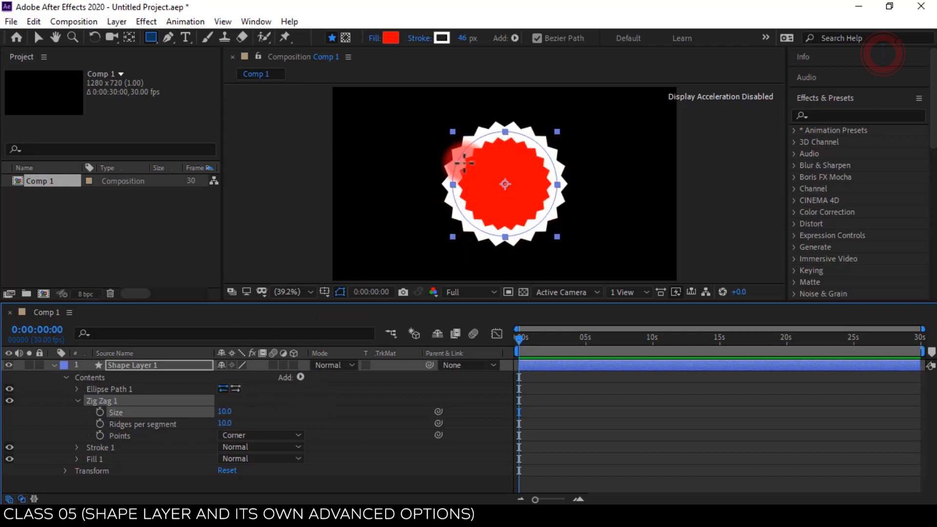
Step: Set the Zig Zag operator's ridges per segment to 18 and its points to Smooth
{"action": "left_click_drag", "start_coordinate": [223, 423], "coordinate": [230, 427]}
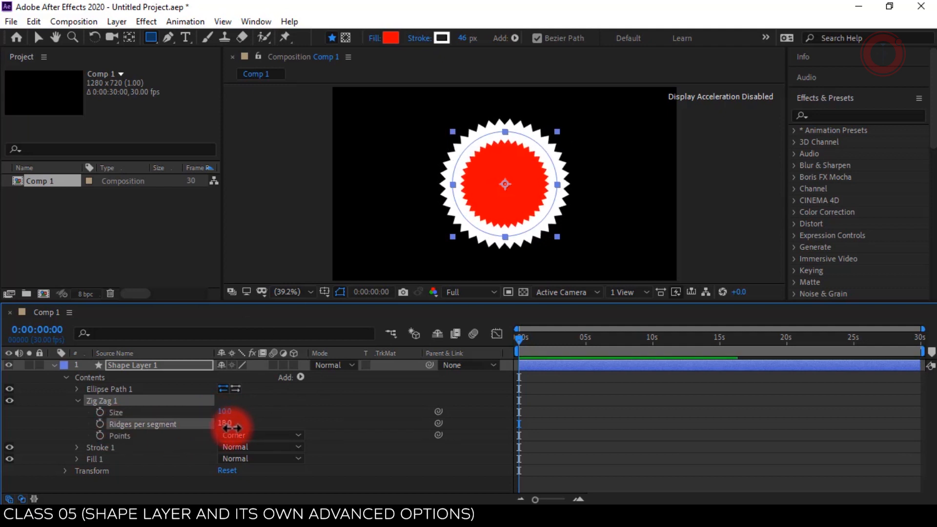
{"action": "left_click", "coordinate": [135, 435]}
{"action": "left_click", "coordinate": [238, 434]}
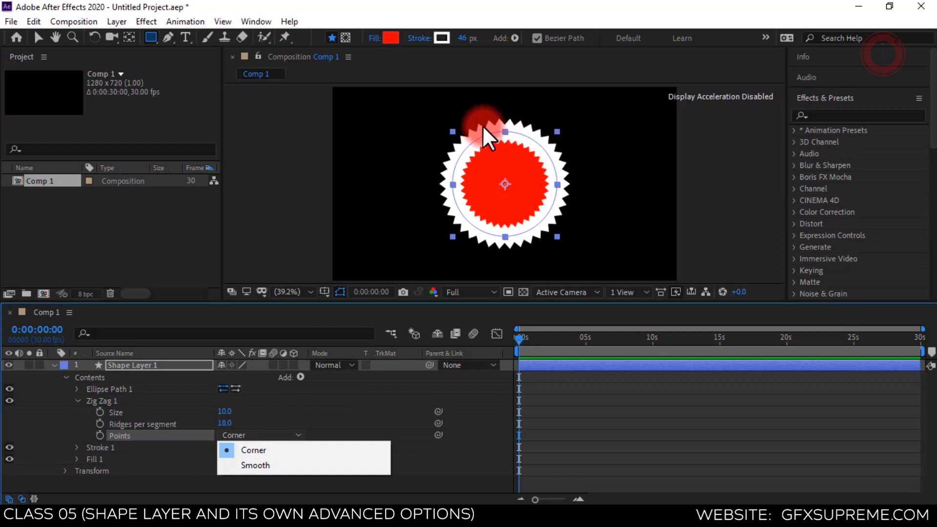
{"action": "left_click", "coordinate": [280, 466]}
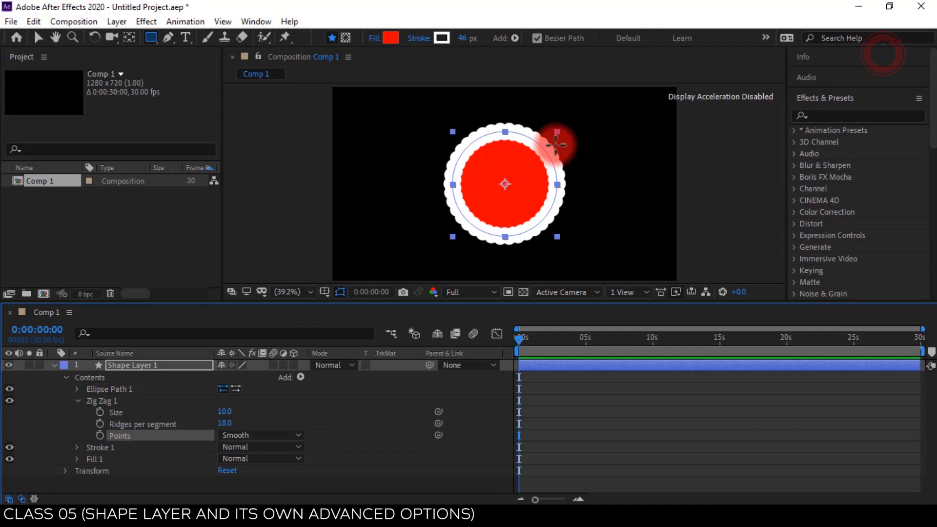
Step: Toggle the stroke's visibility off and back on, and disable the Zig Zag operator
{"action": "left_click", "coordinate": [7, 447]}
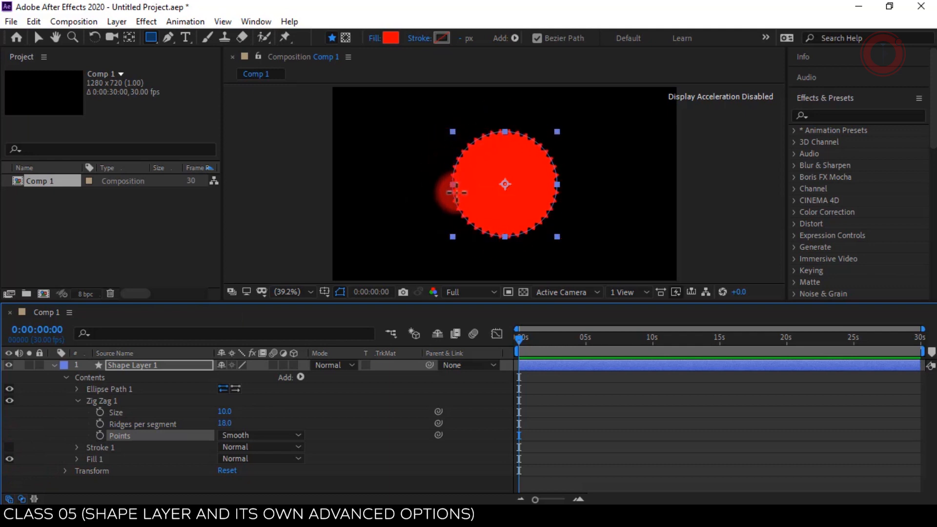
{"action": "left_click", "coordinate": [9, 447]}
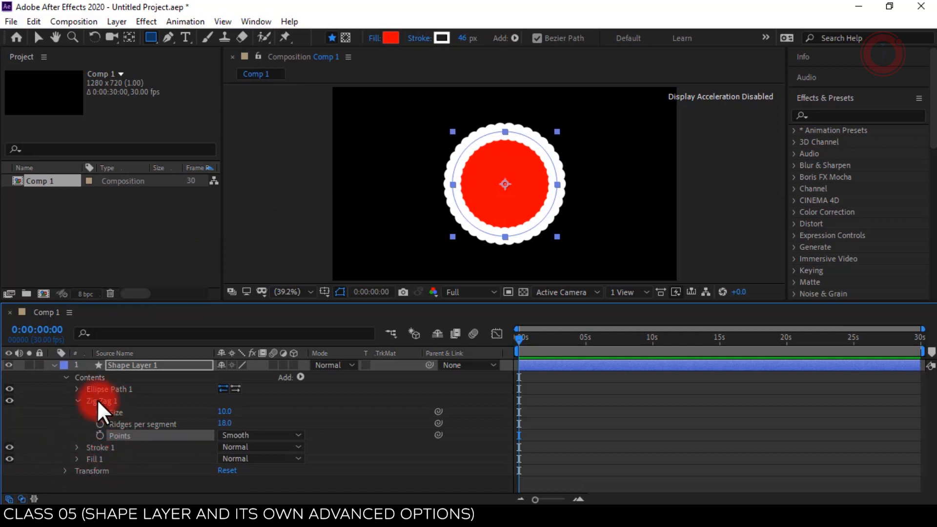
{"action": "left_click", "coordinate": [10, 400]}
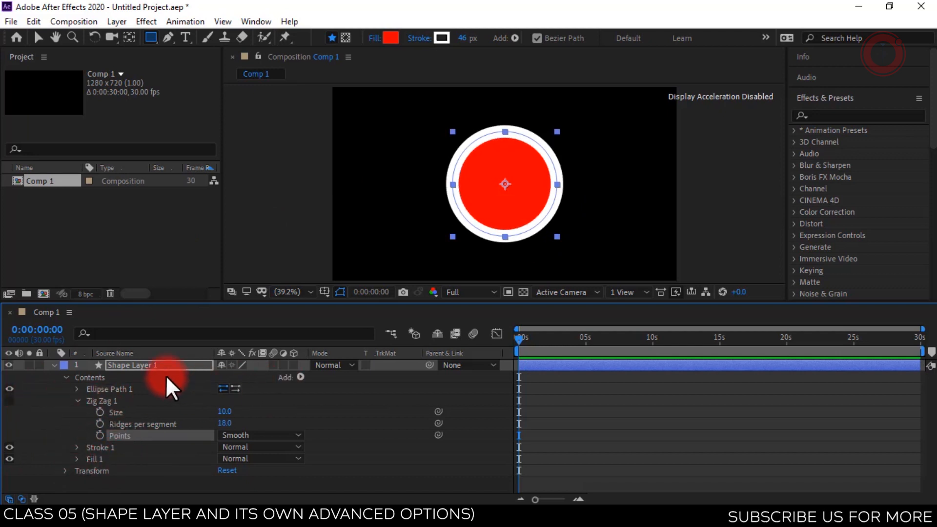
Step: Add a Wiggle Paths operator to the contents of Shape Layer 1
{"action": "left_click", "coordinate": [86, 377]}
{"action": "left_click", "coordinate": [298, 376]}
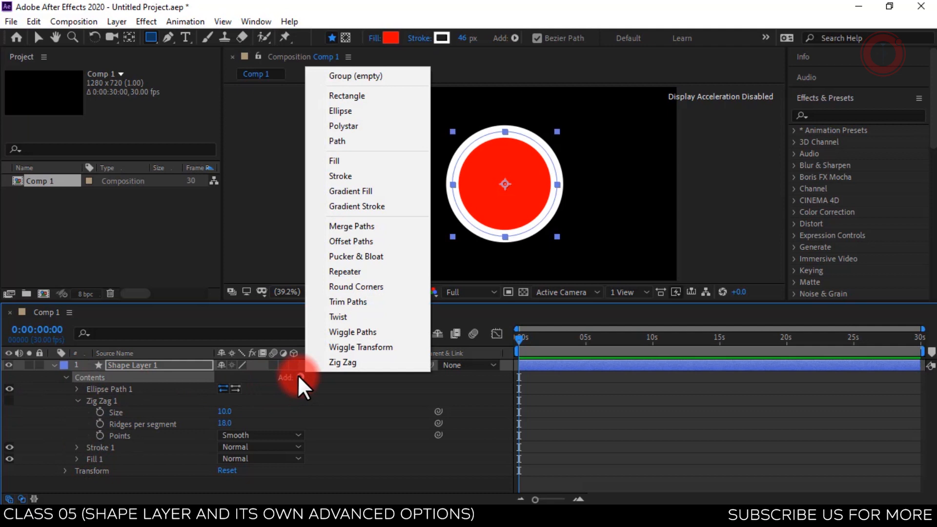
{"action": "left_click", "coordinate": [357, 331]}
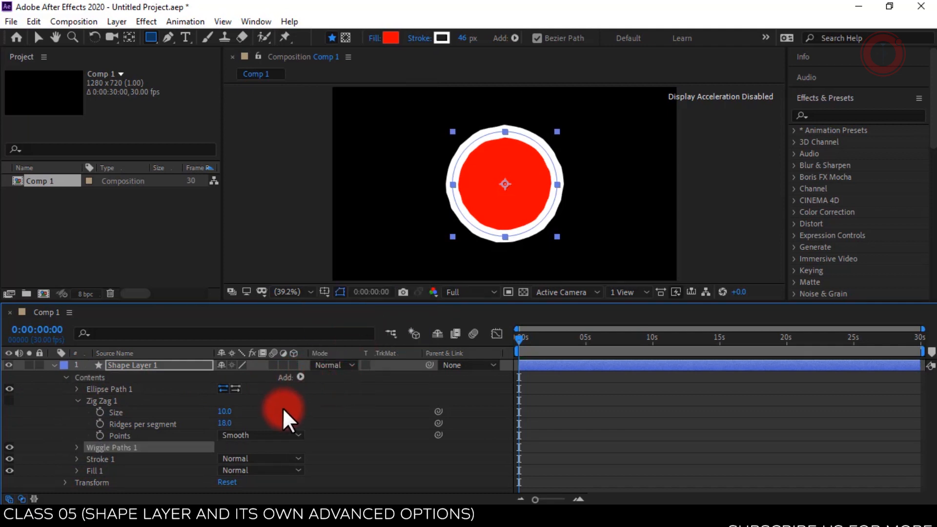
{"action": "left_click", "coordinate": [299, 376]}
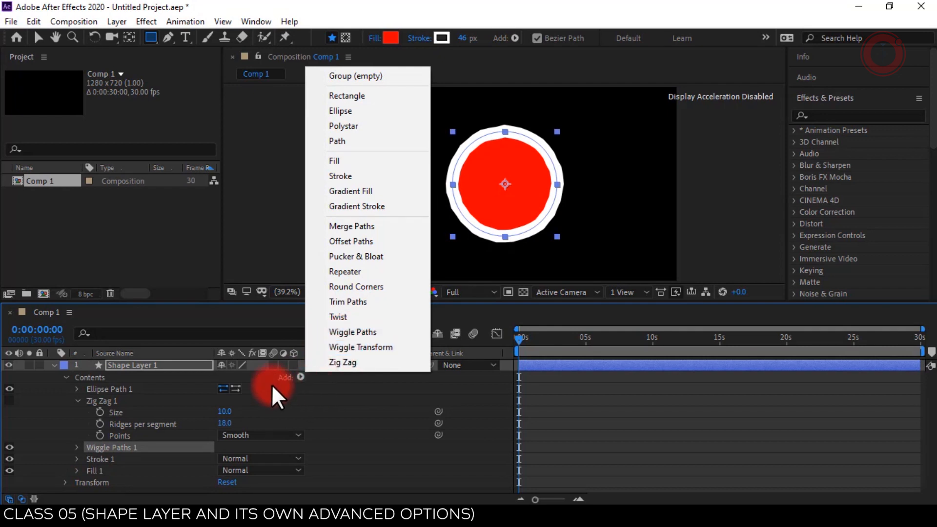
{"action": "left_click", "coordinate": [249, 378]}
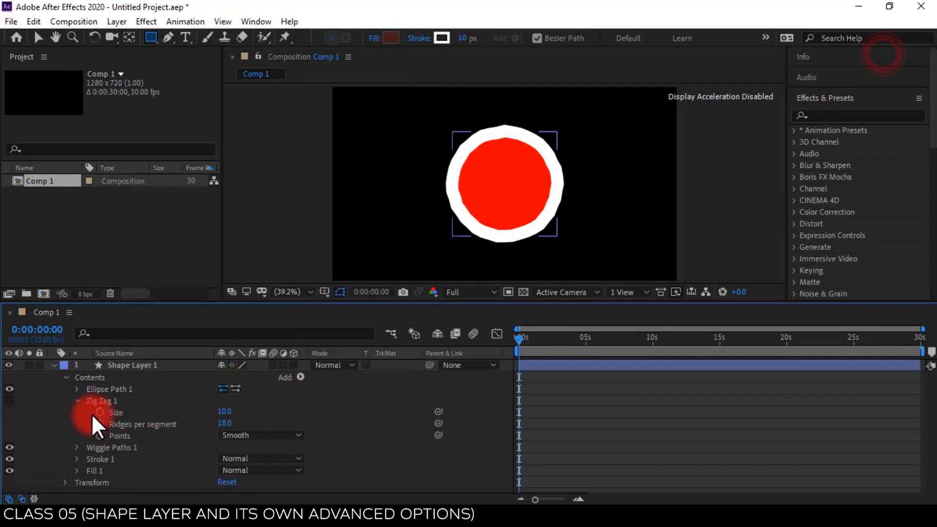
Step: Set the Wiggle Paths size to 56, its detail to 17 and its points to Smooth
{"action": "left_click", "coordinate": [78, 401]}
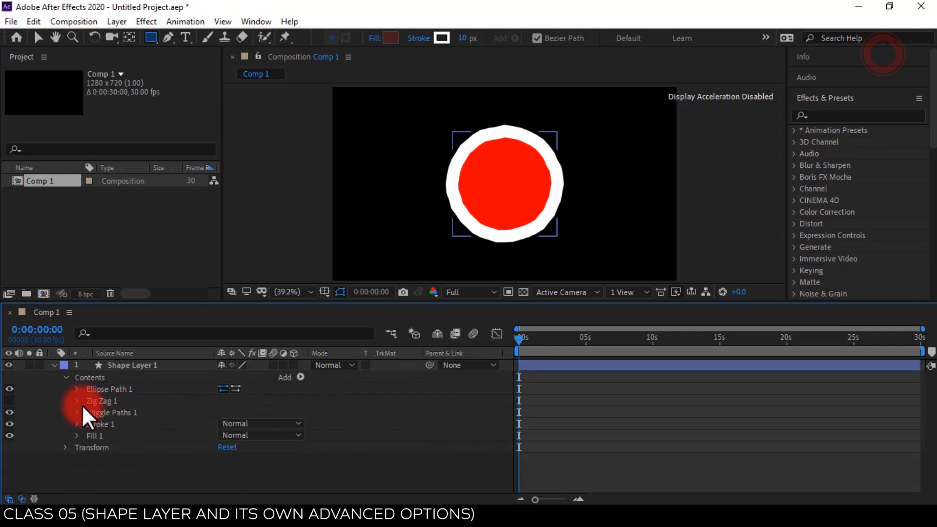
{"action": "left_click", "coordinate": [76, 413]}
{"action": "scroll", "coordinate": [75, 414], "scroll_direction": "down", "scroll_amount": 3}
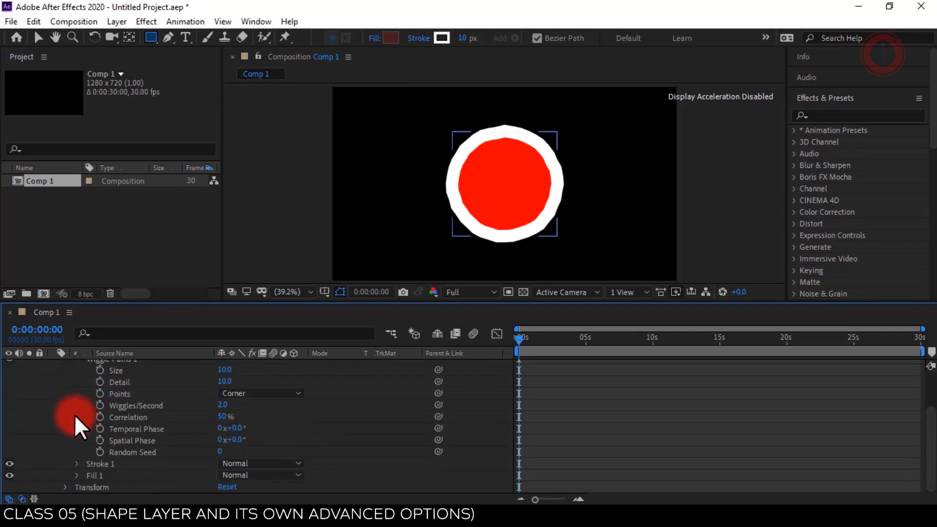
{"action": "scroll", "coordinate": [74, 415], "scroll_direction": "up", "scroll_amount": 3}
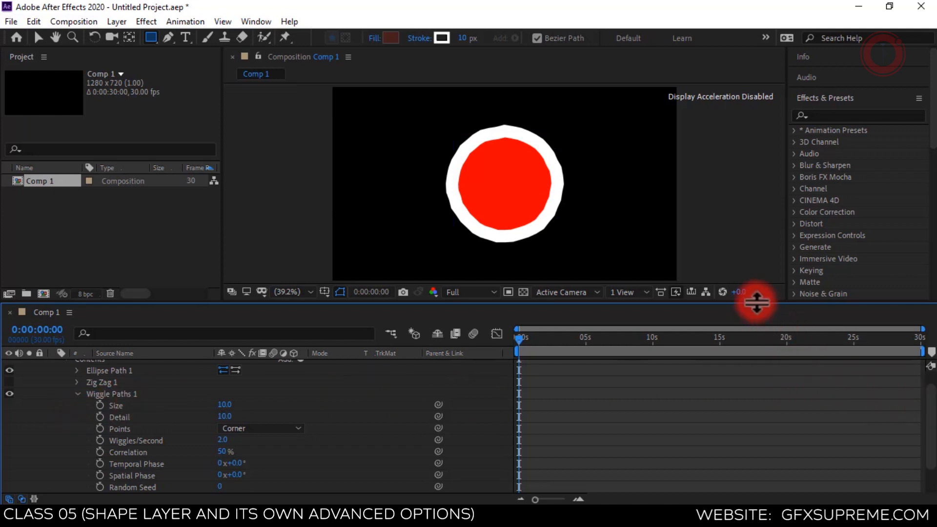
{"action": "left_click_drag", "start_coordinate": [754, 303], "coordinate": [753, 260]}
{"action": "left_click_drag", "start_coordinate": [235, 366], "coordinate": [219, 405]}
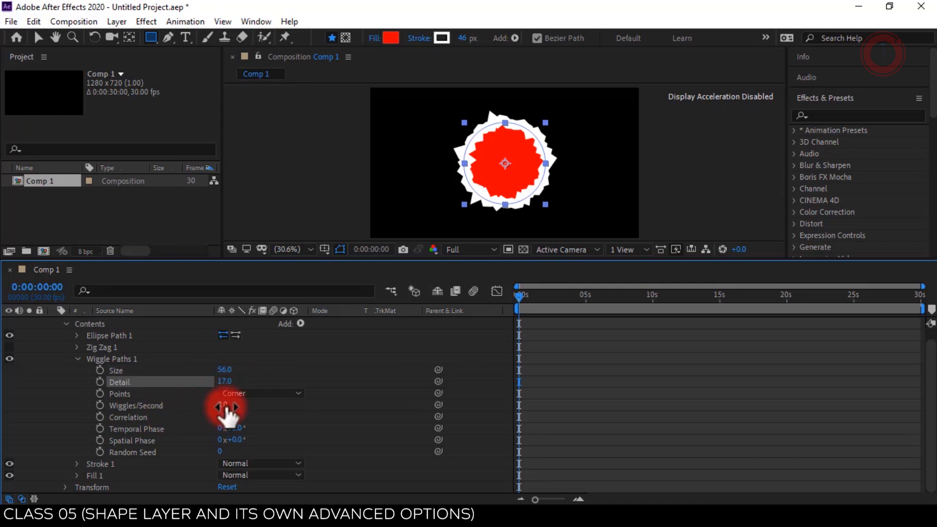
{"action": "left_click", "coordinate": [247, 394]}
{"action": "left_click", "coordinate": [242, 423]}
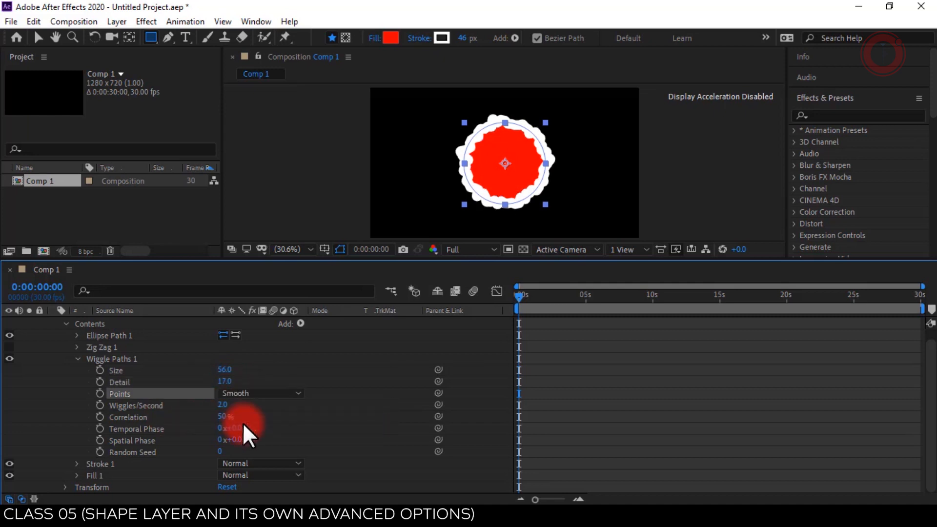
Step: Set the Wiggle Paths temporal phase to 43°, spatial phase to 49° and random seed to 22
{"action": "left_click", "coordinate": [136, 418]}
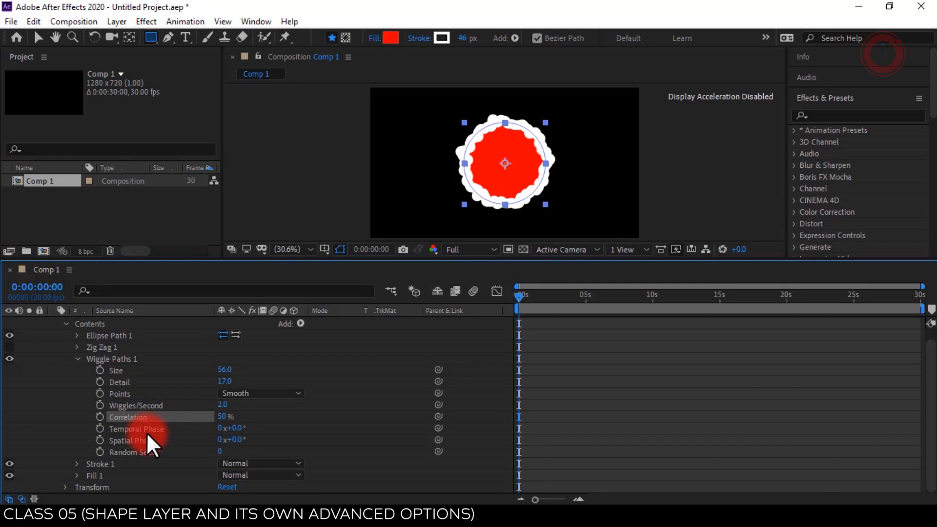
{"action": "left_click_drag", "start_coordinate": [233, 428], "coordinate": [284, 438]}
{"action": "left_click_drag", "start_coordinate": [220, 451], "coordinate": [227, 448]}
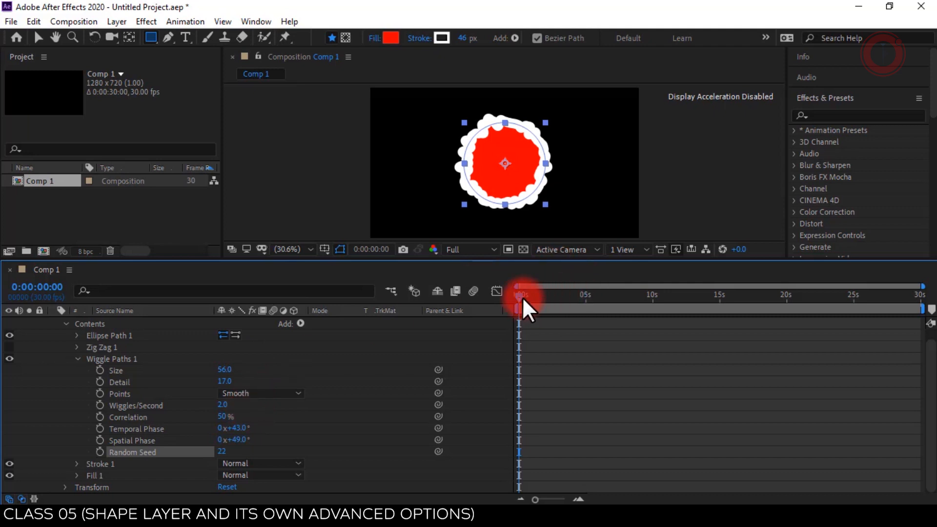
Step: Animate the Wiggle Paths random seed from 22 at 0 s to a higher value at about 8 s, and preview the animation
{"action": "left_click", "coordinate": [99, 450]}
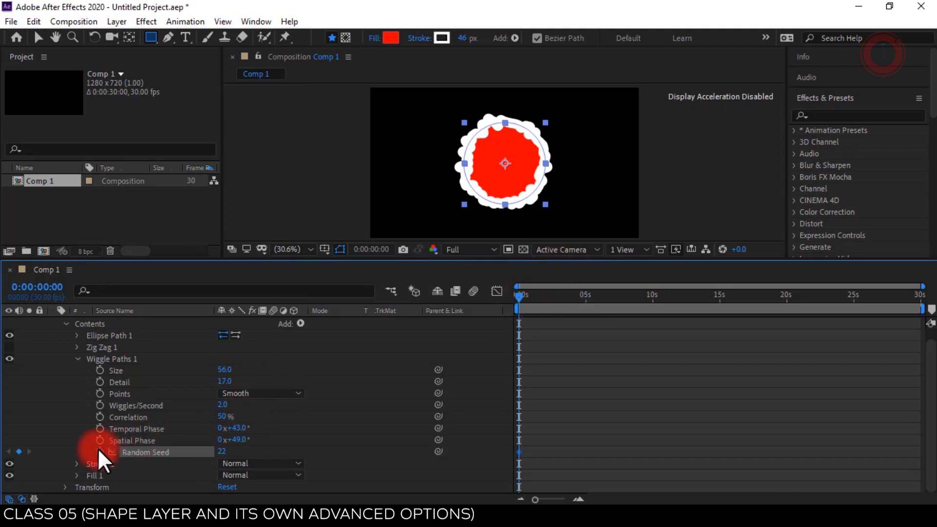
{"action": "left_click_drag", "start_coordinate": [516, 302], "coordinate": [629, 293]}
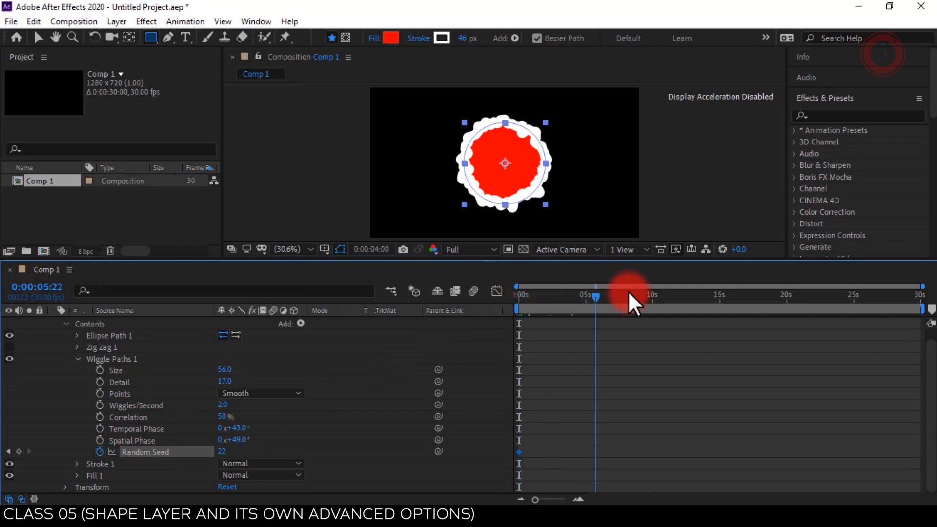
{"action": "left_click_drag", "start_coordinate": [223, 453], "coordinate": [366, 445]}
{"action": "left_click_drag", "start_coordinate": [535, 295], "coordinate": [440, 283]}
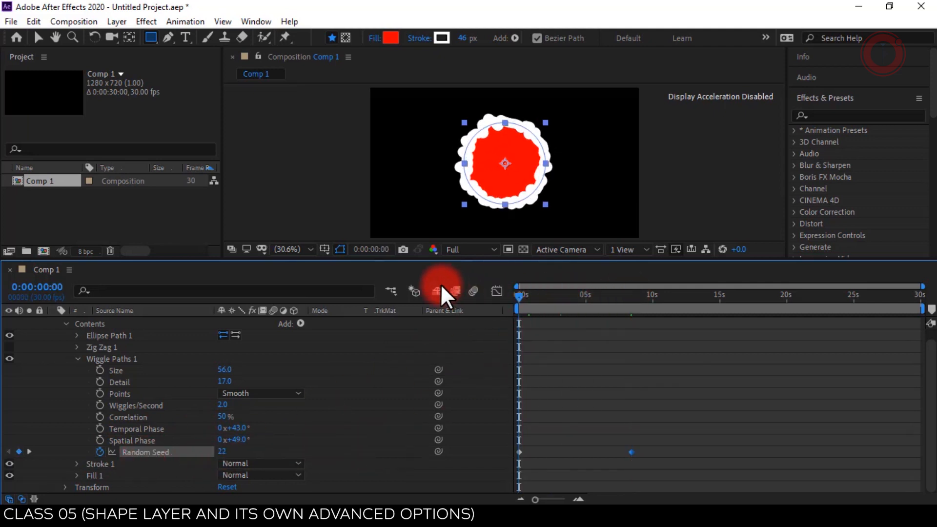
{"action": "key", "text": "space"}
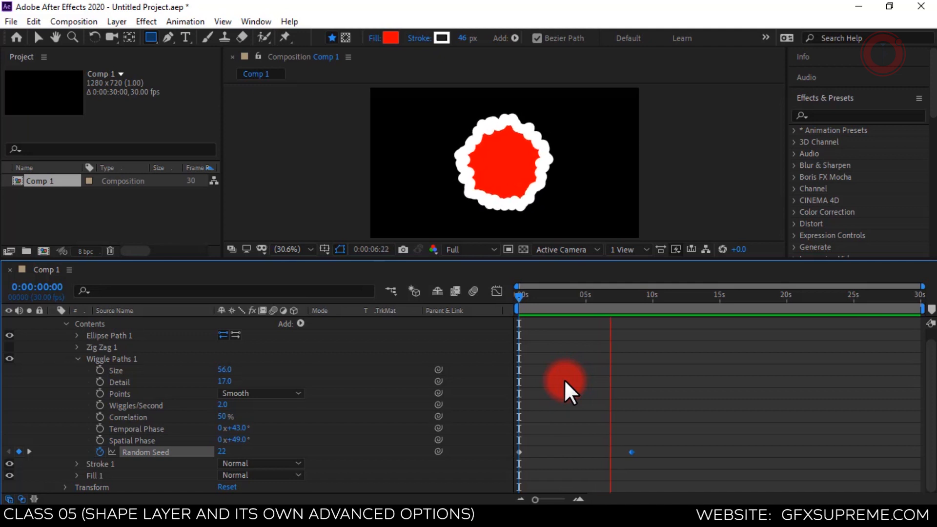
{"action": "key", "text": "space"}
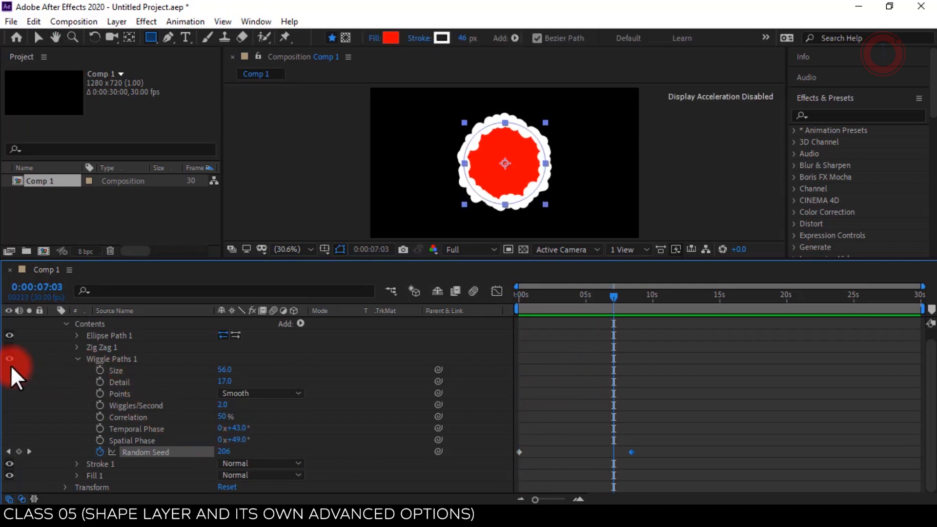
Step: Disable the Wiggle Paths operator, remove its random seed keyframes and collapse its properties
{"action": "left_click", "coordinate": [9, 360]}
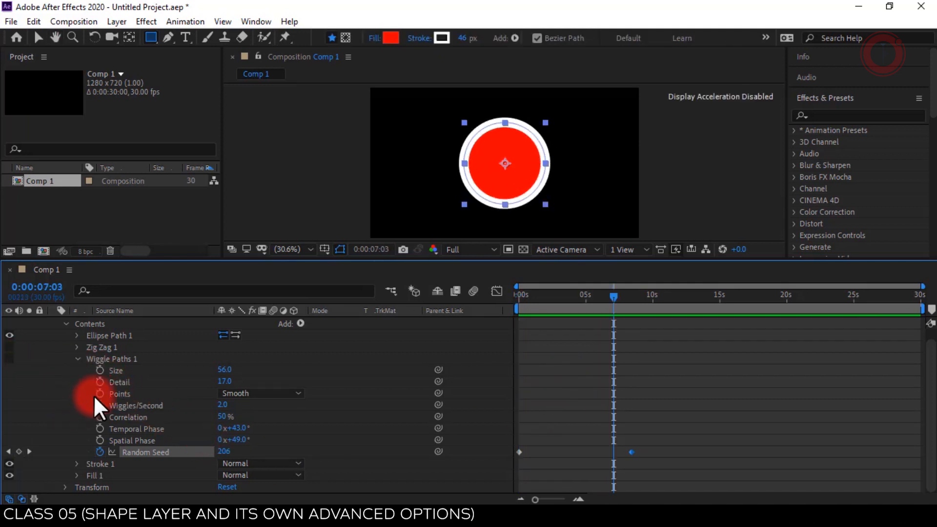
{"action": "left_click", "coordinate": [100, 451]}
{"action": "scroll", "coordinate": [120, 455], "scroll_direction": "up", "scroll_amount": 1}
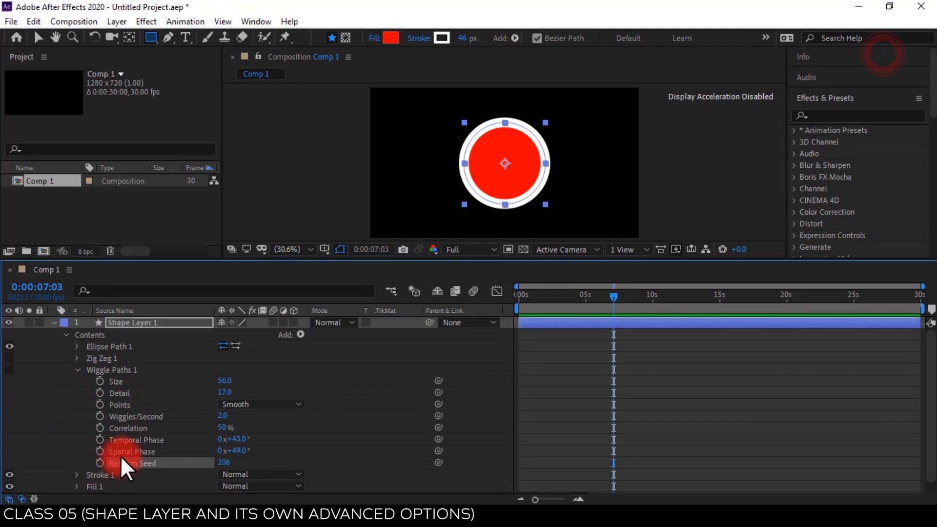
{"action": "left_click", "coordinate": [77, 369]}
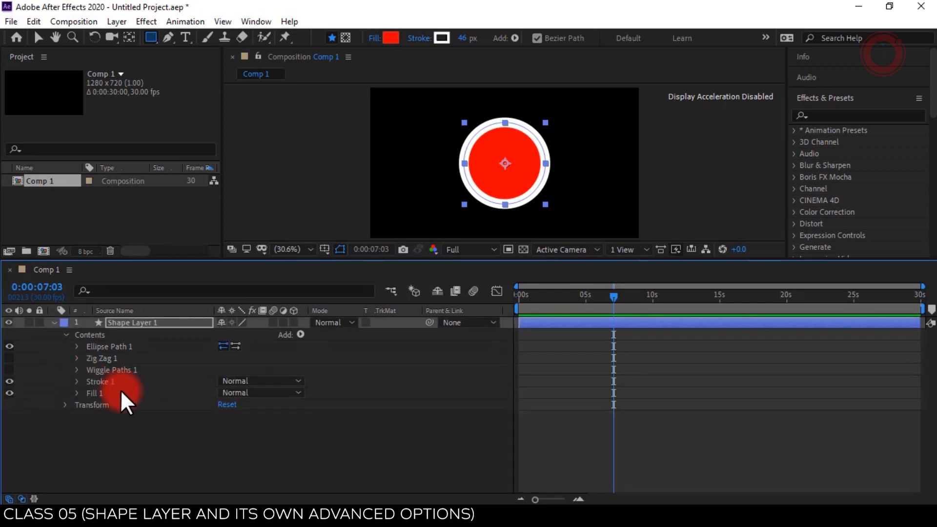
Step: Add a Twist operator to the ellipse's contents with an angle of 278 and its center at 0, 103
{"action": "left_click", "coordinate": [147, 334]}
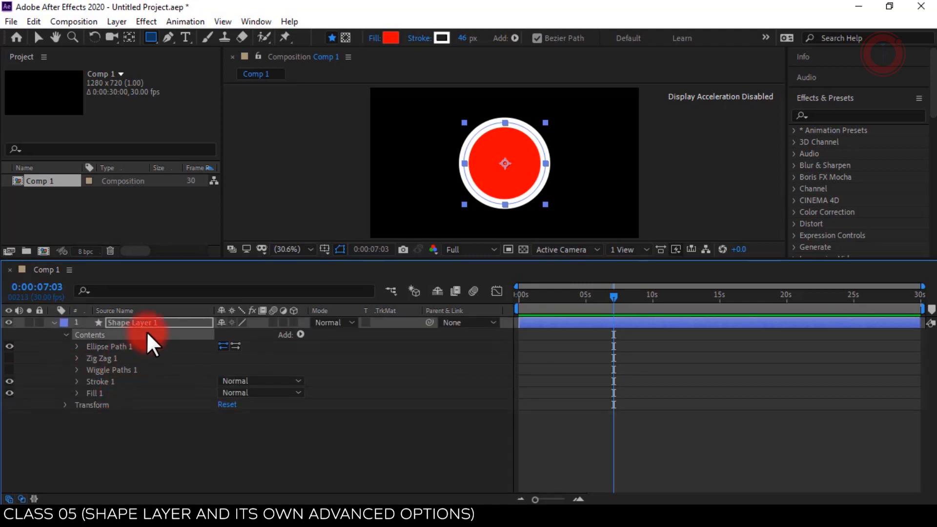
{"action": "left_click", "coordinate": [298, 332]}
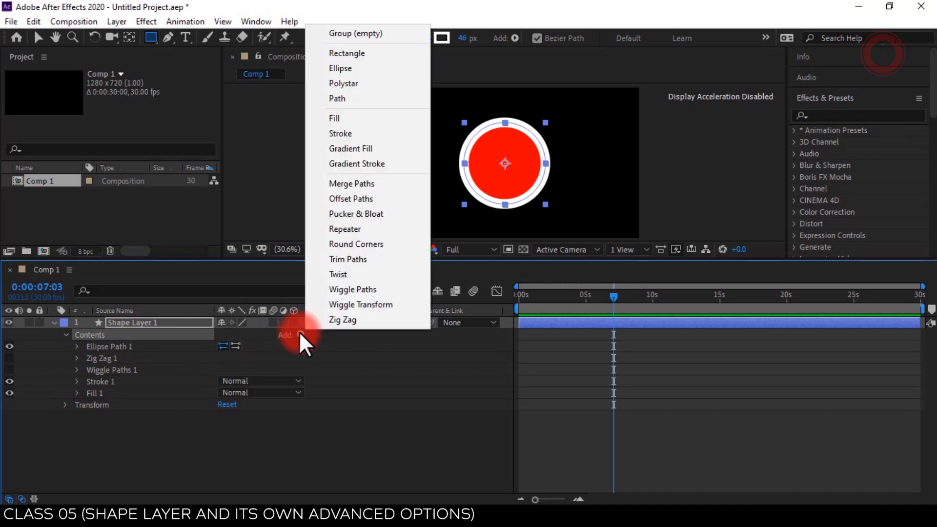
{"action": "left_click", "coordinate": [347, 276]}
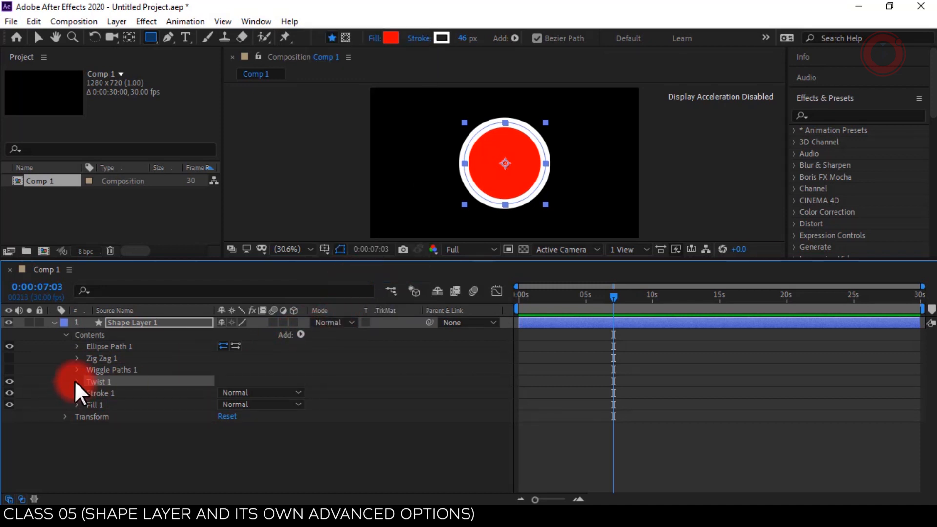
{"action": "left_click", "coordinate": [76, 381]}
{"action": "left_click_drag", "start_coordinate": [218, 393], "coordinate": [344, 389]}
{"action": "left_click_drag", "start_coordinate": [234, 403], "coordinate": [309, 397]}
{"action": "left_click_drag", "start_coordinate": [228, 392], "coordinate": [278, 393]}
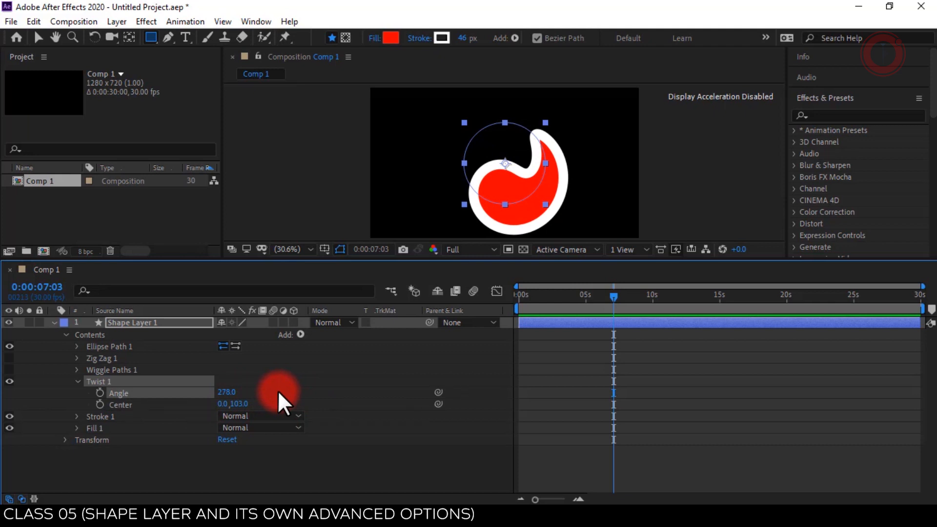
Step: Draw a rectangle on a new shape layer in the upper-left area of the composition, beside the twisted ellipse
{"action": "left_click", "coordinate": [203, 449]}
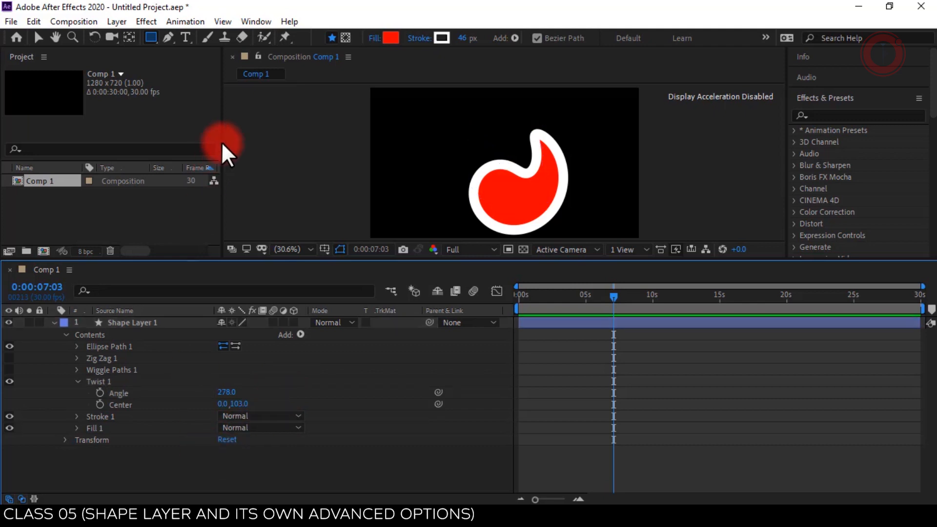
{"action": "left_click", "coordinate": [150, 38]}
{"action": "mouse_move", "coordinate": [391, 106]}
{"action": "left_mouse_down"}
{"action": "mouse_move", "coordinate": [476, 146]}
{"action": "mouse_move", "coordinate": [471, 157]}
{"action": "left_mouse_up"}
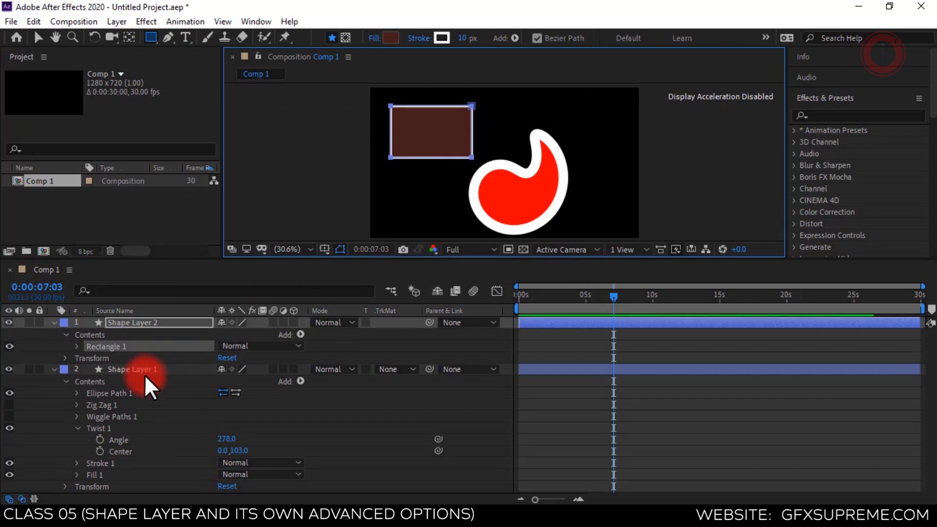
Step: Add a Twist operator to the rectangle with an angle of 108 and its center at 0, -78
{"action": "left_click", "coordinate": [301, 334]}
{"action": "left_click", "coordinate": [324, 274]}
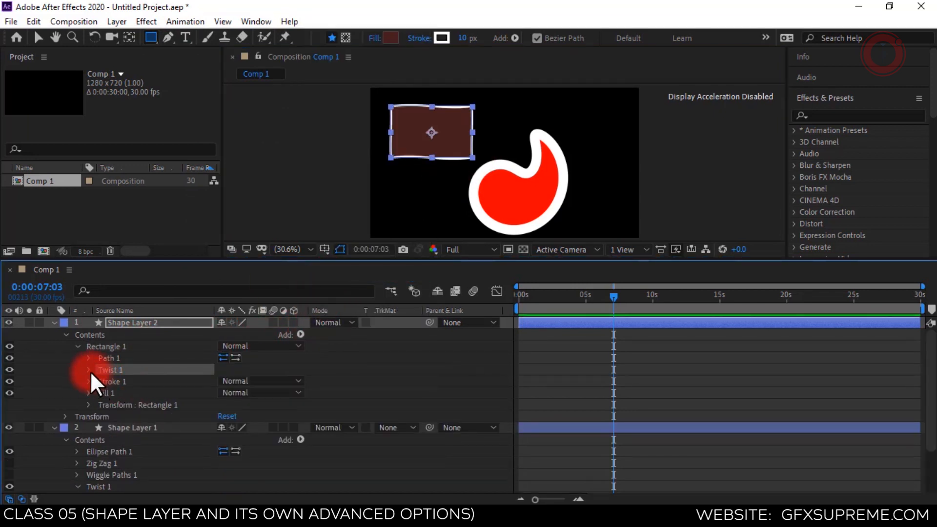
{"action": "left_click", "coordinate": [89, 369]}
{"action": "left_click_drag", "start_coordinate": [224, 380], "coordinate": [305, 376]}
{"action": "left_click_drag", "start_coordinate": [236, 392], "coordinate": [215, 380]}
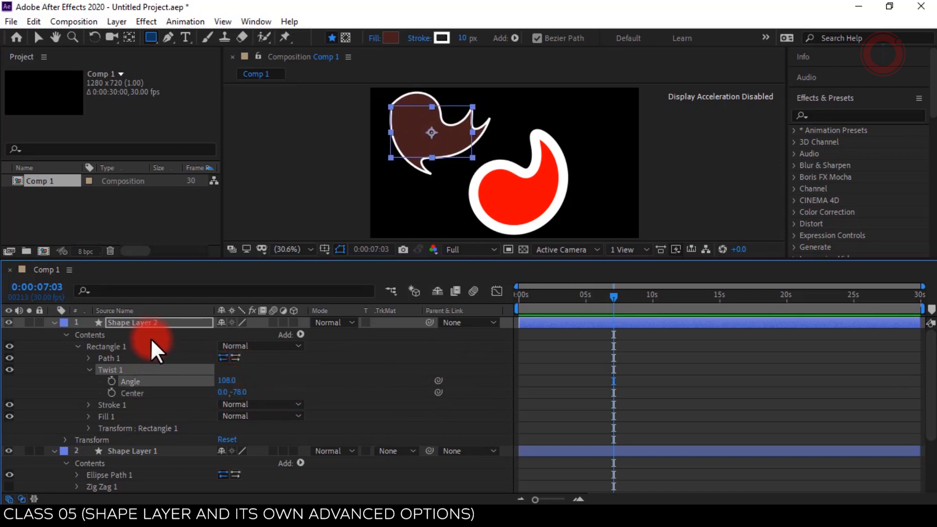
Step: Delete the rectangle's layer, Shape Layer 2, from the composition
{"action": "left_click", "coordinate": [150, 335]}
{"action": "left_click", "coordinate": [151, 321]}
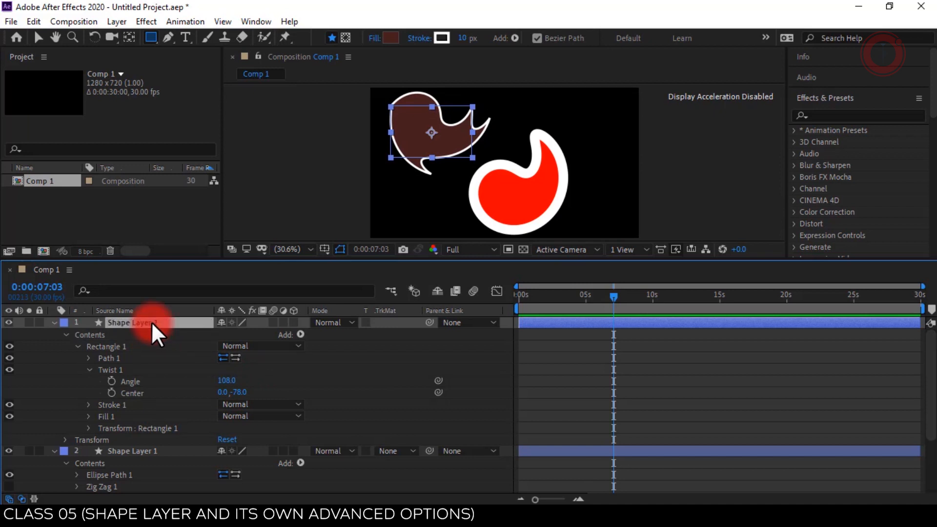
{"action": "key", "text": "Delete"}
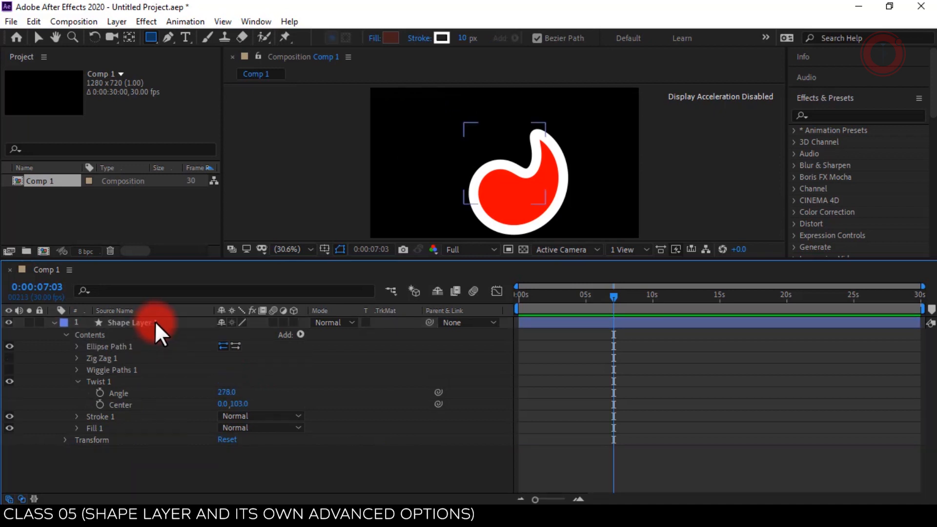
Step: Draw a rectangle on a new shape layer in the composition's upper-left area, beside the twisted ellipse
{"action": "left_click", "coordinate": [150, 37]}
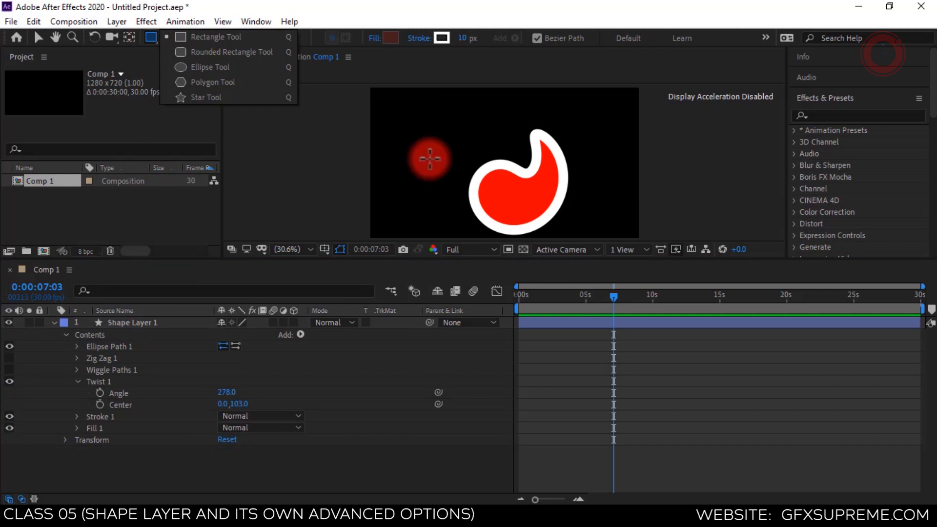
{"action": "left_click_drag", "start_coordinate": [399, 114], "coordinate": [471, 163]}
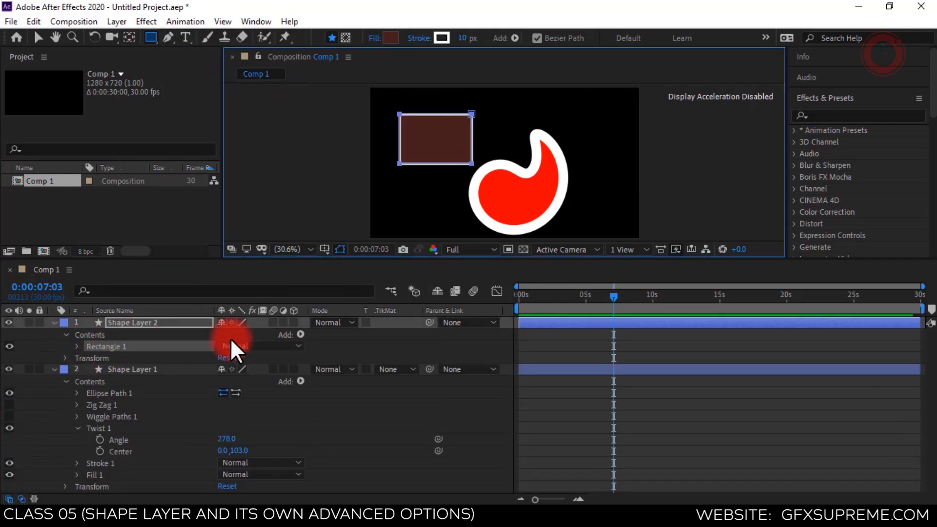
Step: Add a Trim Paths operator to the new rectangle and set its start to 28%
{"action": "left_click", "coordinate": [300, 335]}
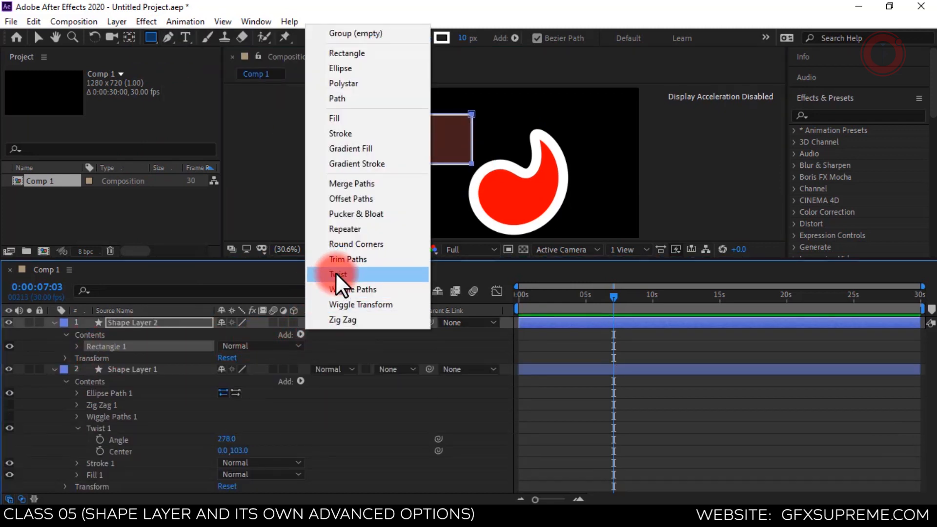
{"action": "left_click", "coordinate": [347, 261]}
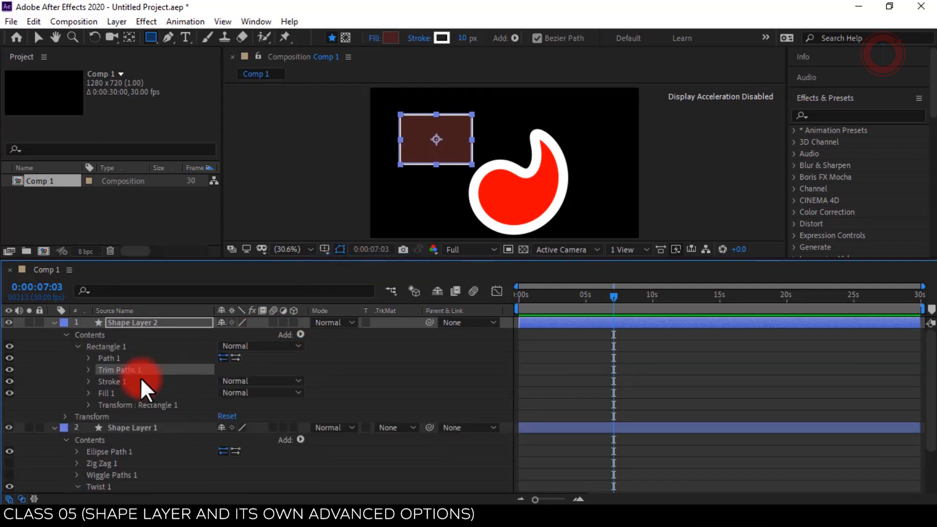
{"action": "left_click", "coordinate": [88, 368]}
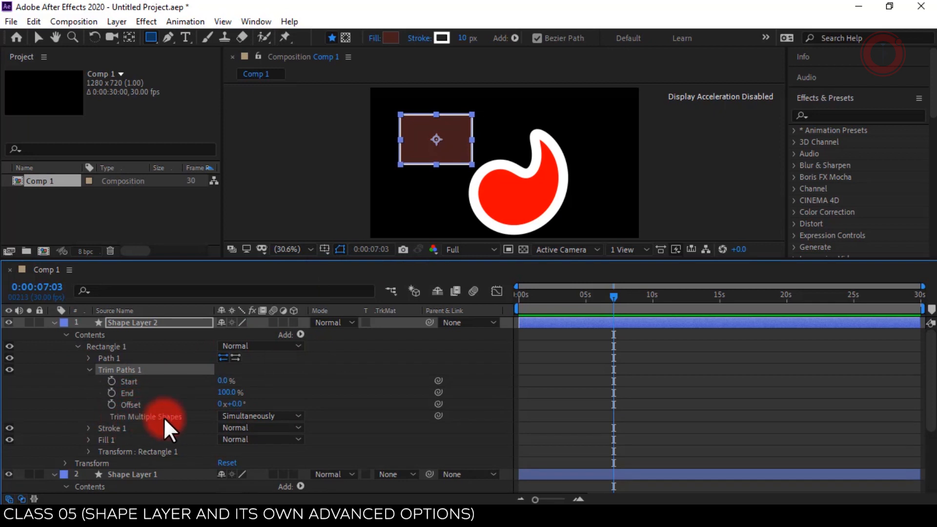
{"action": "mouse_move", "coordinate": [223, 381]}
{"action": "left_mouse_down"}
{"action": "mouse_move", "coordinate": [264, 381]}
{"action": "mouse_move", "coordinate": [233, 379]}
{"action": "left_mouse_up"}
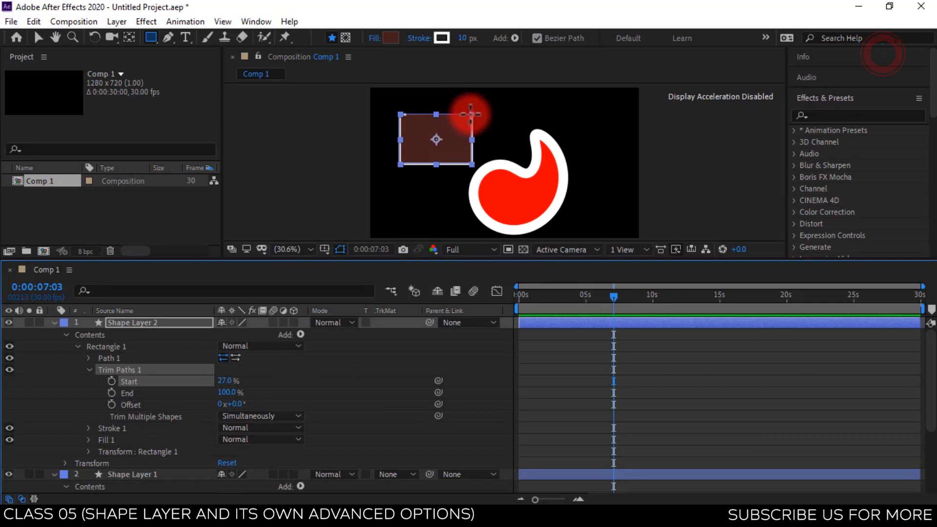
{"action": "mouse_move", "coordinate": [234, 384]}
{"action": "left_mouse_down"}
{"action": "mouse_move", "coordinate": [261, 376]}
{"action": "mouse_move", "coordinate": [217, 361]}
{"action": "left_mouse_up"}
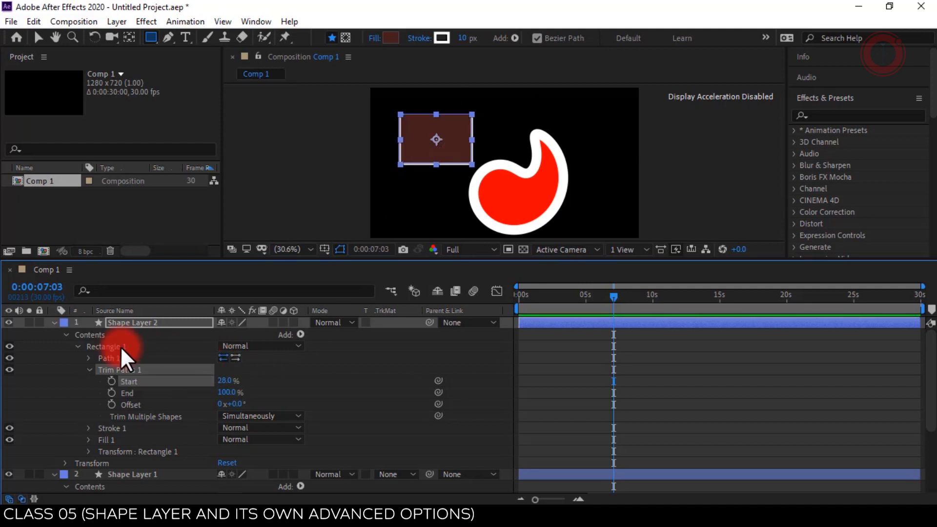
Step: Hide the rectangle's fill in Shape Layer 2 so only the stroke is drawn
{"action": "left_click", "coordinate": [92, 345]}
{"action": "left_click", "coordinate": [77, 346]}
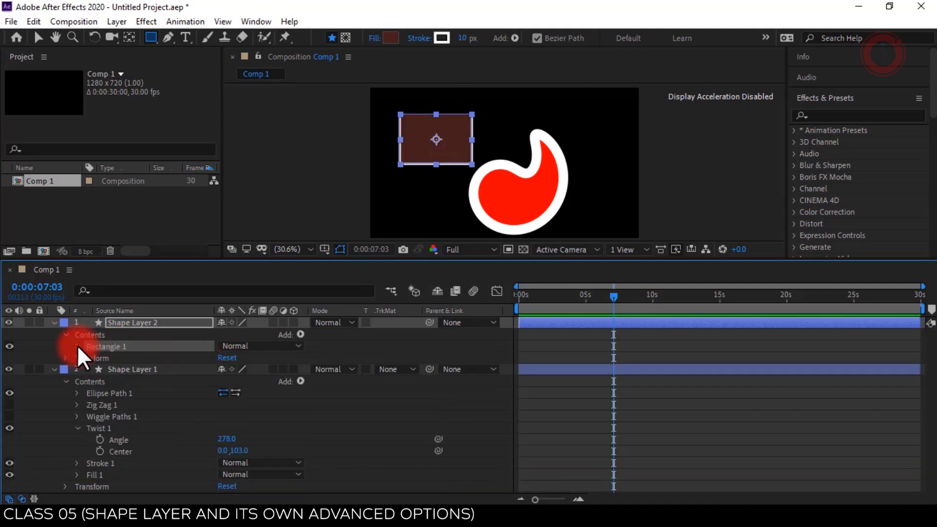
{"action": "left_click", "coordinate": [77, 345]}
{"action": "left_click", "coordinate": [89, 358]}
{"action": "left_click", "coordinate": [89, 358]}
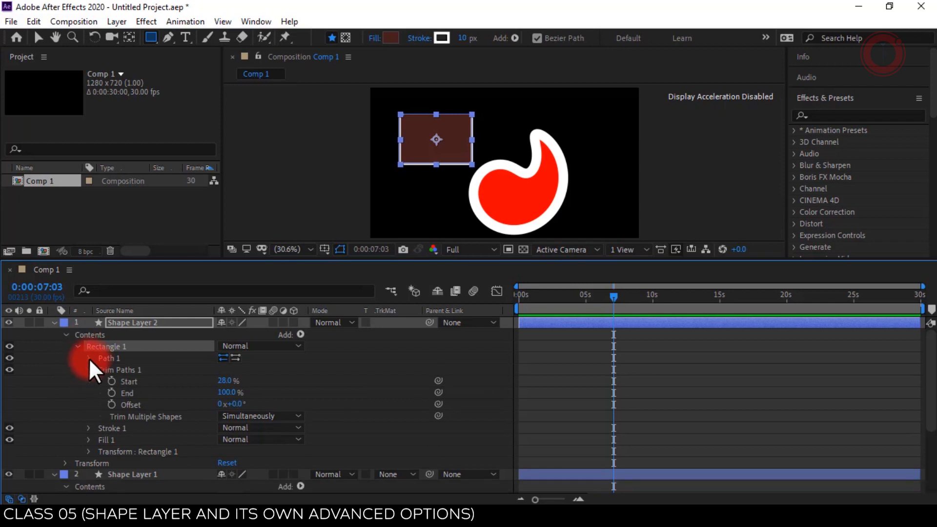
{"action": "left_click", "coordinate": [87, 439]}
{"action": "left_click", "coordinate": [9, 440]}
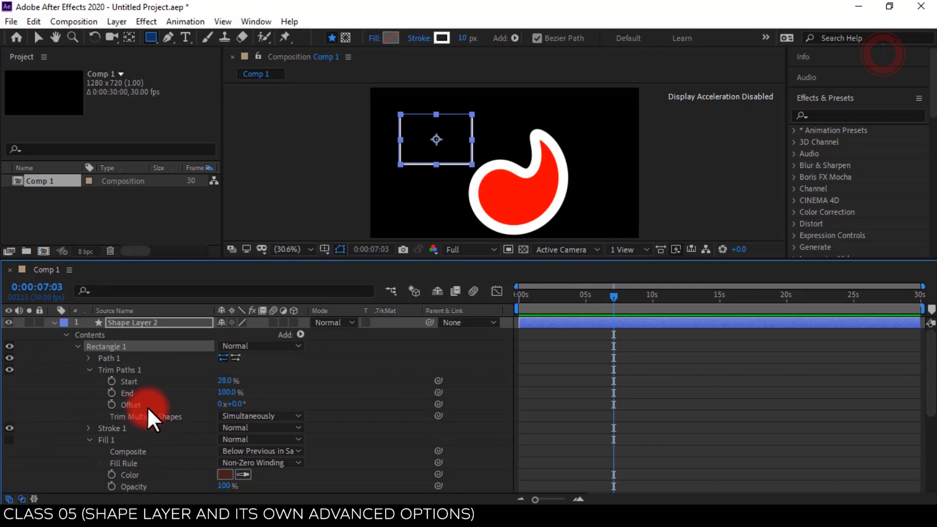
Step: Set the rectangle's Trim Paths to start 27%, end 50% and offset 1x+17°, and turn the operator off
{"action": "scroll", "coordinate": [461, 173], "scroll_direction": "up", "scroll_amount": 3}
{"action": "left_click_drag", "start_coordinate": [392, 160], "coordinate": [557, 192]}
{"action": "scroll", "coordinate": [579, 202], "scroll_direction": "down", "scroll_amount": 2}
{"action": "mouse_move", "coordinate": [228, 382]}
{"action": "left_mouse_down"}
{"action": "mouse_move", "coordinate": [202, 384]}
{"action": "mouse_move", "coordinate": [273, 383]}
{"action": "mouse_move", "coordinate": [224, 380]}
{"action": "mouse_move", "coordinate": [220, 410]}
{"action": "mouse_move", "coordinate": [230, 403]}
{"action": "mouse_move", "coordinate": [188, 395]}
{"action": "mouse_move", "coordinate": [807, 402]}
{"action": "mouse_move", "coordinate": [516, 410]}
{"action": "mouse_move", "coordinate": [383, 404]}
{"action": "left_mouse_up"}
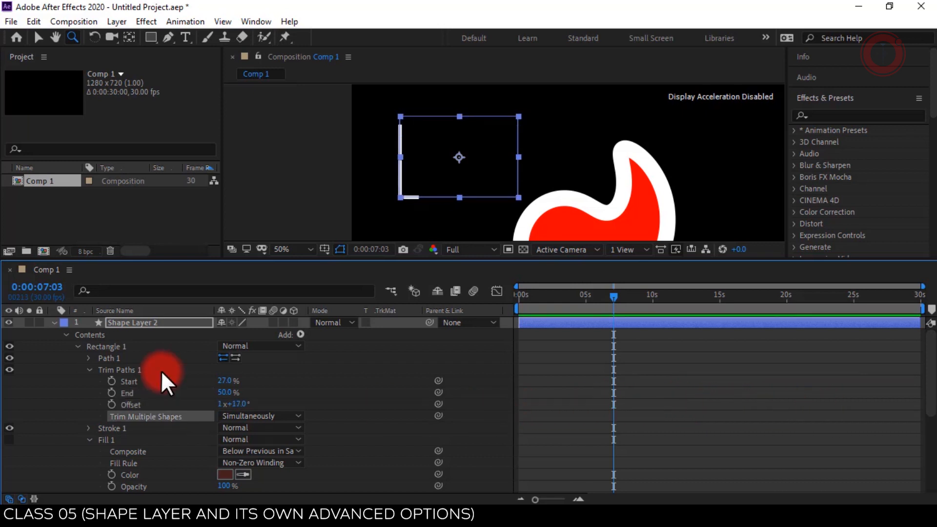
{"action": "left_click", "coordinate": [151, 334]}
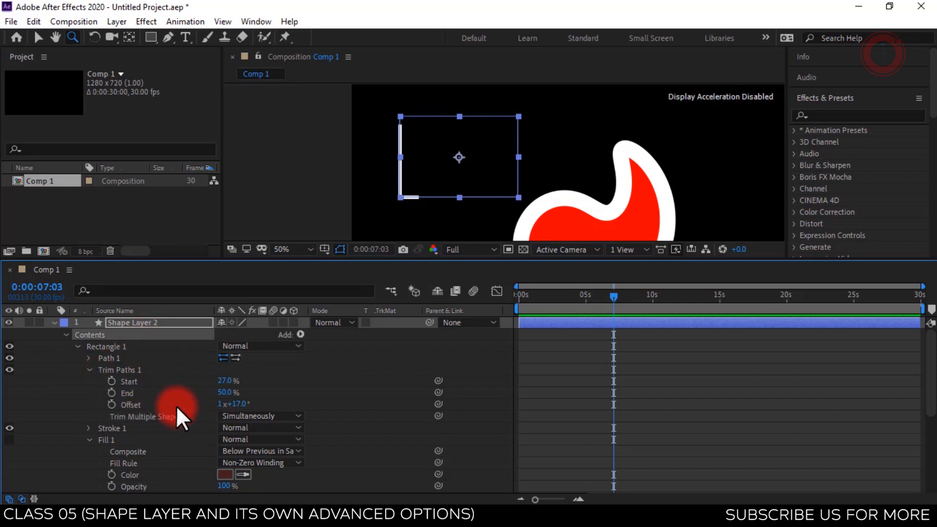
{"action": "left_click", "coordinate": [9, 369]}
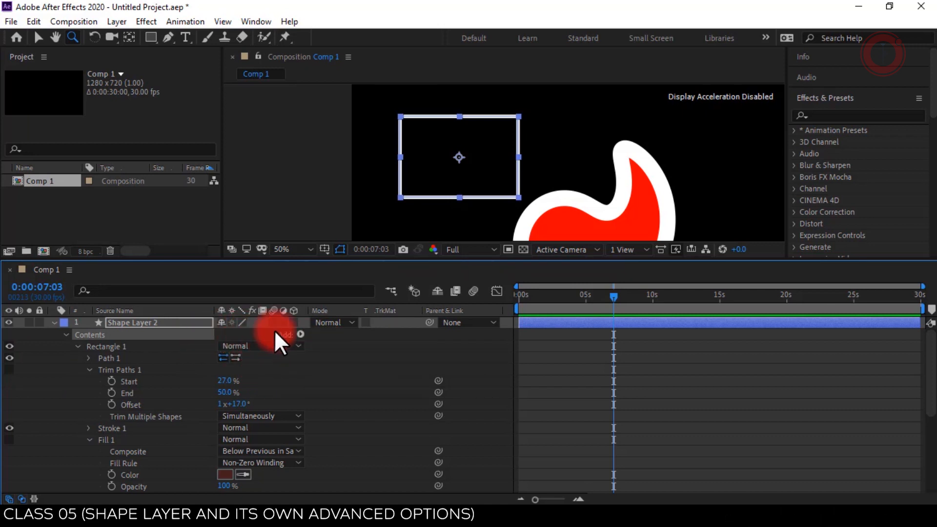
Step: Add a Round Corners operator to the contents of Shape Layer 2 with a radius of 107
{"action": "left_click", "coordinate": [301, 335]}
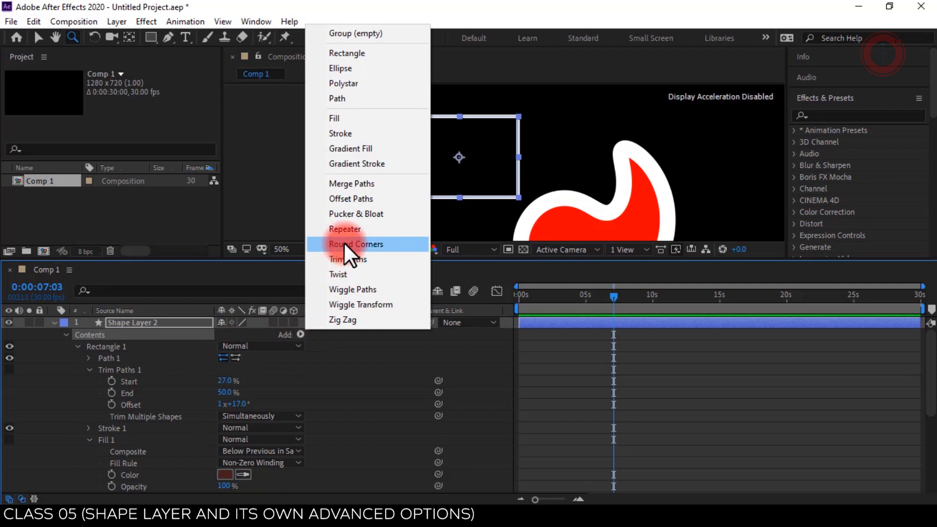
{"action": "left_click", "coordinate": [380, 246]}
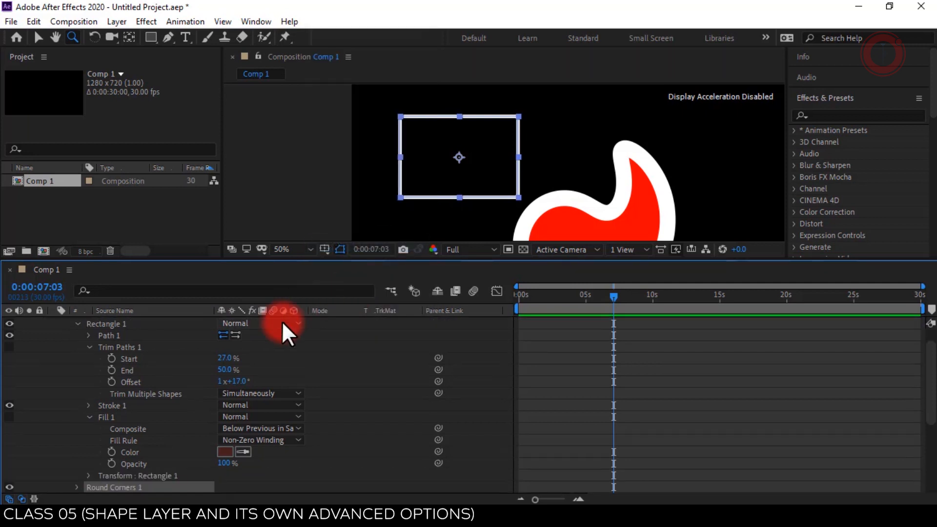
{"action": "scroll", "coordinate": [204, 440], "scroll_direction": "down", "scroll_amount": 3}
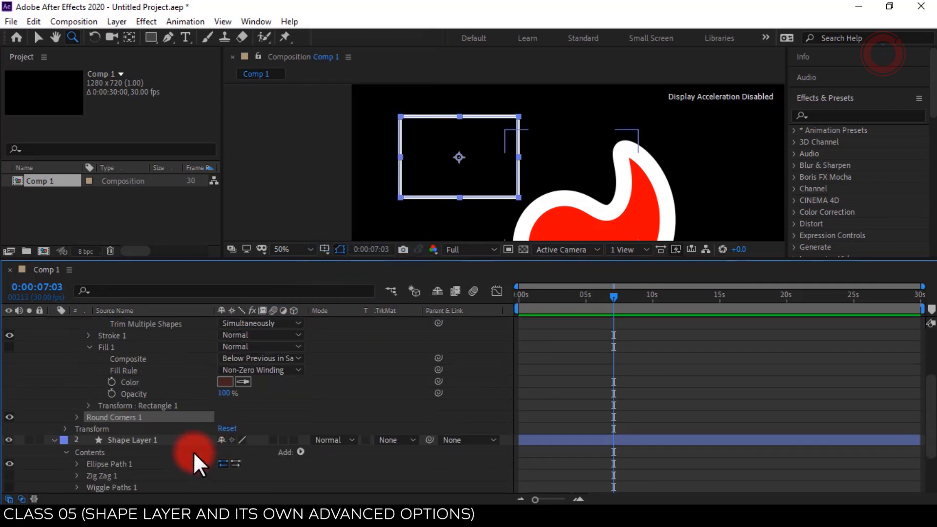
{"action": "left_click", "coordinate": [77, 417]}
{"action": "left_click_drag", "start_coordinate": [222, 429], "coordinate": [280, 418]}
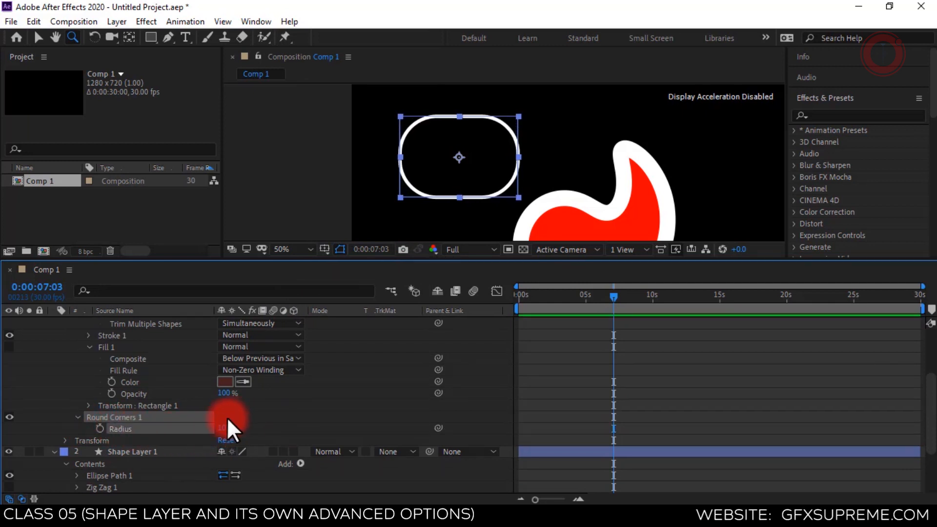
Step: Turn off the Round Corners operator on Shape Layer 2
{"action": "scroll", "coordinate": [155, 426], "scroll_direction": "up", "scroll_amount": 4}
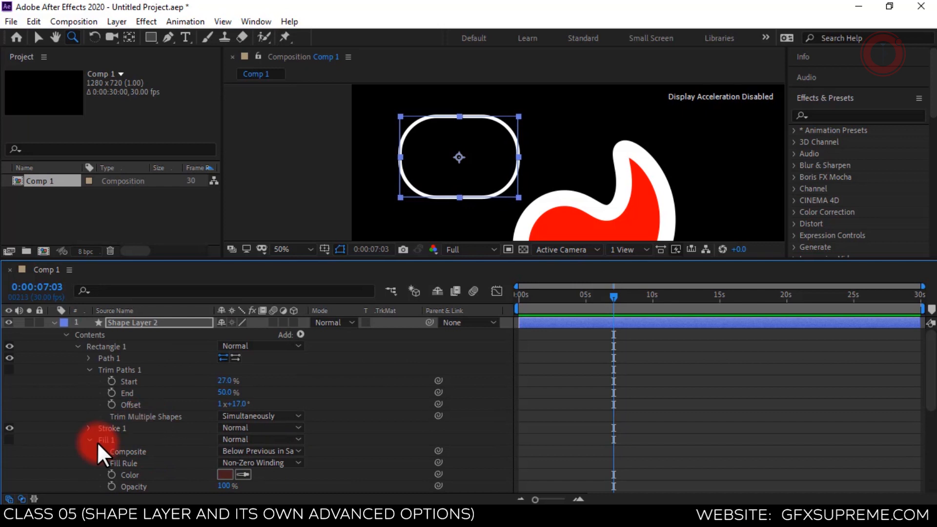
{"action": "scroll", "coordinate": [97, 440], "scroll_direction": "down", "scroll_amount": 4}
{"action": "left_click", "coordinate": [8, 369]}
{"action": "scroll", "coordinate": [107, 421], "scroll_direction": "up", "scroll_amount": 1}
{"action": "scroll", "coordinate": [107, 421], "scroll_direction": "up", "scroll_amount": 4}
Step: Add a Repeater operator to the contents of Shape Layer 2
{"action": "left_click", "coordinate": [150, 337]}
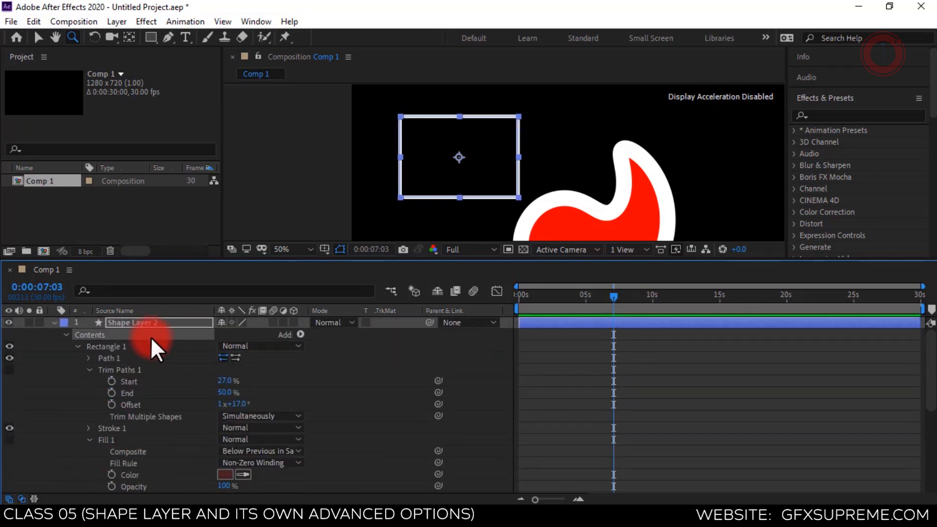
{"action": "left_click", "coordinate": [300, 333]}
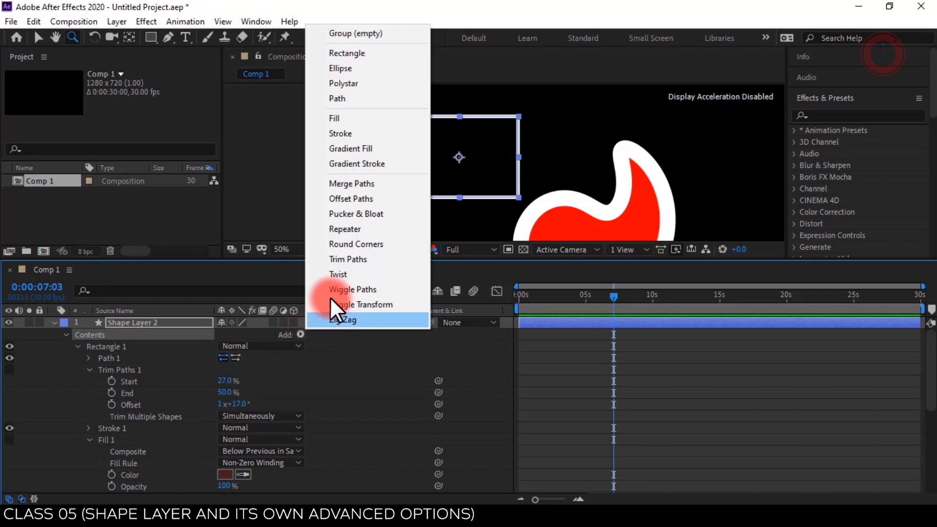
{"action": "left_click", "coordinate": [352, 228]}
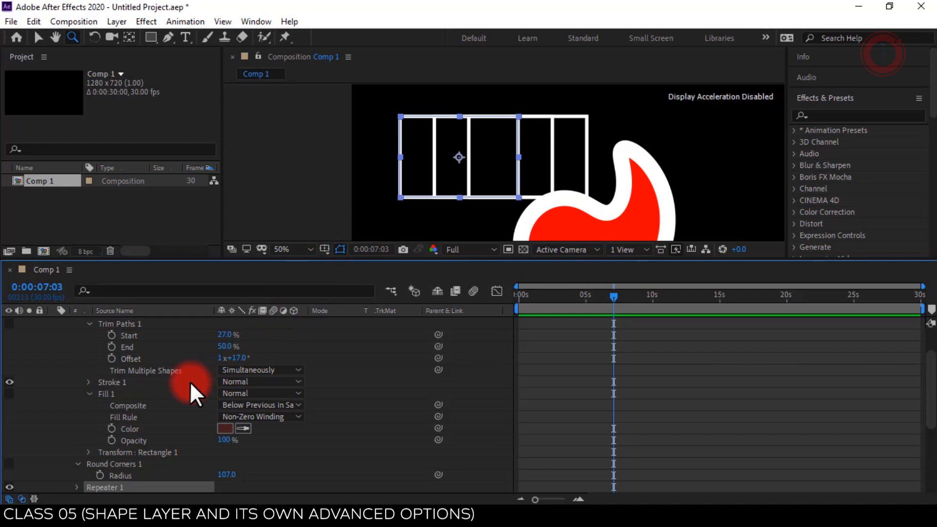
Step: Spread the repeated rectangles apart horizontally by setting the Repeater's transform position to 410, 0
{"action": "scroll", "coordinate": [189, 382], "scroll_direction": "down", "scroll_amount": 1}
{"action": "scroll", "coordinate": [189, 382], "scroll_direction": "down", "scroll_amount": 1}
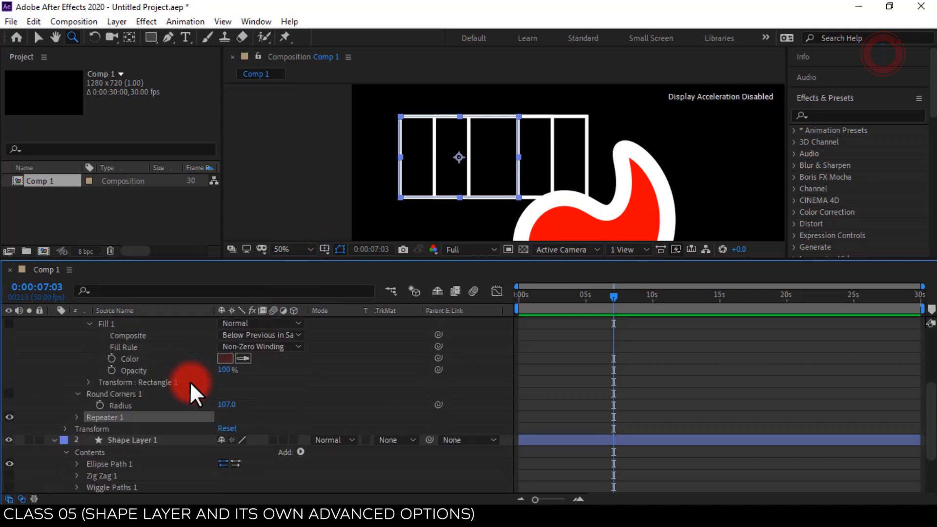
{"action": "left_click", "coordinate": [77, 417]}
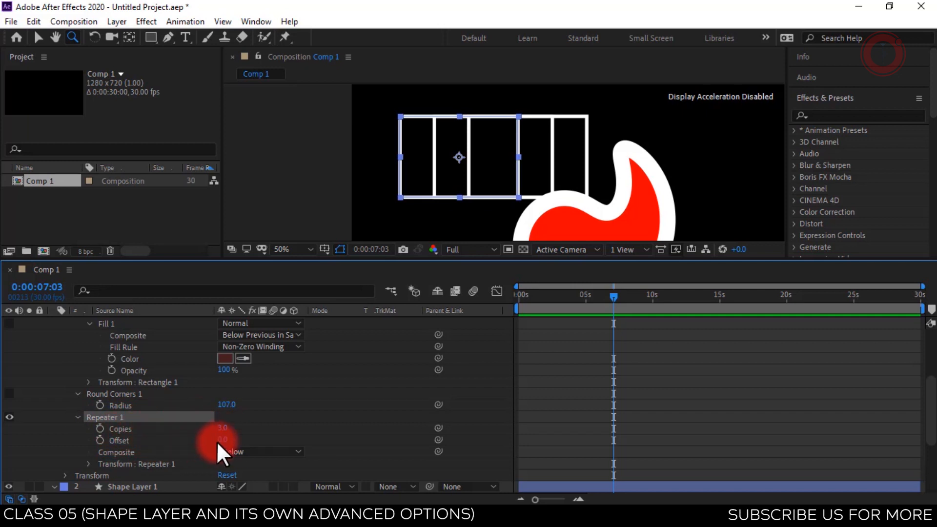
{"action": "scroll", "coordinate": [141, 444], "scroll_direction": "down", "scroll_amount": 2}
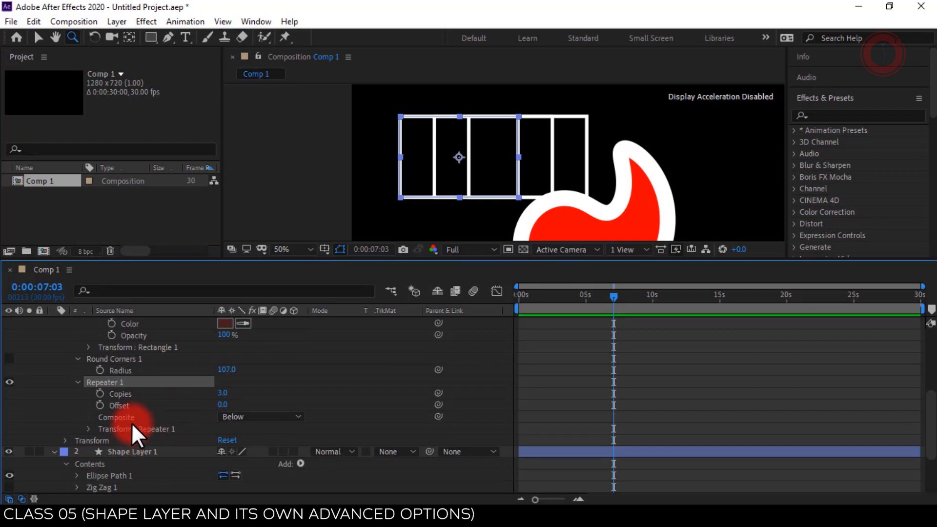
{"action": "left_click", "coordinate": [88, 429]}
{"action": "scroll", "coordinate": [147, 429], "scroll_direction": "down", "scroll_amount": 3}
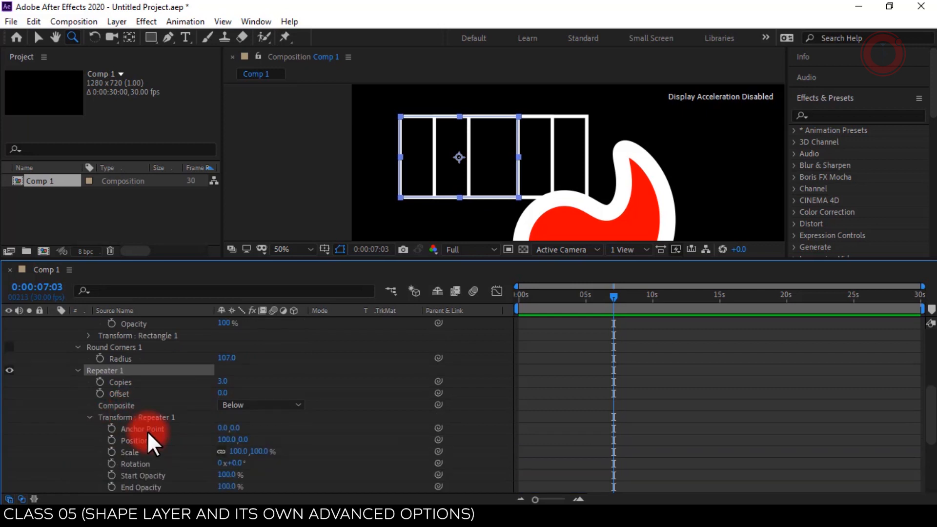
{"action": "left_click_drag", "start_coordinate": [226, 405], "coordinate": [425, 396]}
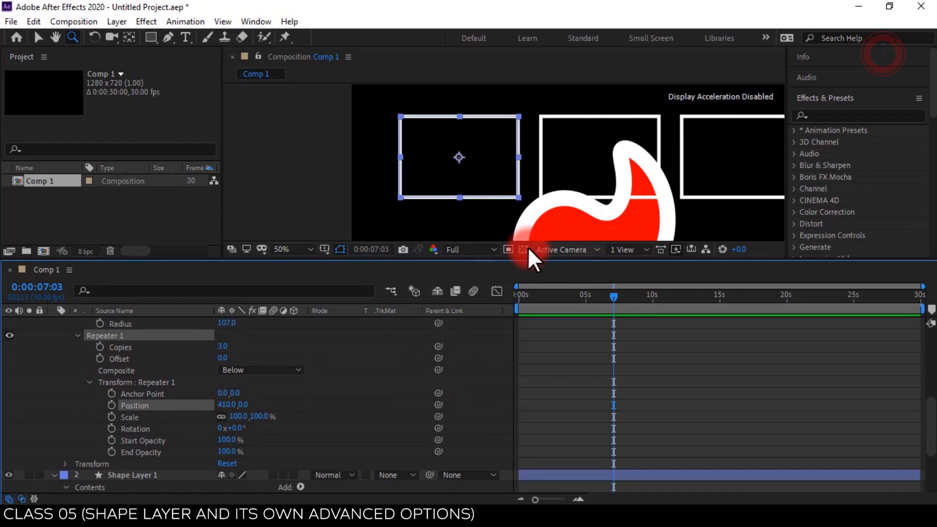
{"action": "left_click_drag", "start_coordinate": [686, 190], "coordinate": [650, 190]}
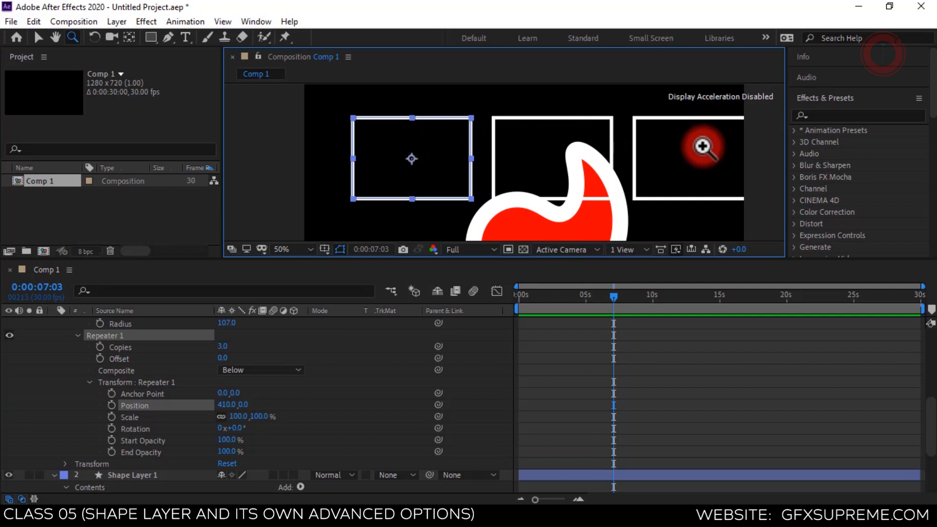
Step: Fade the repeated rectangles by setting the Repeater's start opacity to 39%
{"action": "left_click", "coordinate": [165, 398]}
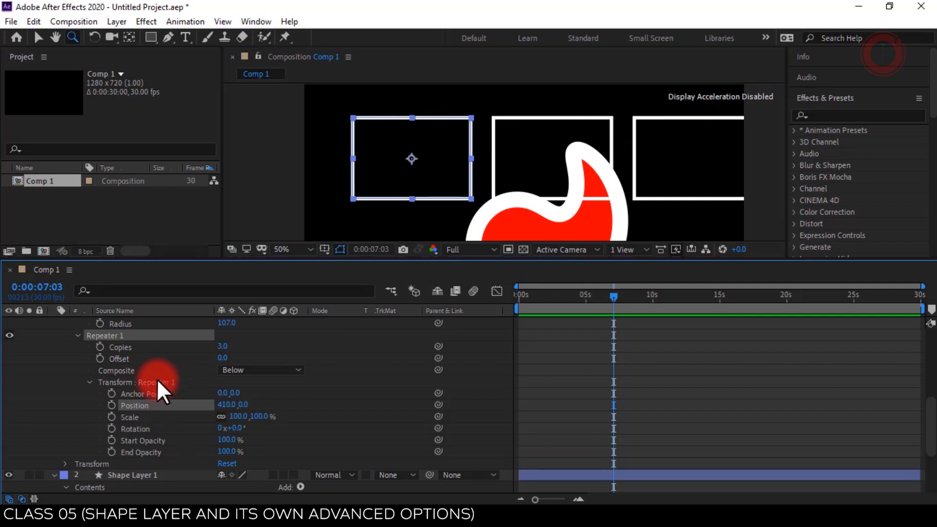
{"action": "left_click_drag", "start_coordinate": [220, 441], "coordinate": [201, 448]}
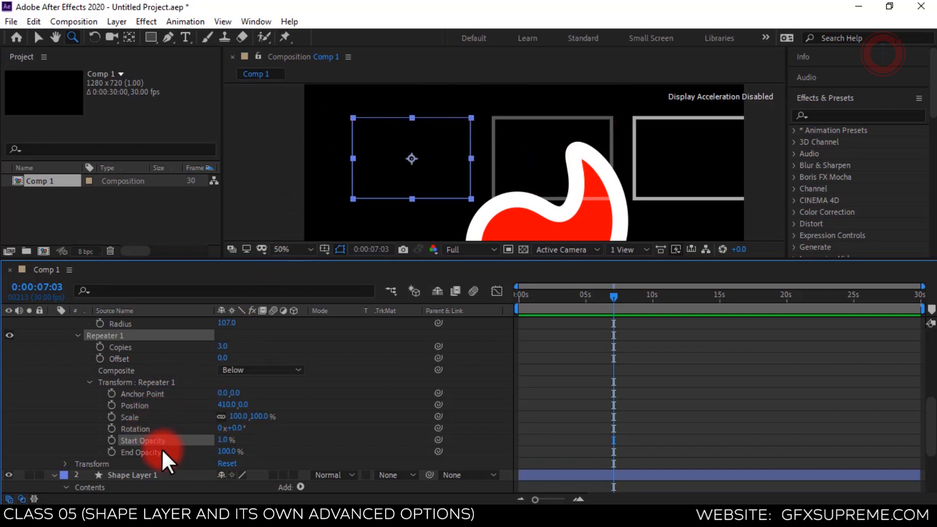
{"action": "left_click_drag", "start_coordinate": [232, 435], "coordinate": [212, 438]}
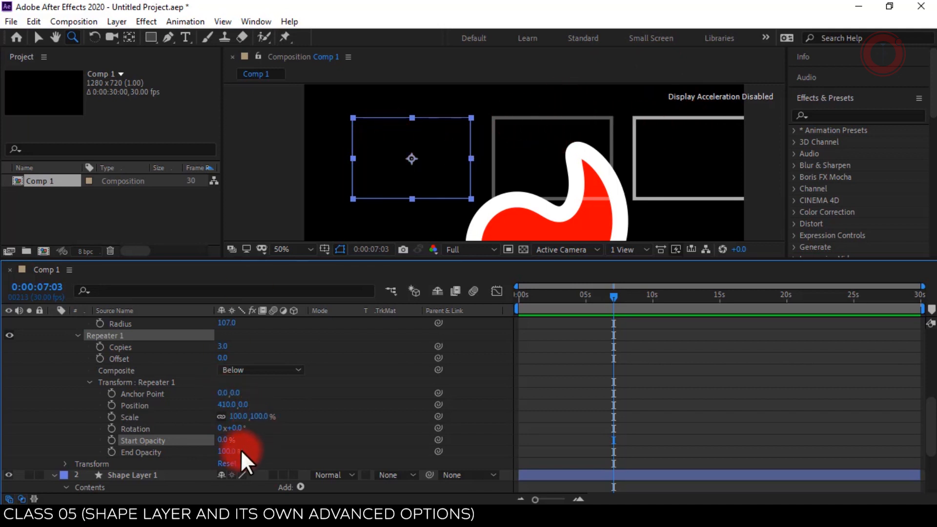
{"action": "left_click_drag", "start_coordinate": [230, 450], "coordinate": [250, 434]}
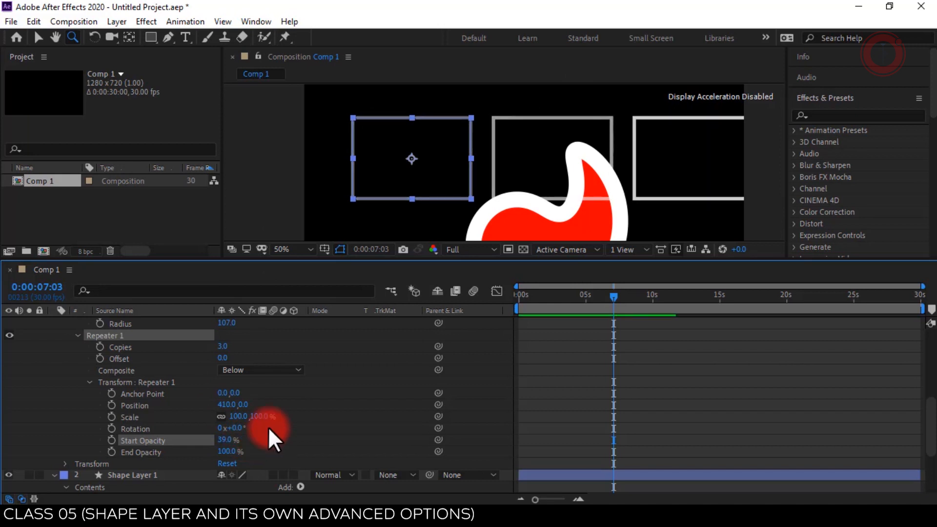
{"action": "left_click", "coordinate": [586, 353]}
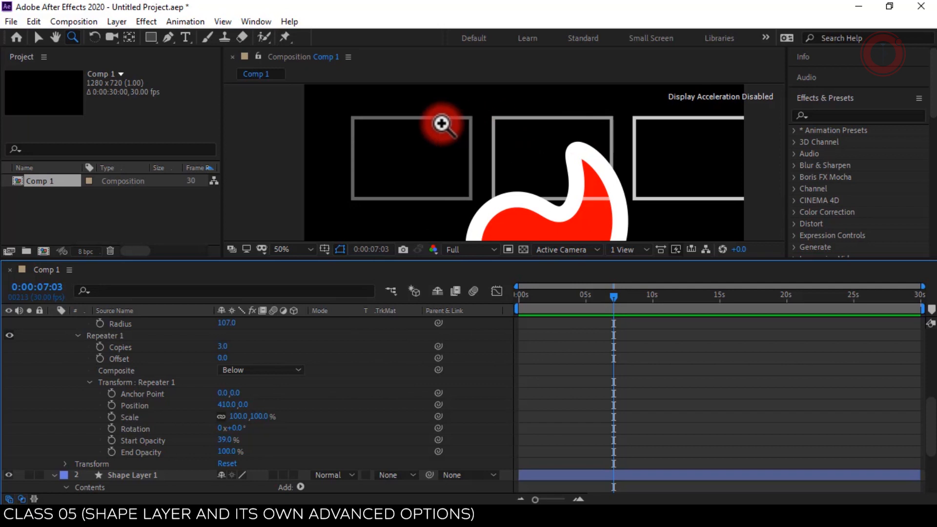
Step: Turn off the Repeater operator on Shape Layer 2
{"action": "scroll", "coordinate": [109, 394], "scroll_direction": "up", "scroll_amount": 4}
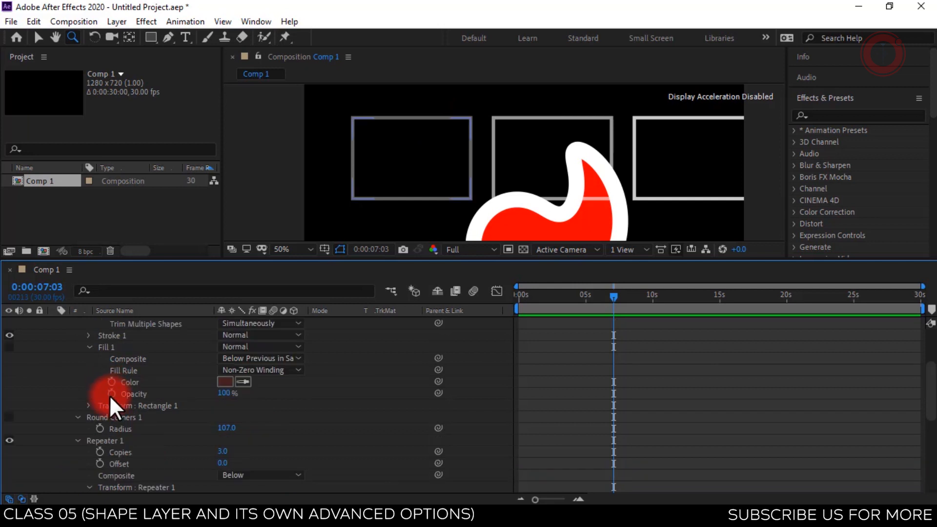
{"action": "left_click", "coordinate": [9, 440]}
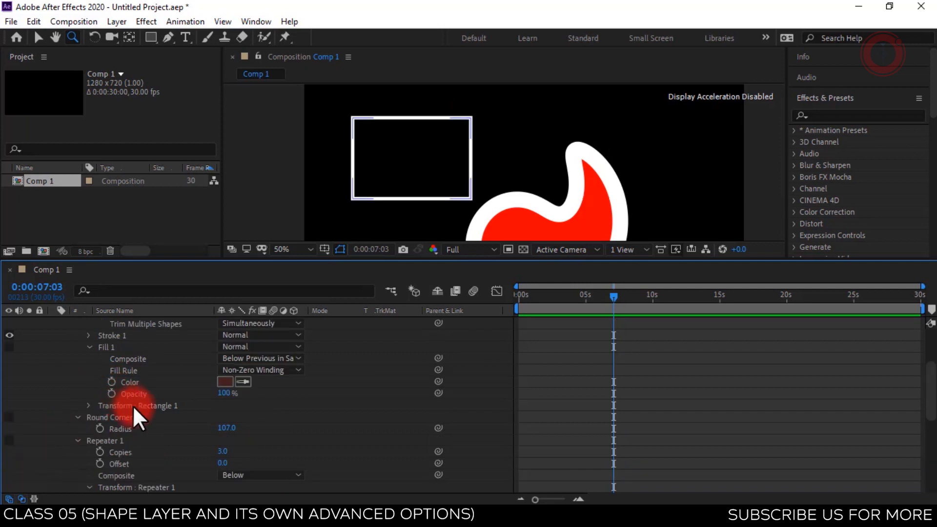
{"action": "scroll", "coordinate": [133, 404], "scroll_direction": "up", "scroll_amount": 4}
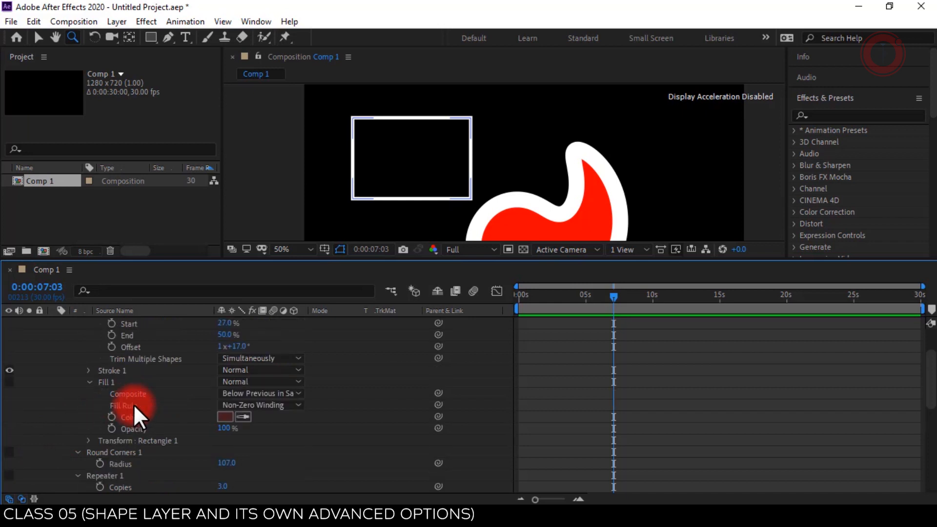
Step: Add a Pucker & Bloat operator to the contents of Shape Layer 2
{"action": "left_click", "coordinate": [134, 332]}
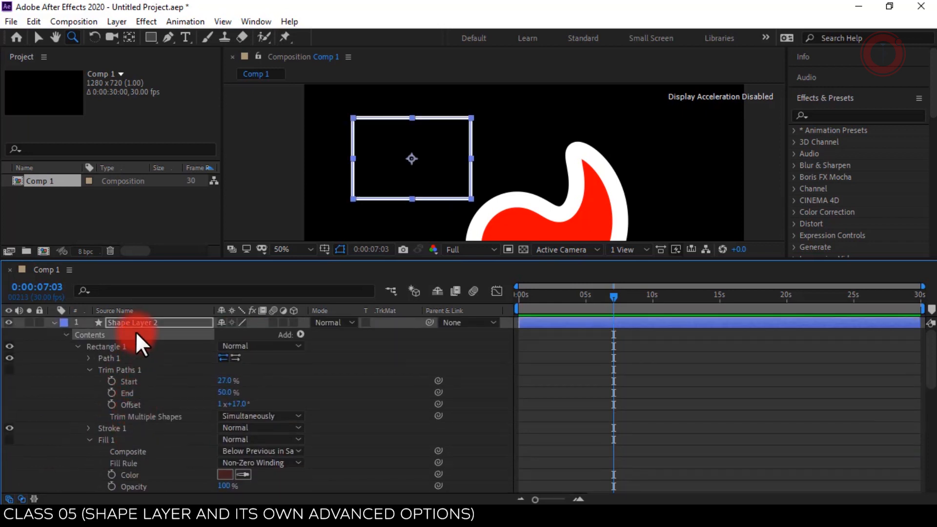
{"action": "left_click", "coordinate": [300, 334]}
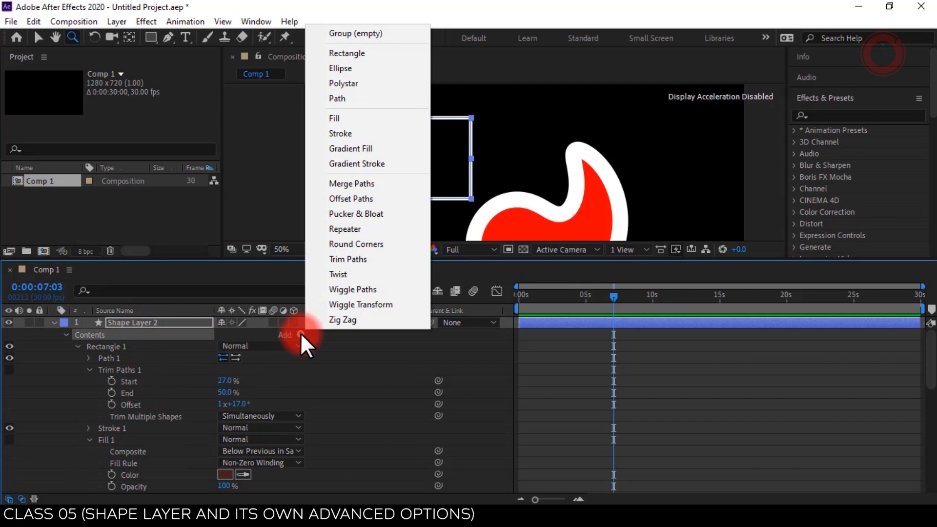
{"action": "left_click", "coordinate": [352, 213]}
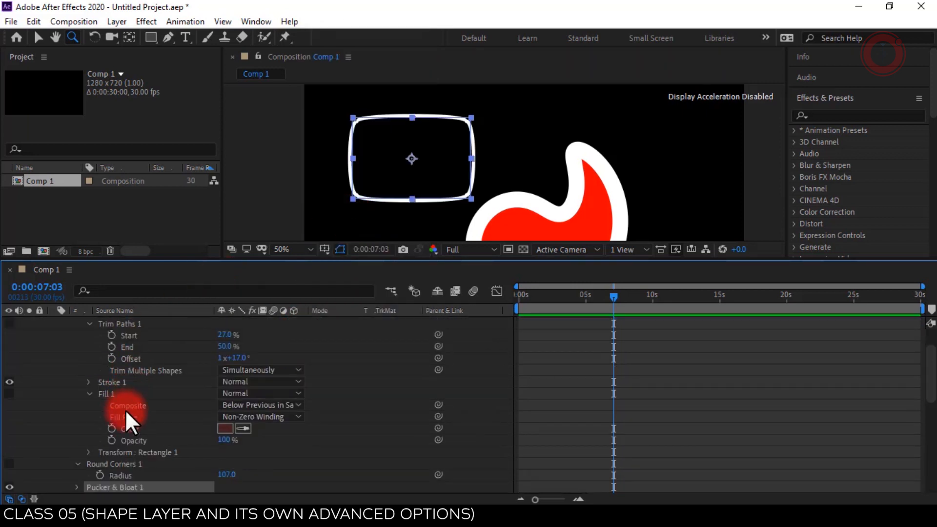
Step: Try Pucker & Bloat amounts of 96 and -51 on the rectangle, and turn the operator off
{"action": "scroll", "coordinate": [141, 371], "scroll_direction": "down", "scroll_amount": 4}
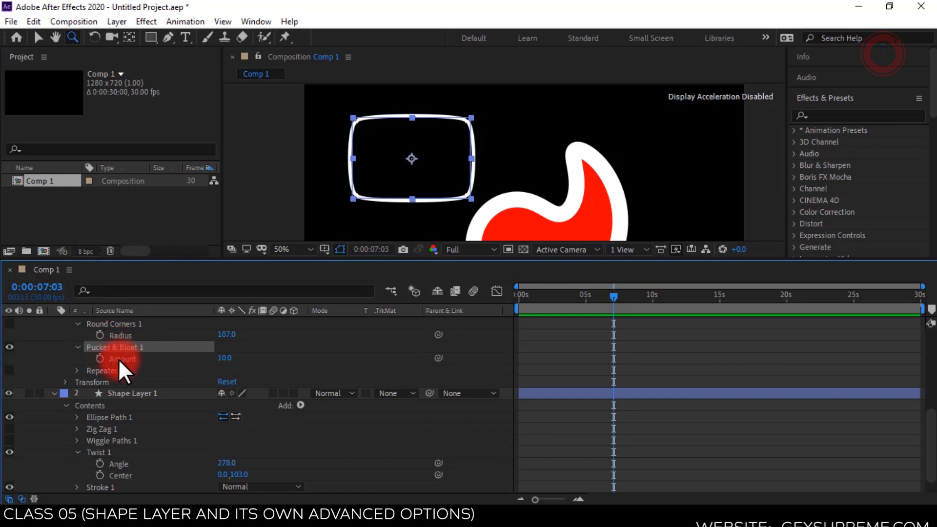
{"action": "left_click_drag", "start_coordinate": [228, 359], "coordinate": [281, 355]}
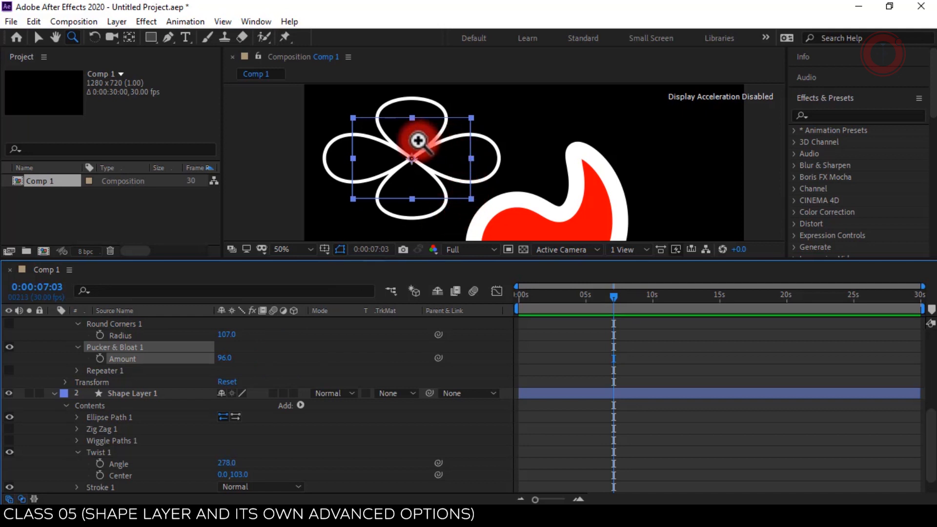
{"action": "left_click_drag", "start_coordinate": [225, 359], "coordinate": [129, 359]}
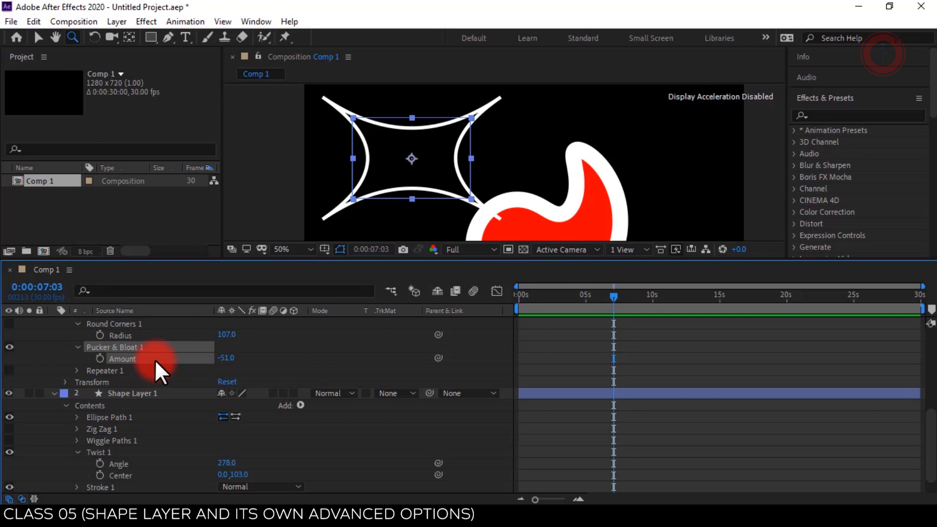
{"action": "left_click", "coordinate": [10, 347]}
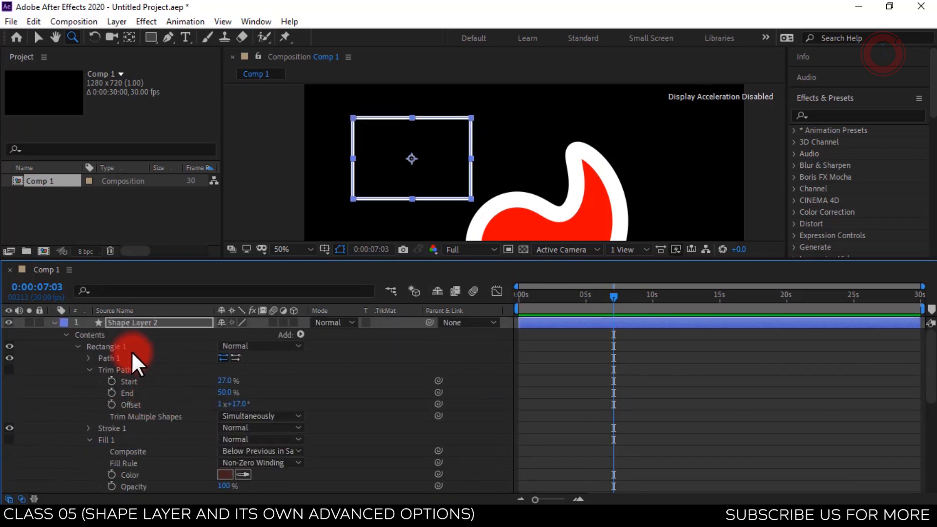
Step: Add an Offset Paths operator to the contents of Shape Layer 2
{"action": "left_click", "coordinate": [135, 335]}
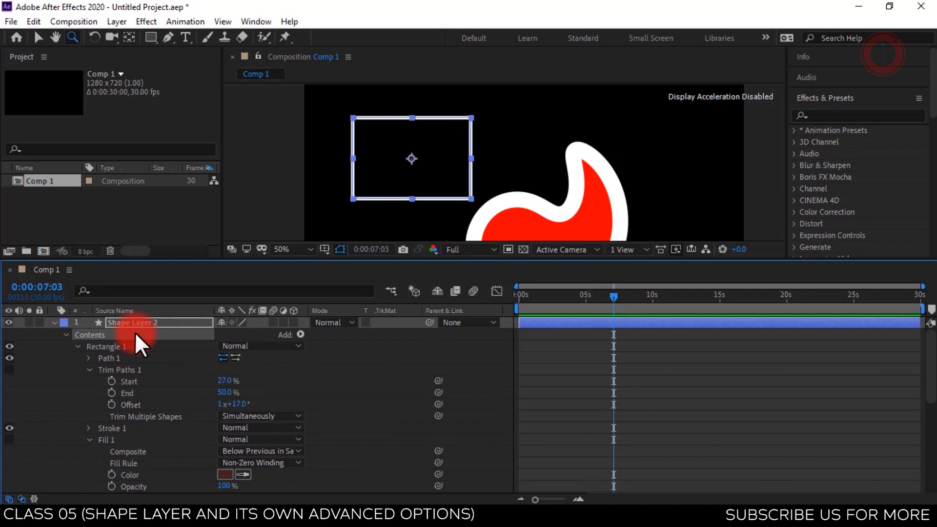
{"action": "left_click", "coordinate": [300, 335]}
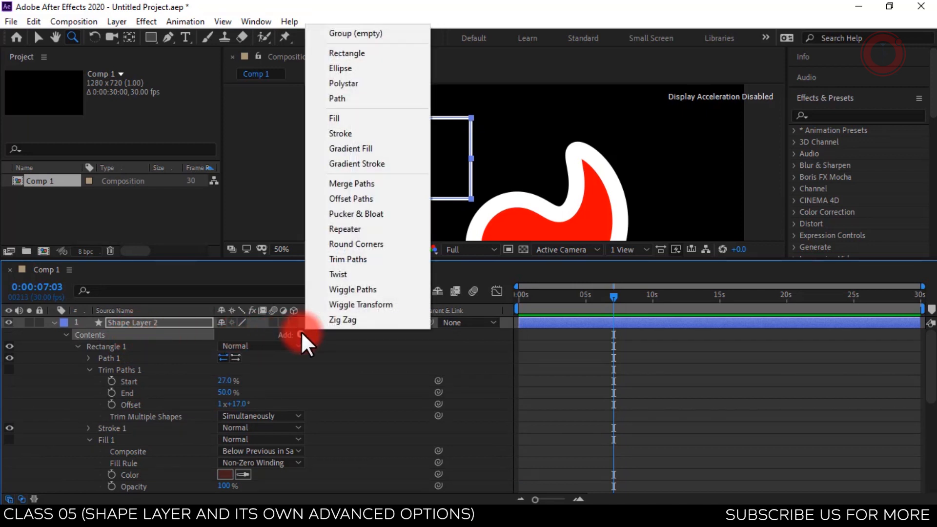
{"action": "left_click", "coordinate": [369, 197]}
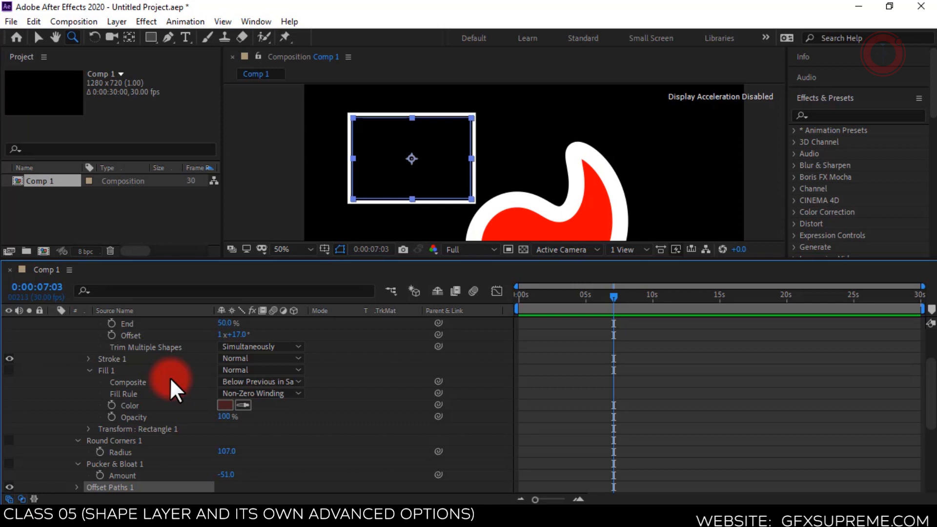
Step: Set the Offset Paths amount to 70 on Shape Layer 2, and turn the operator off
{"action": "scroll", "coordinate": [170, 377], "scroll_direction": "down", "scroll_amount": 2}
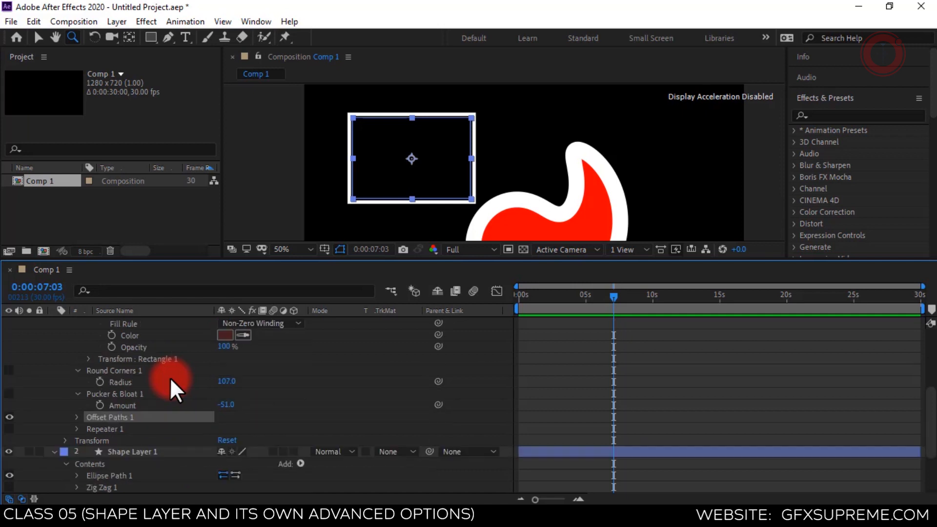
{"action": "left_click", "coordinate": [78, 417]}
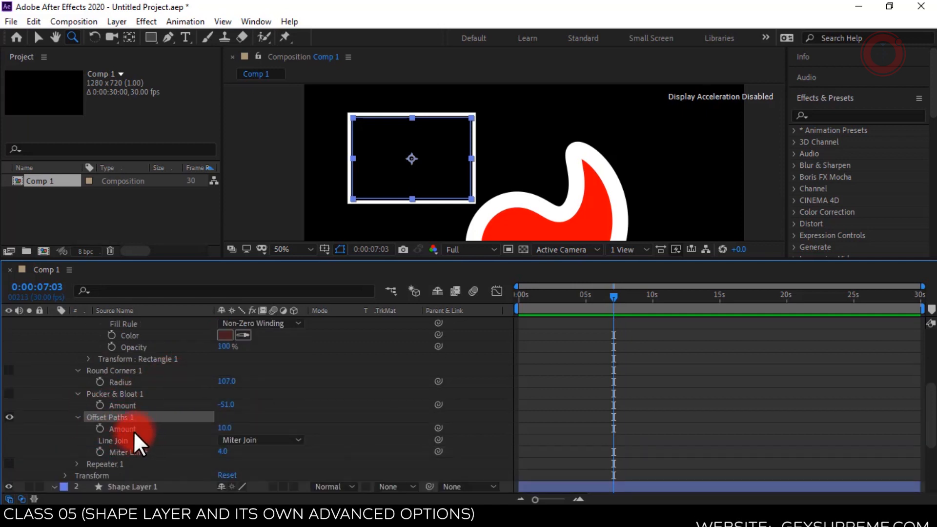
{"action": "left_click_drag", "start_coordinate": [224, 428], "coordinate": [175, 411]}
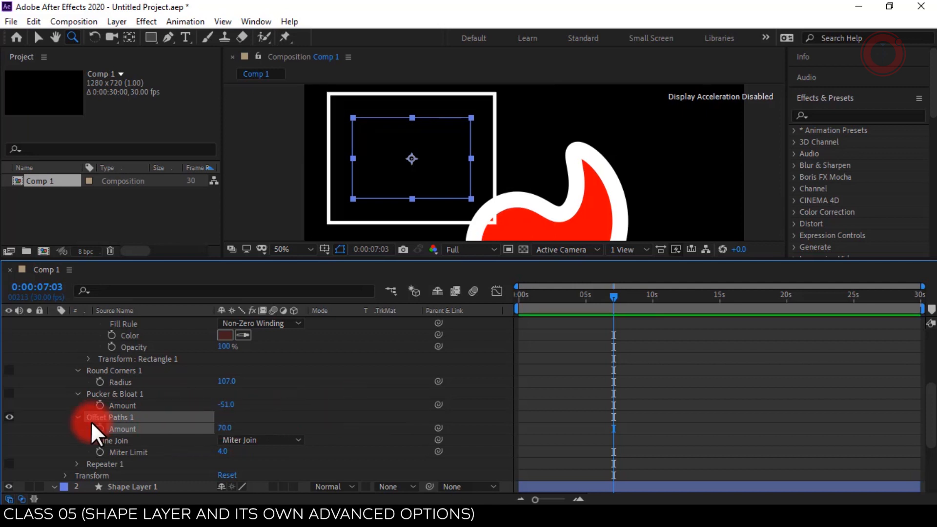
{"action": "left_click", "coordinate": [8, 416]}
{"action": "scroll", "coordinate": [140, 428], "scroll_direction": "up", "scroll_amount": 4}
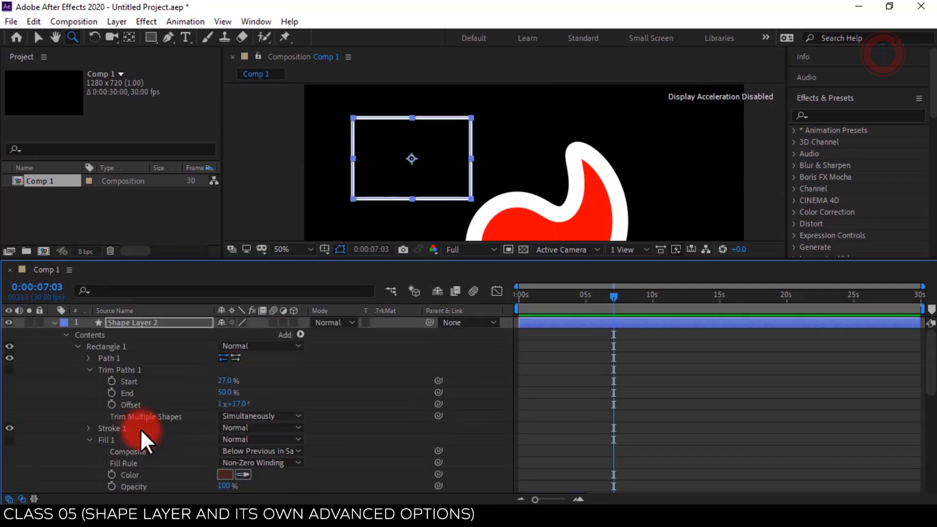
{"action": "left_click", "coordinate": [153, 336]}
{"action": "left_click", "coordinate": [301, 334]}
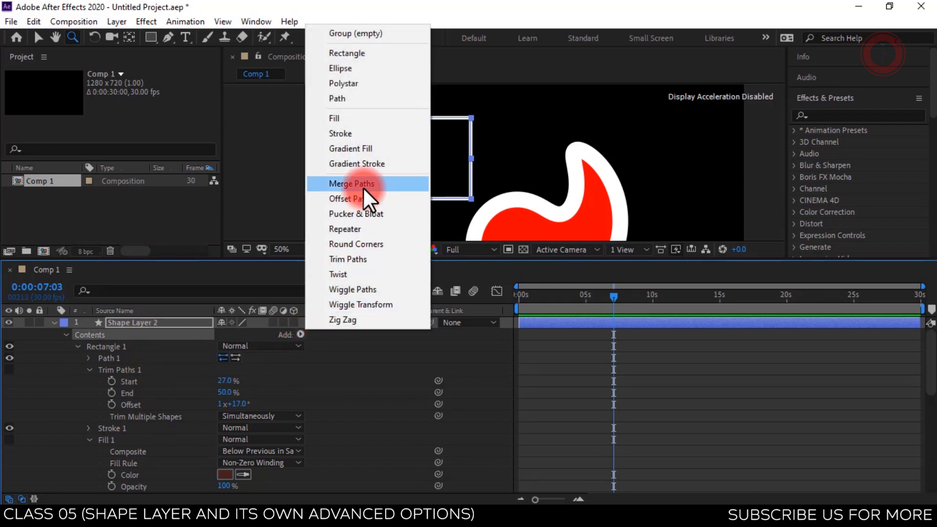
{"action": "left_click", "coordinate": [636, 365]}
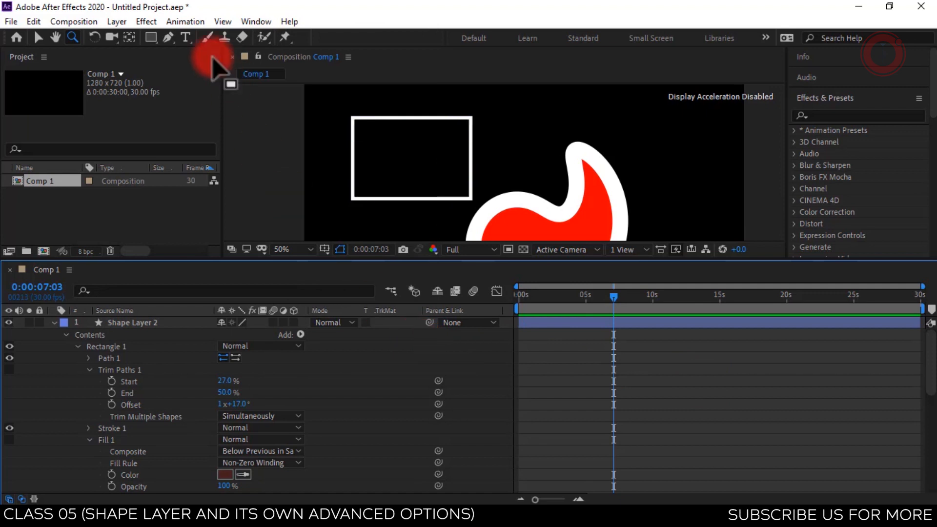
Step: Activate the Rectangle tool and delete both existing shape layers from Comp 1
{"action": "left_click", "coordinate": [151, 39]}
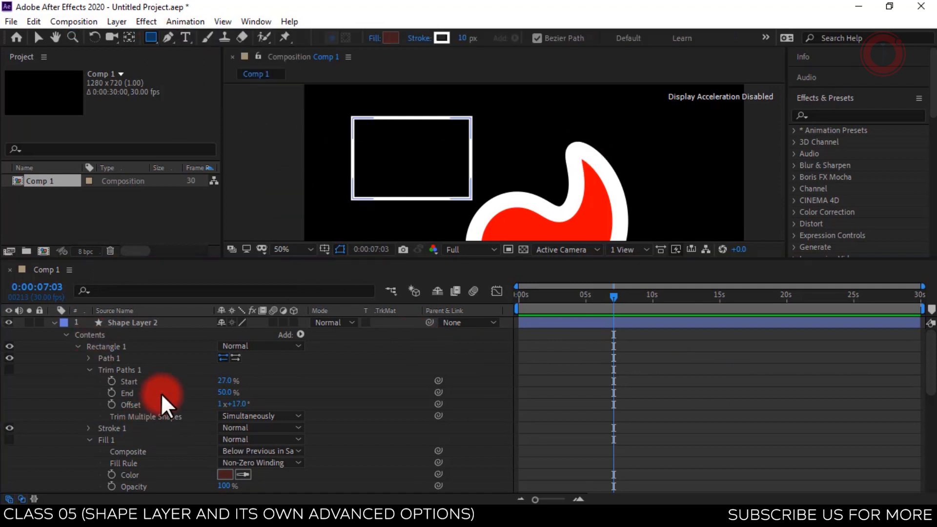
{"action": "left_click", "coordinate": [171, 322]}
{"action": "key", "text": "Delete"}
{"action": "left_click", "coordinate": [171, 323]}
{"action": "key", "text": "Delete"}
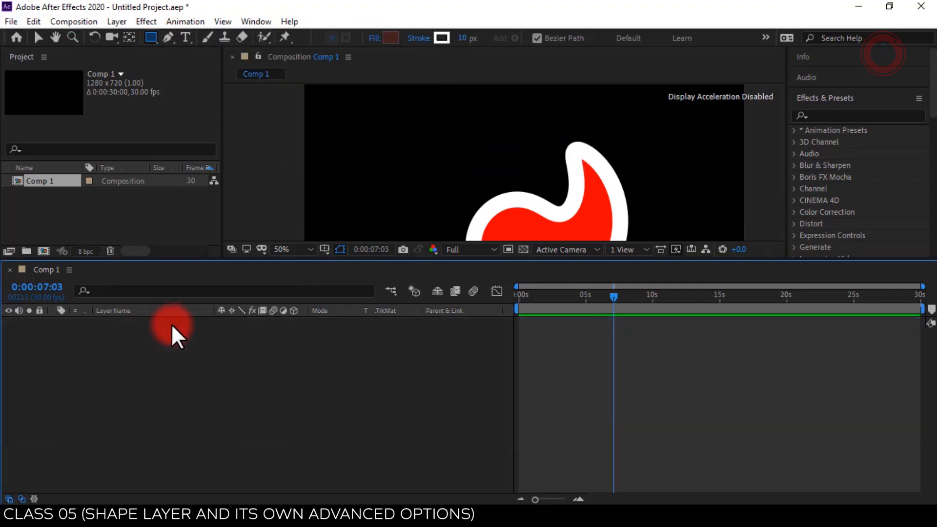
Step: Draw three overlapping rectangles of different sizes on one new shape layer, with the composition view fitted up to 100%
{"action": "left_click", "coordinate": [313, 254]}
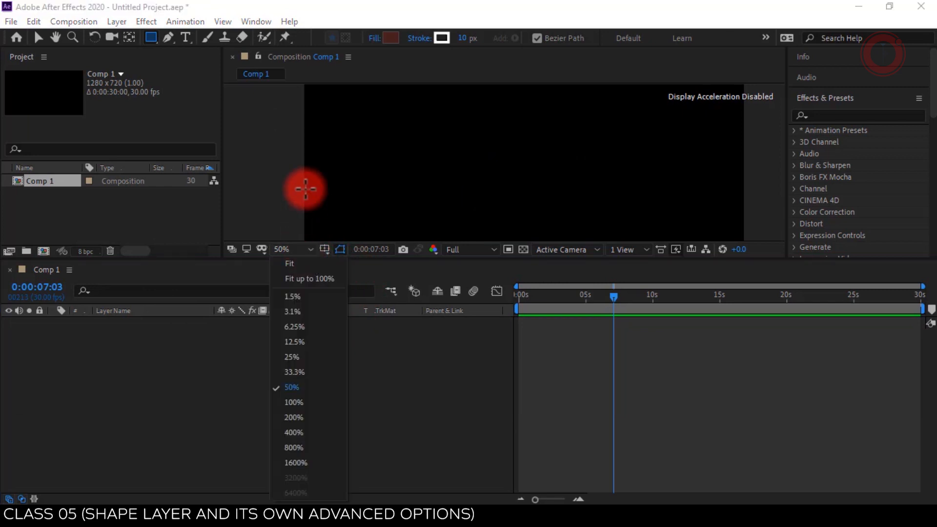
{"action": "left_click", "coordinate": [311, 280]}
{"action": "left_click_drag", "start_coordinate": [543, 259], "coordinate": [539, 347]}
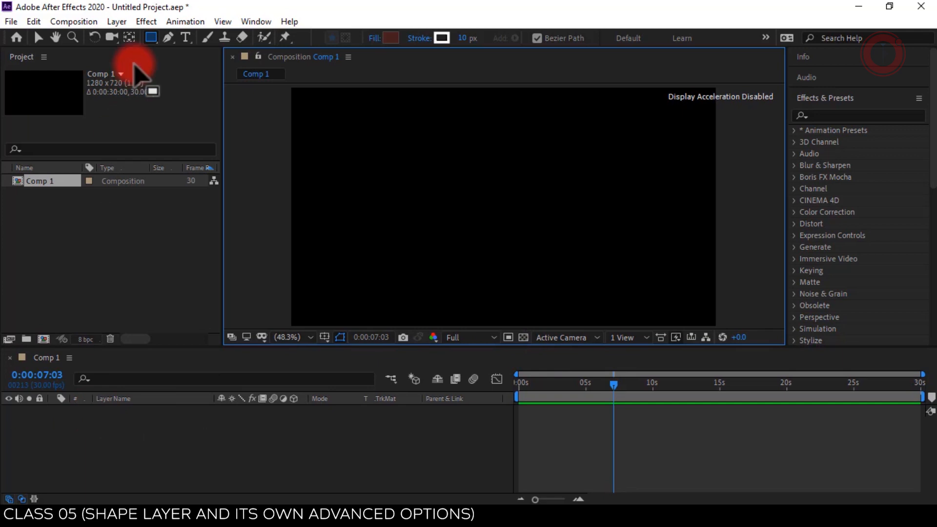
{"action": "left_click_drag", "start_coordinate": [351, 143], "coordinate": [523, 268]}
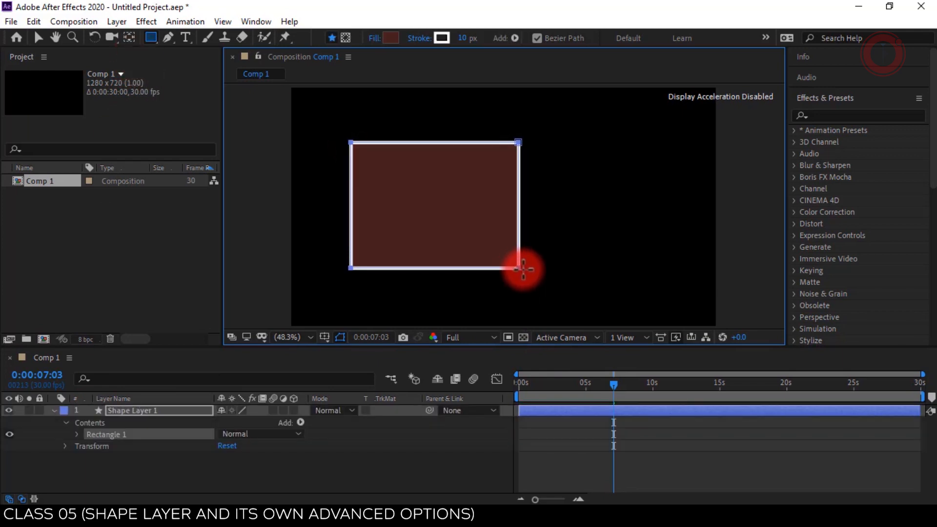
{"action": "left_click_drag", "start_coordinate": [618, 182], "coordinate": [553, 223]}
{"action": "left_click_drag", "start_coordinate": [491, 252], "coordinate": [412, 308]}
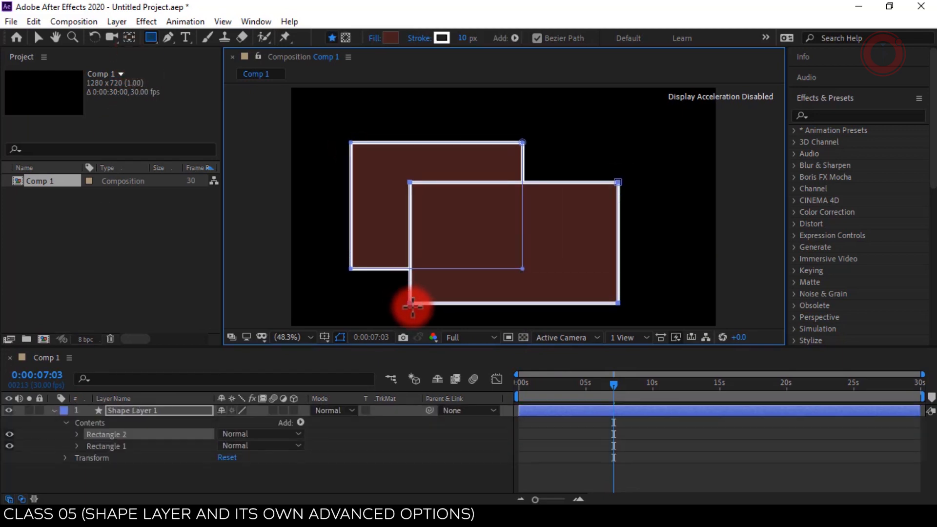
{"action": "left_click_drag", "start_coordinate": [462, 124], "coordinate": [568, 225]}
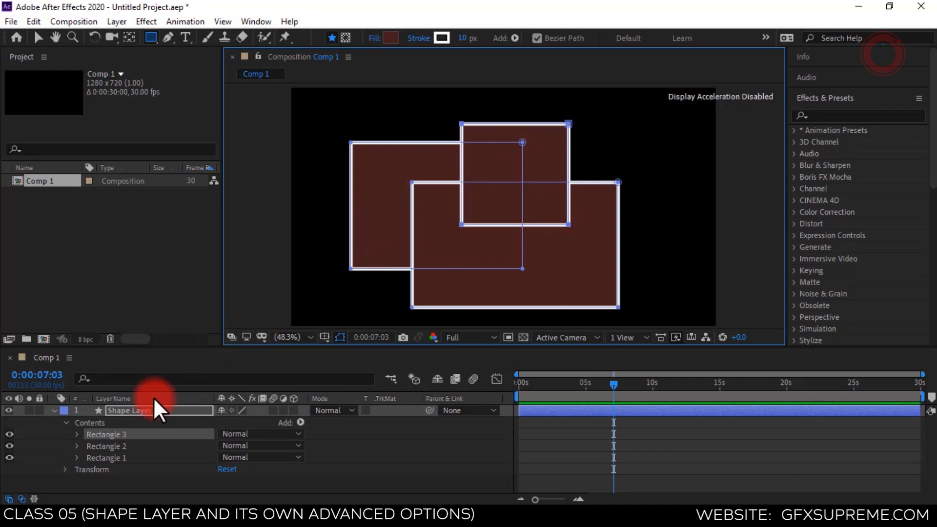
Step: Add a Merge Paths operator to the contents of Shape Layer 1 and expand its settings
{"action": "left_click", "coordinate": [142, 421]}
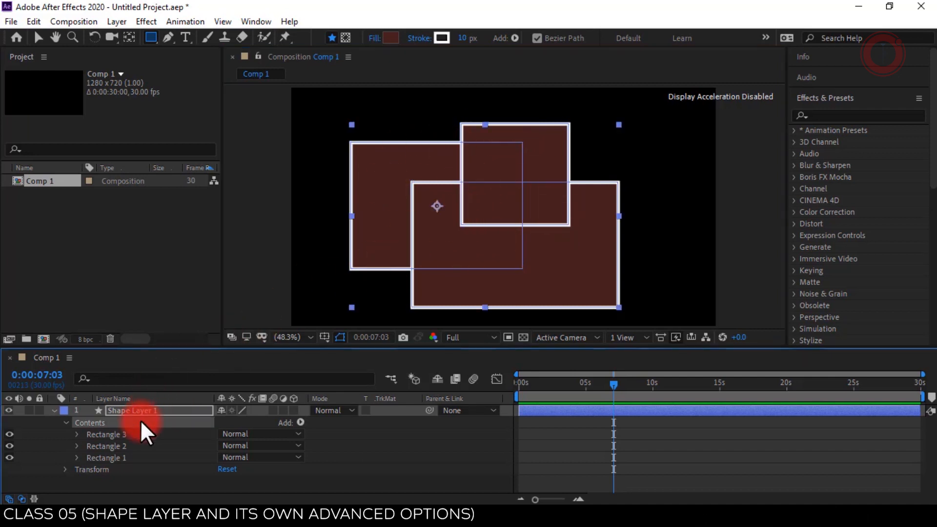
{"action": "left_click", "coordinate": [300, 423]}
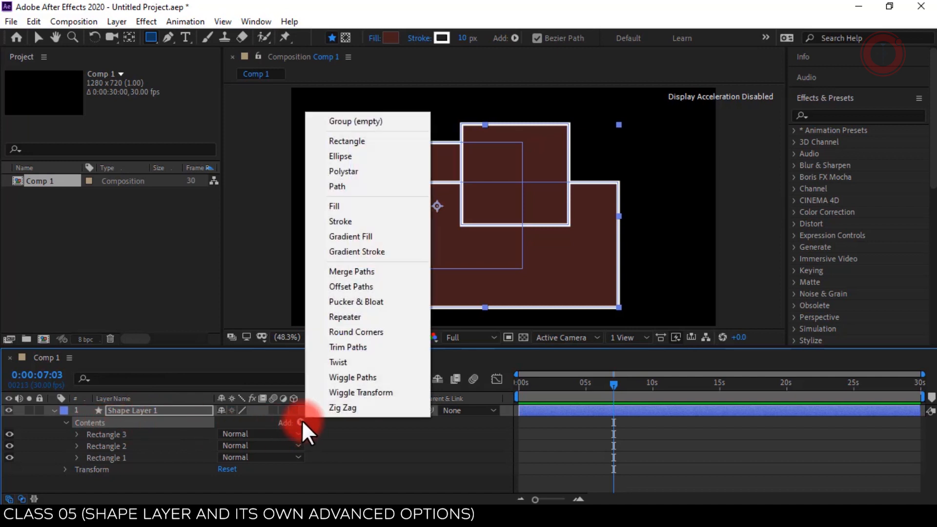
{"action": "left_click", "coordinate": [343, 272]}
{"action": "left_click", "coordinate": [164, 421]}
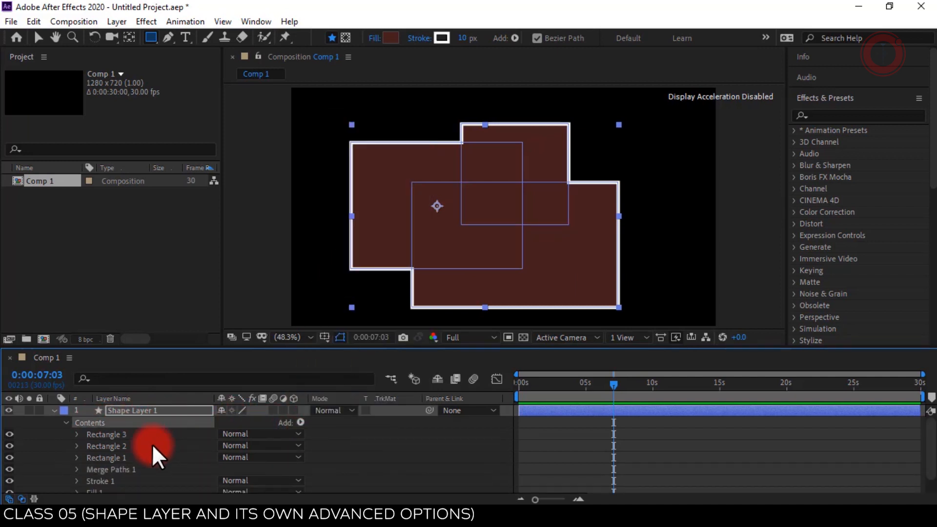
{"action": "scroll", "coordinate": [152, 443], "scroll_direction": "down", "scroll_amount": 1}
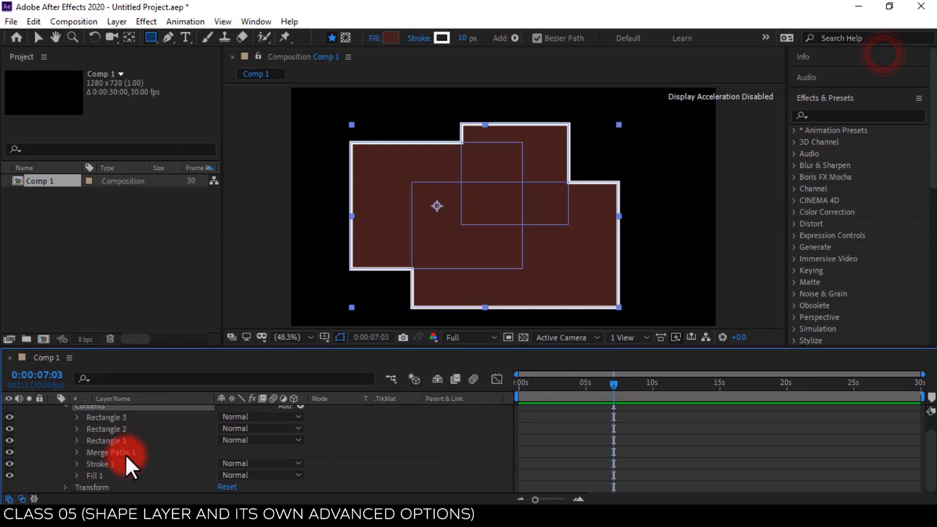
{"action": "left_click", "coordinate": [98, 454]}
{"action": "left_click", "coordinate": [74, 452]}
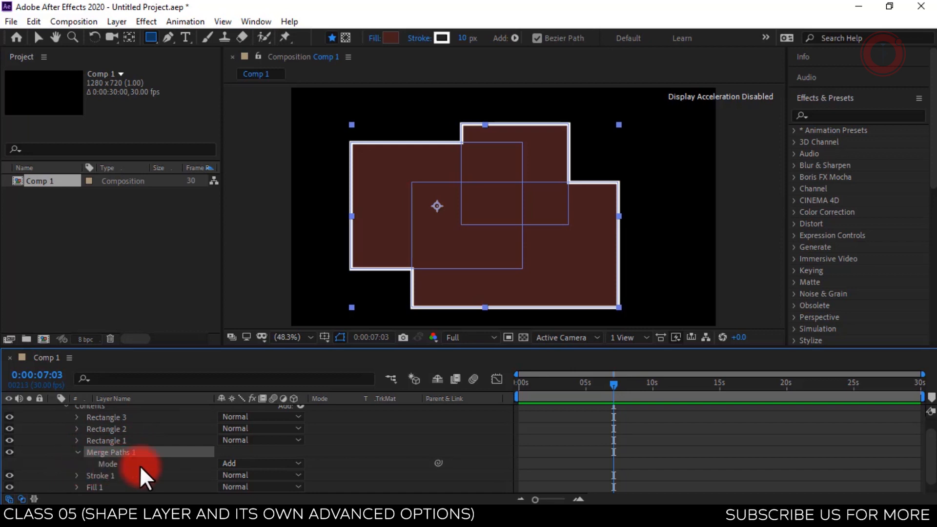
Step: Set the Merge Paths mode to Subtract and move the current time to 0:00:05:01
{"action": "left_click", "coordinate": [258, 464]}
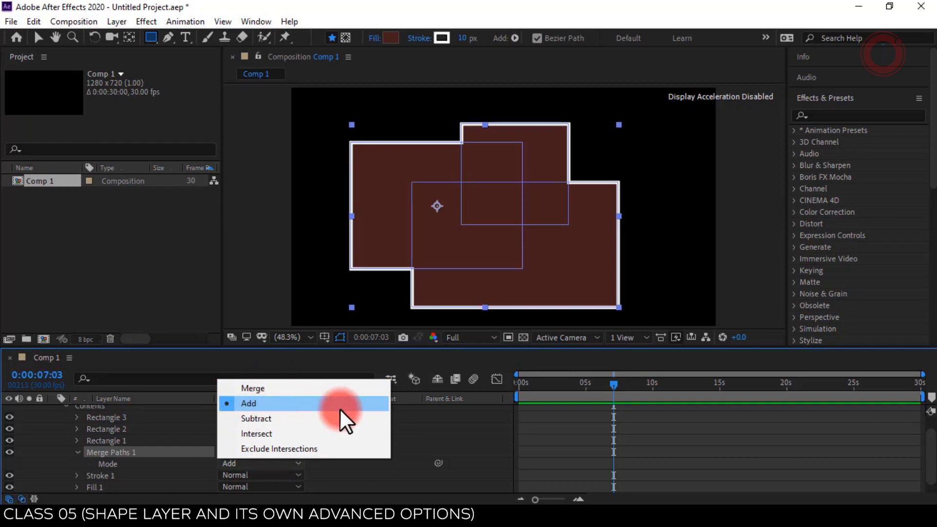
{"action": "left_click", "coordinate": [703, 445]}
{"action": "left_click_drag", "start_coordinate": [612, 382], "coordinate": [664, 381]}
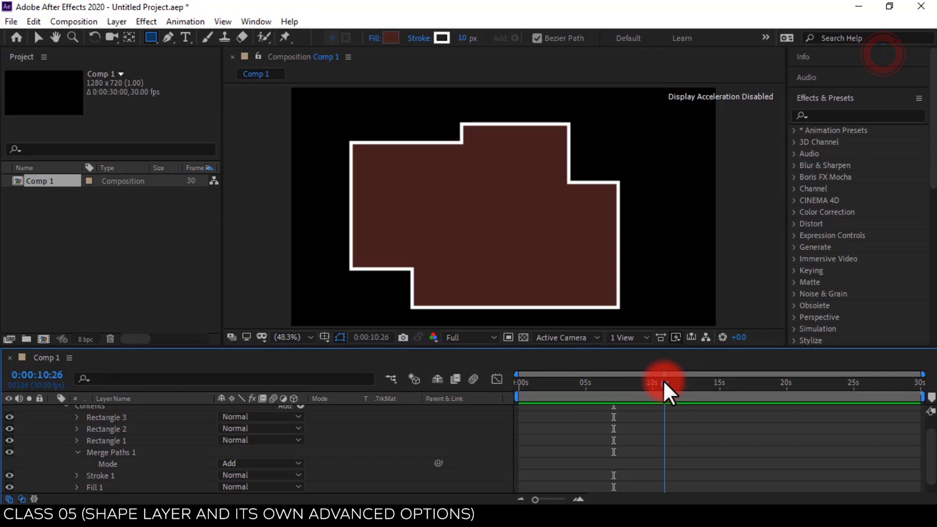
{"action": "left_click", "coordinate": [287, 463]}
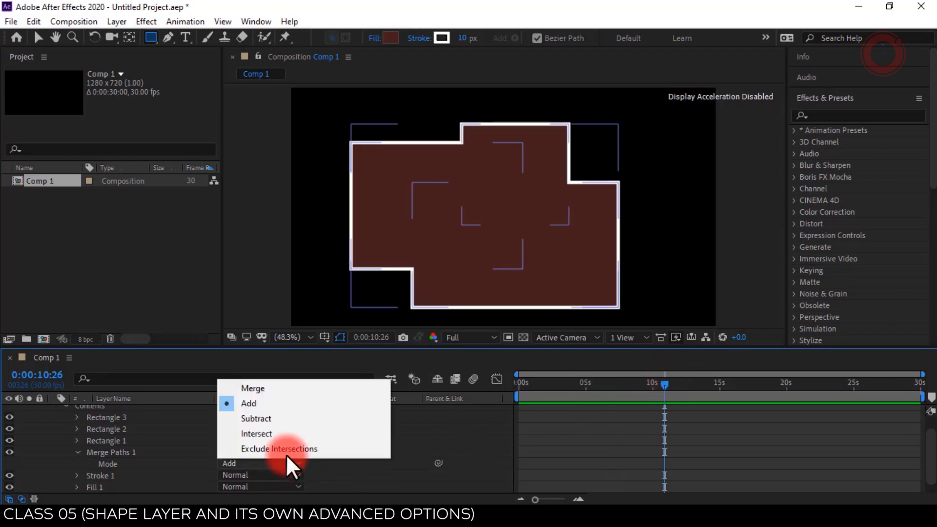
{"action": "left_click", "coordinate": [297, 418]}
{"action": "left_click", "coordinate": [586, 383]}
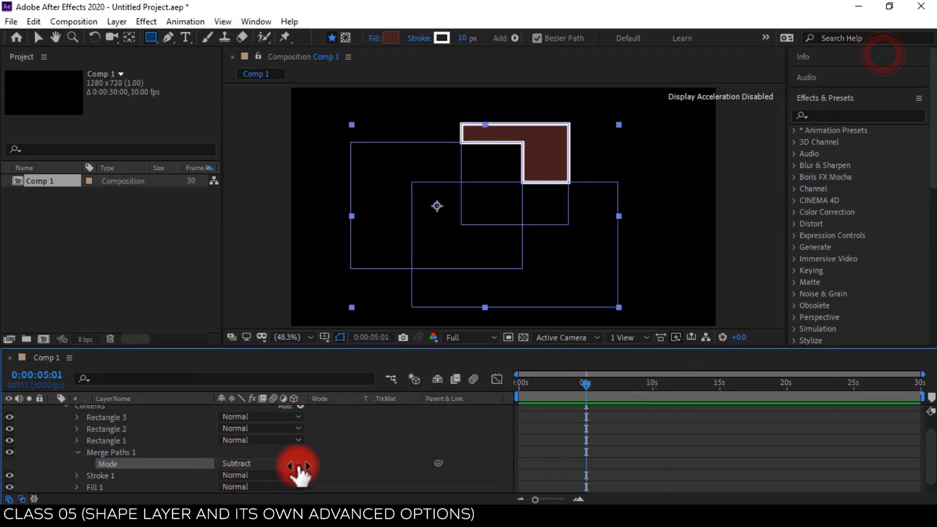
Step: Hide Rectangle 3 in Shape Layer 1 and select Rectangle 2
{"action": "left_click", "coordinate": [196, 416]}
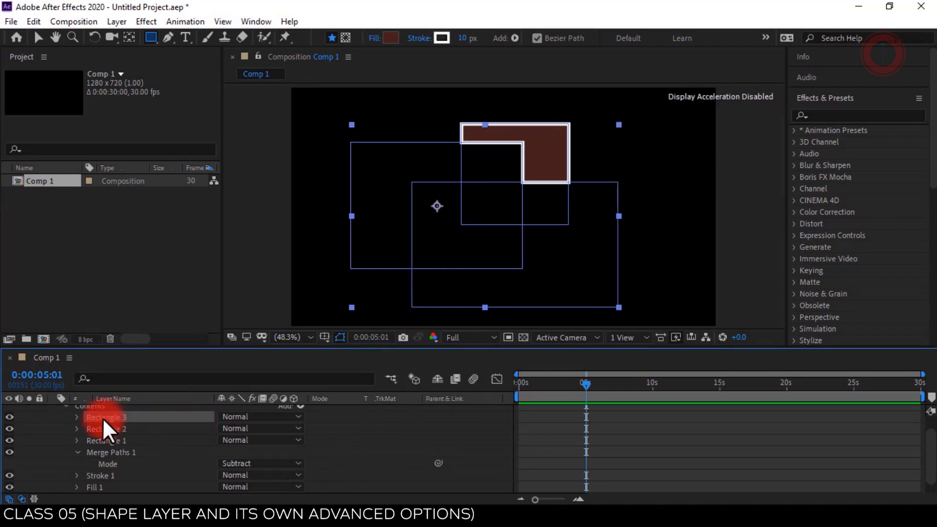
{"action": "left_click", "coordinate": [10, 417]}
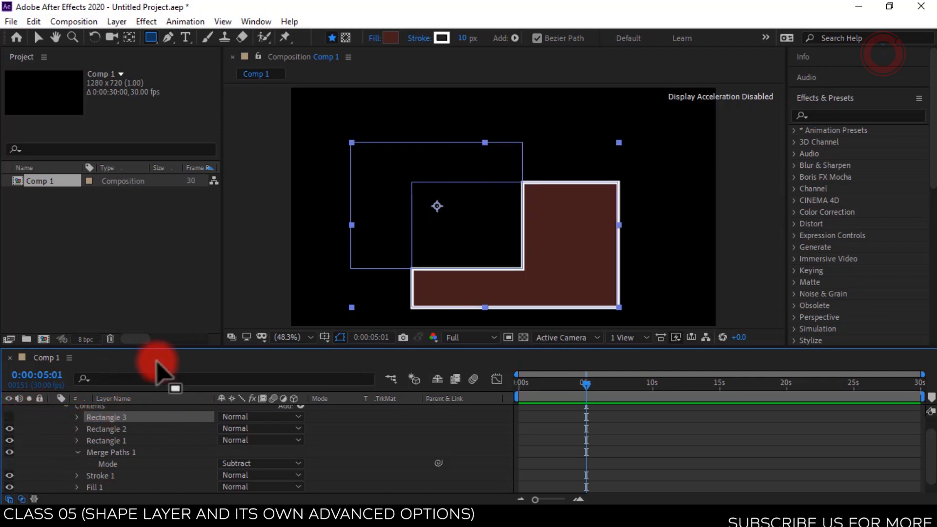
{"action": "left_click", "coordinate": [119, 428]}
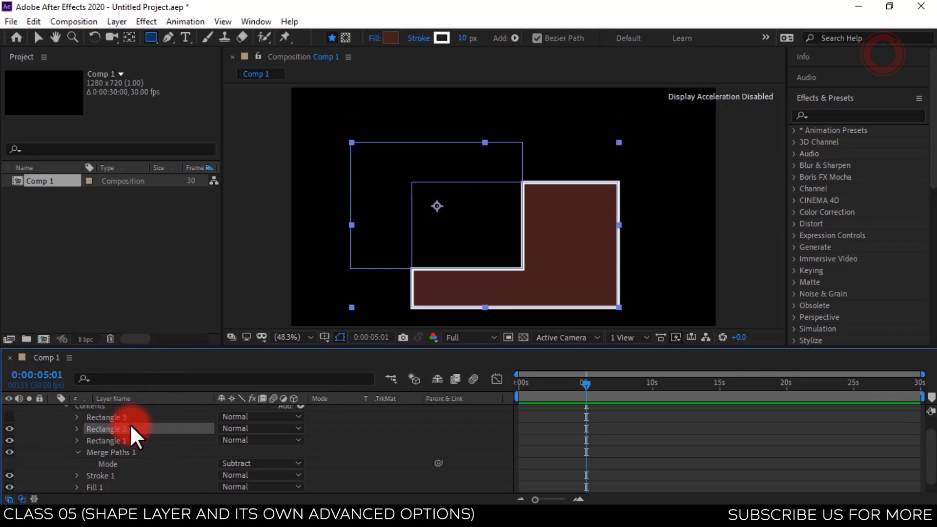
Step: Make Rectangle 3 visible again in Shape Layer 1 and select it
{"action": "left_click", "coordinate": [7, 416]}
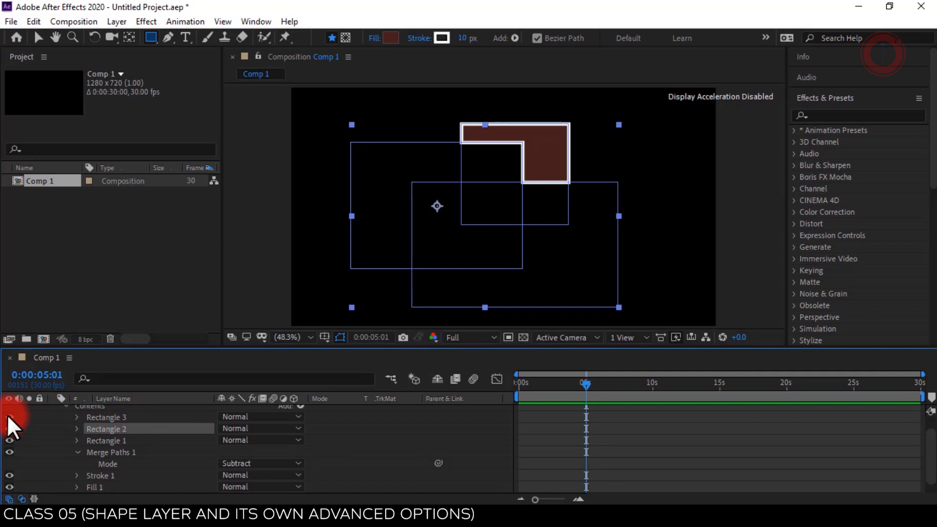
{"action": "left_click", "coordinate": [119, 416]}
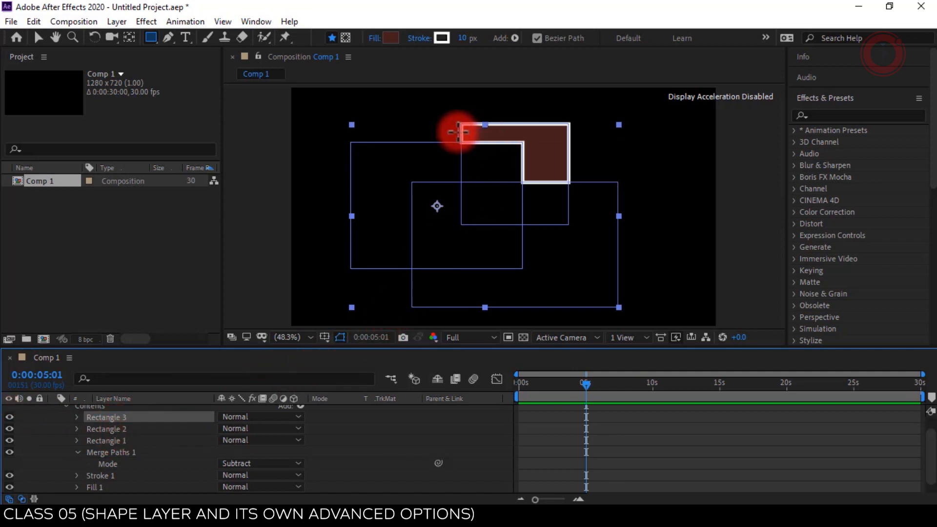
{"action": "left_click", "coordinate": [114, 427]}
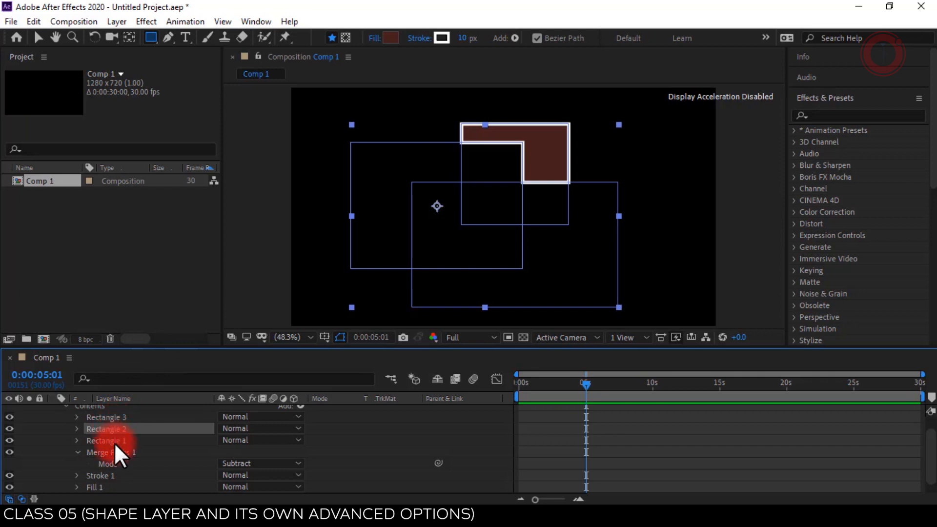
{"action": "left_click", "coordinate": [116, 418]}
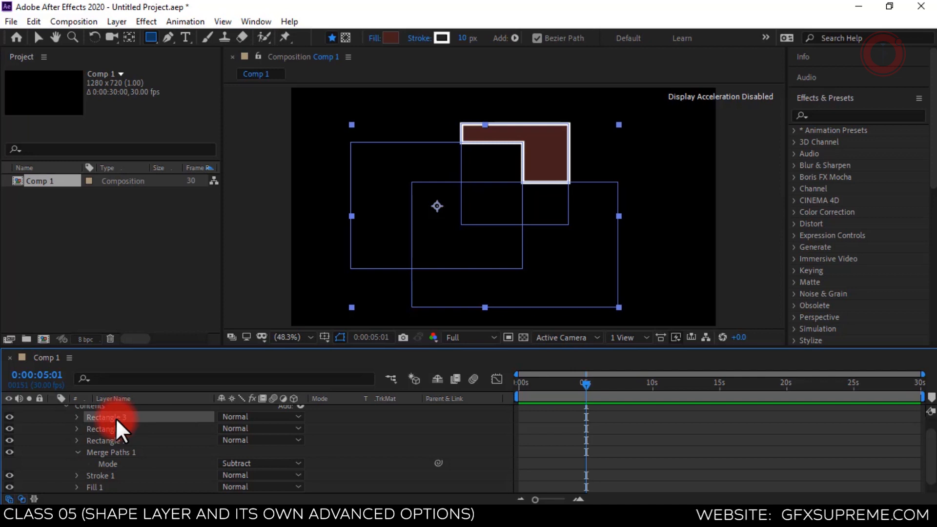
Step: Try the Merge Paths mode Intersect, followed by Exclude Intersections, on the three rectangles
{"action": "left_click", "coordinate": [244, 463]}
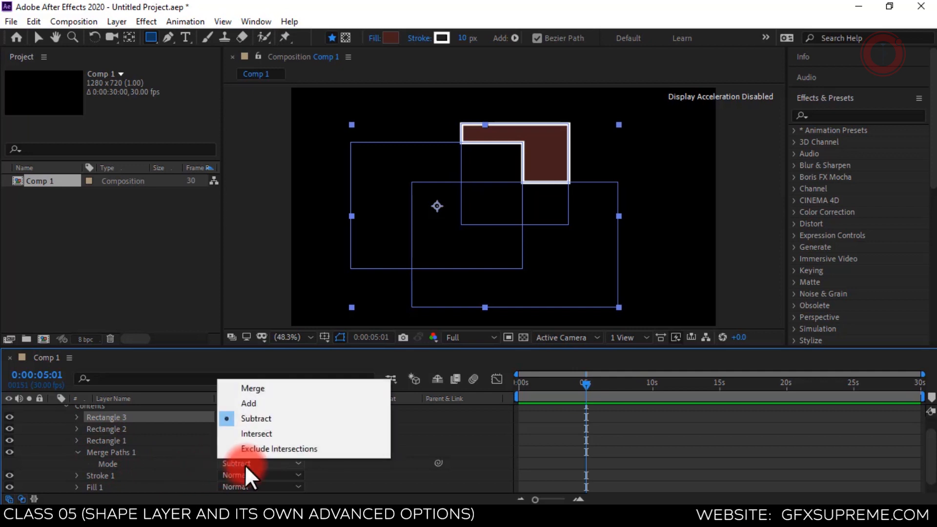
{"action": "left_click", "coordinate": [256, 434]}
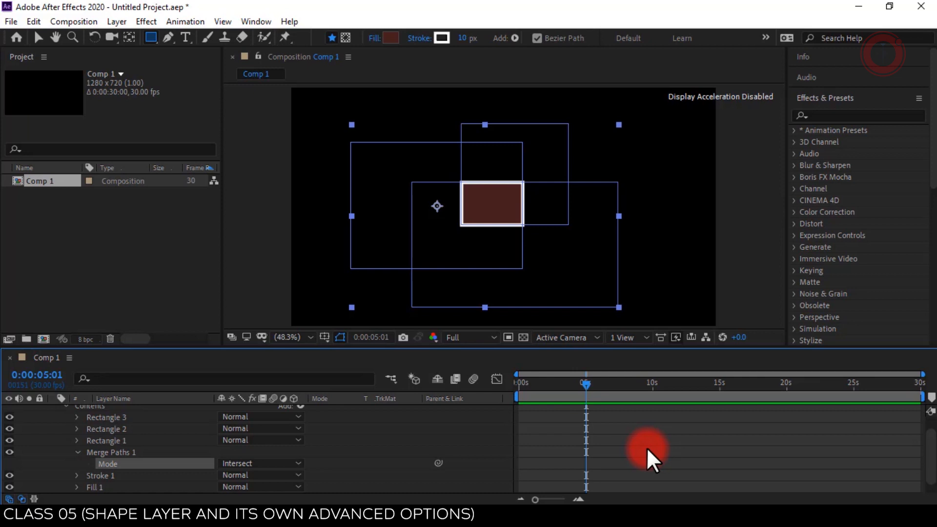
{"action": "left_click", "coordinate": [293, 463]}
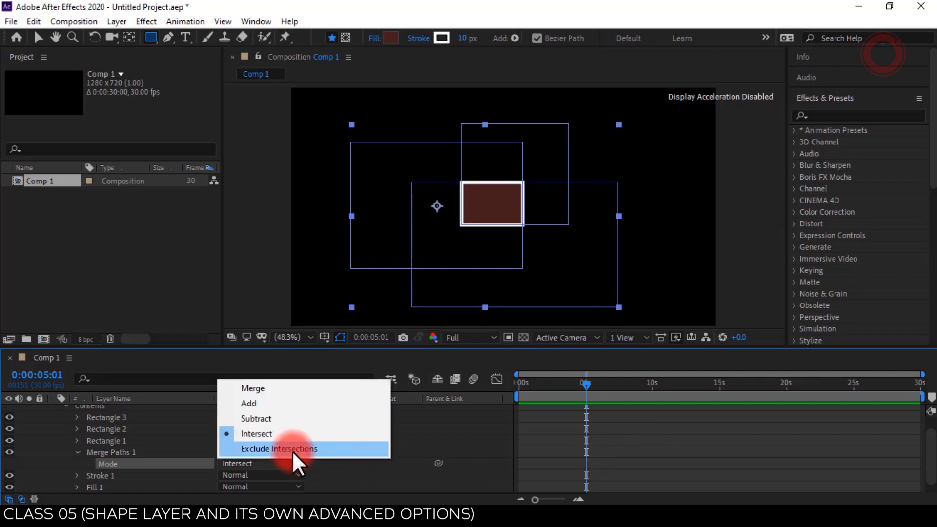
{"action": "left_click", "coordinate": [292, 448]}
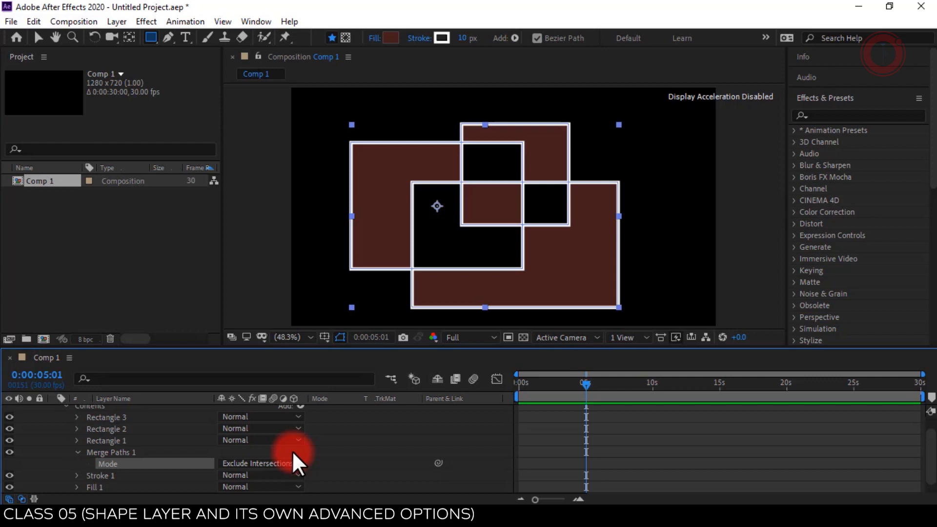
Step: Set the Merge Paths mode to Merge and return the current time to 0:00:00:00
{"action": "left_click", "coordinate": [293, 458]}
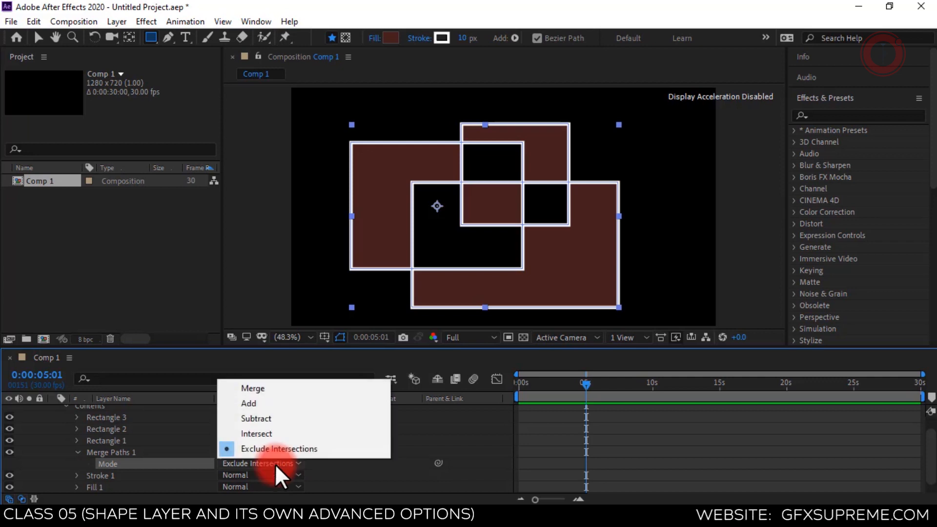
{"action": "left_click", "coordinate": [264, 389]}
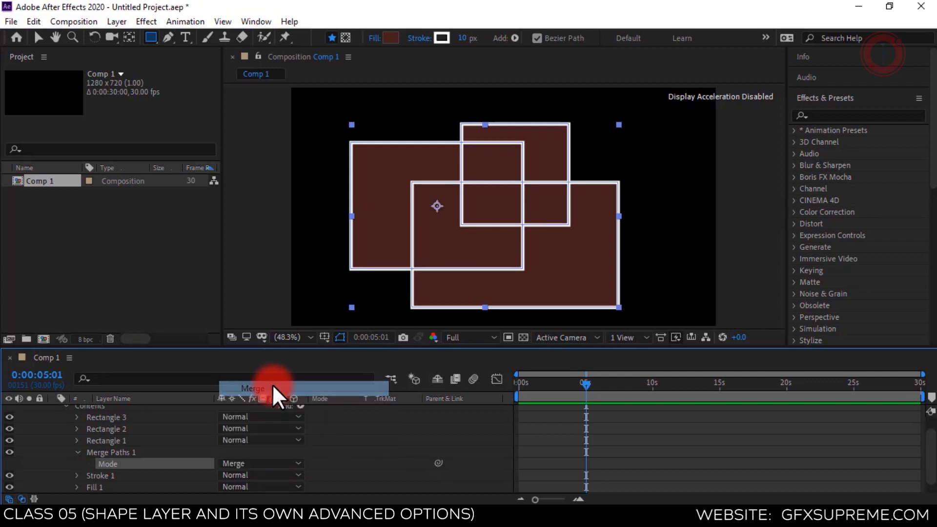
{"action": "left_click", "coordinate": [670, 431]}
{"action": "left_click_drag", "start_coordinate": [593, 387], "coordinate": [507, 397]}
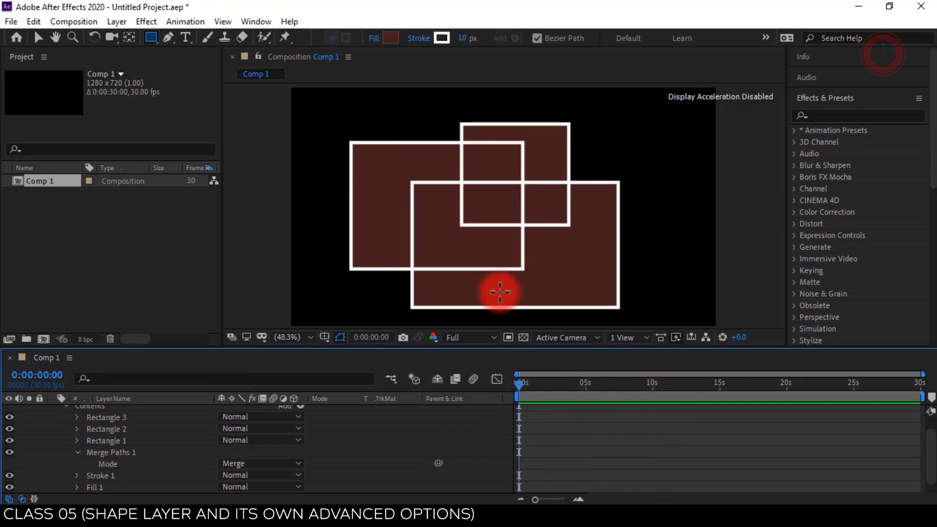
Step: Move the merged rectangles slightly upward in the composition with the Selection tool
{"action": "key", "text": "v"}
{"action": "mouse_move", "coordinate": [517, 265]}
{"action": "left_mouse_down"}
{"action": "mouse_move", "coordinate": [540, 245]}
{"action": "mouse_move", "coordinate": [521, 254]}
{"action": "left_mouse_up"}
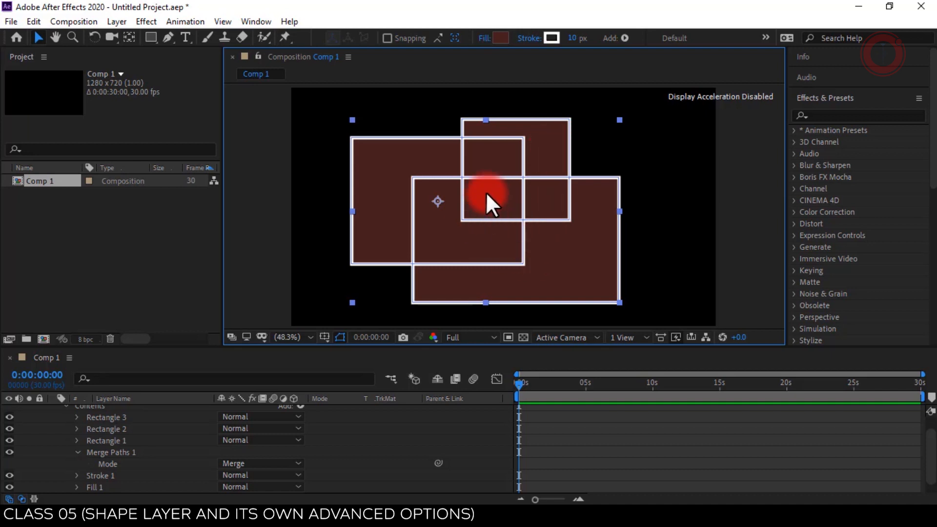
{"action": "left_click_drag", "start_coordinate": [511, 259], "coordinate": [508, 236]}
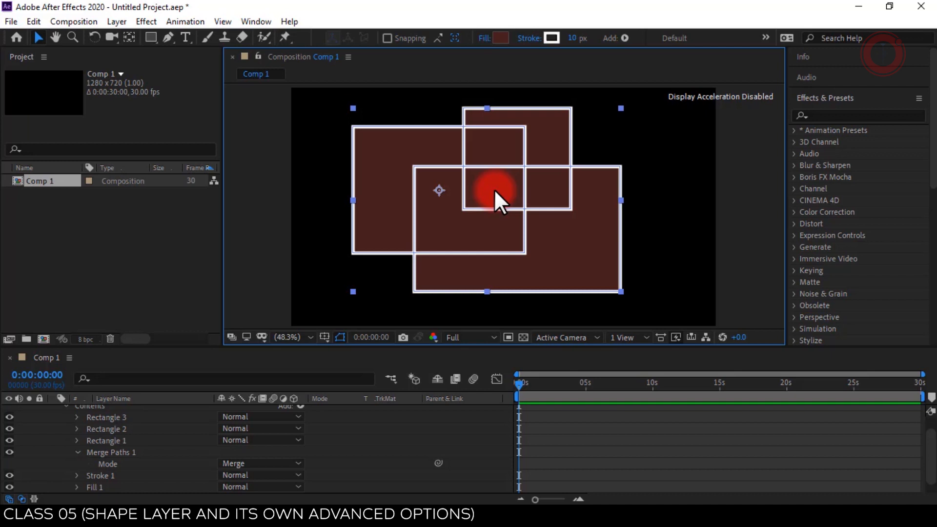
Step: Delete Shape Layer 1 with the merged rectangles from the composition
{"action": "left_click", "coordinate": [143, 416]}
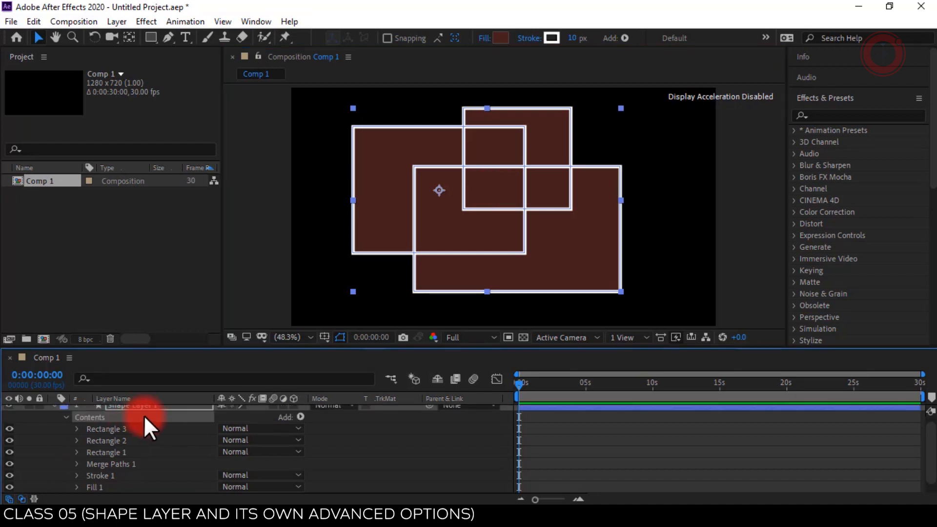
{"action": "left_click", "coordinate": [300, 417]}
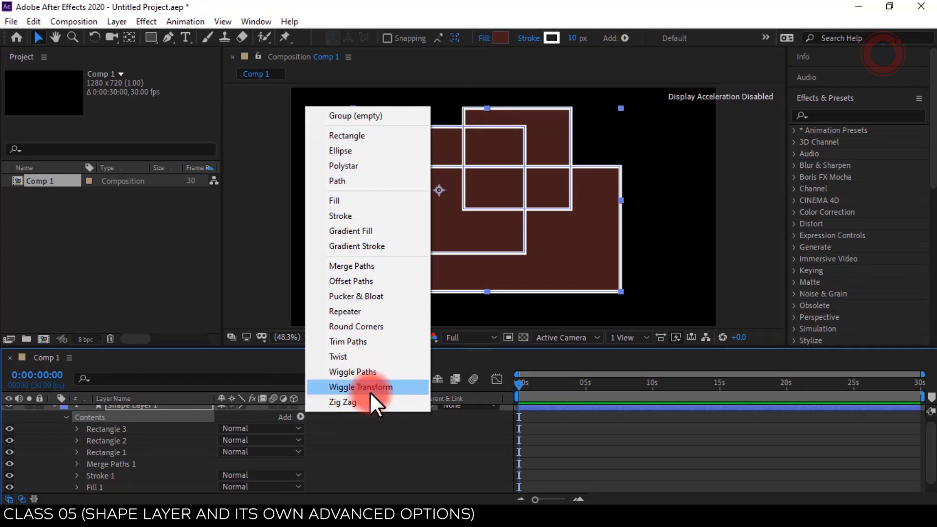
{"action": "left_click", "coordinate": [186, 424]}
{"action": "scroll", "coordinate": [172, 415], "scroll_direction": "up", "scroll_amount": 1}
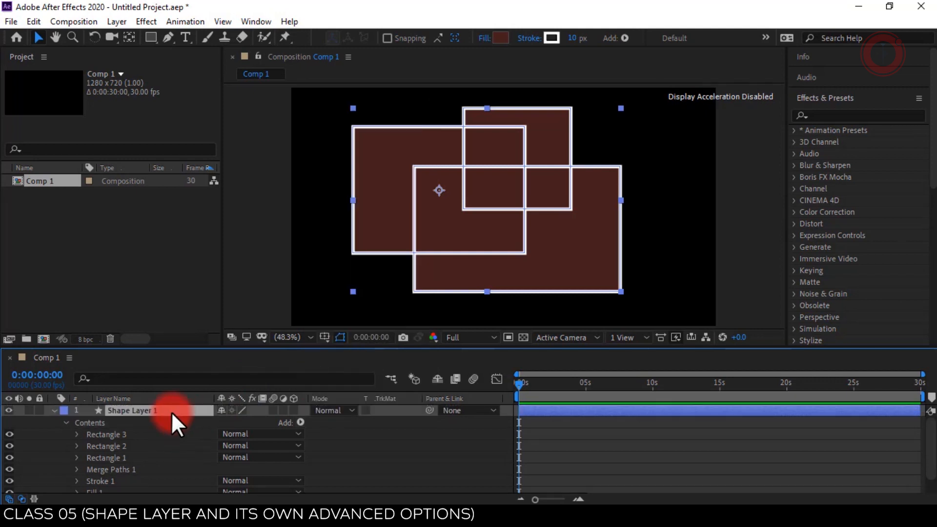
{"action": "key", "text": "Delete"}
Step: Draw a small circle in the composition's upper-left area on a new shape layer and add a Repeater to its contents
{"action": "left_click_drag", "start_coordinate": [143, 35], "coordinate": [176, 69]}
{"action": "left_click_drag", "start_coordinate": [353, 137], "coordinate": [395, 178]}
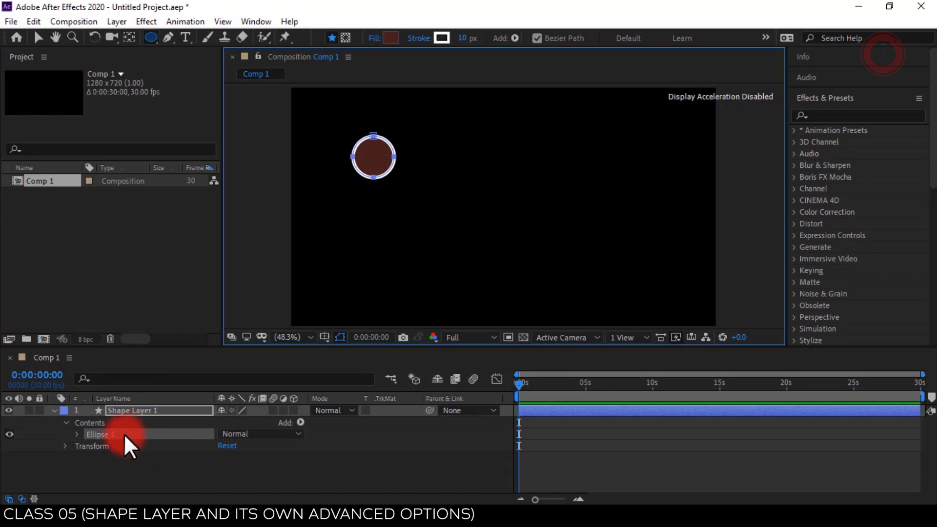
{"action": "left_click", "coordinate": [94, 421]}
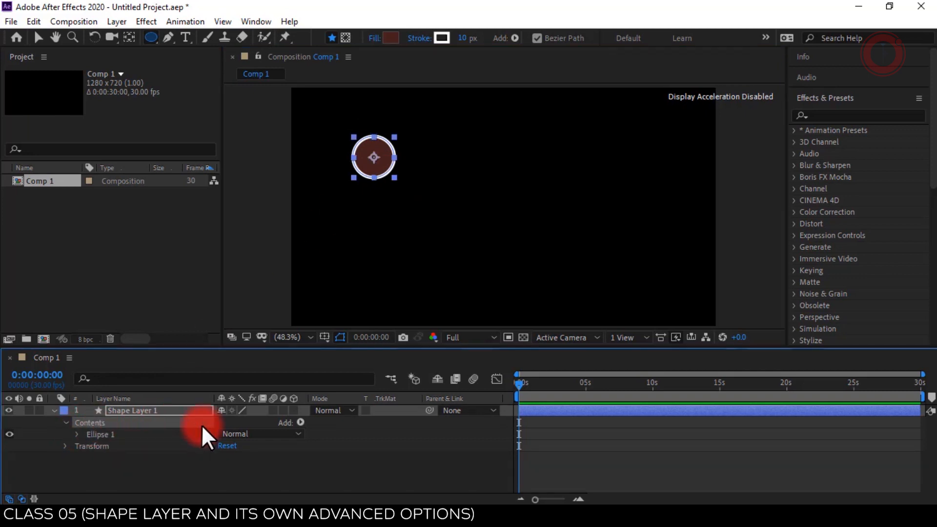
{"action": "left_click", "coordinate": [283, 423]}
{"action": "left_click", "coordinate": [300, 421]}
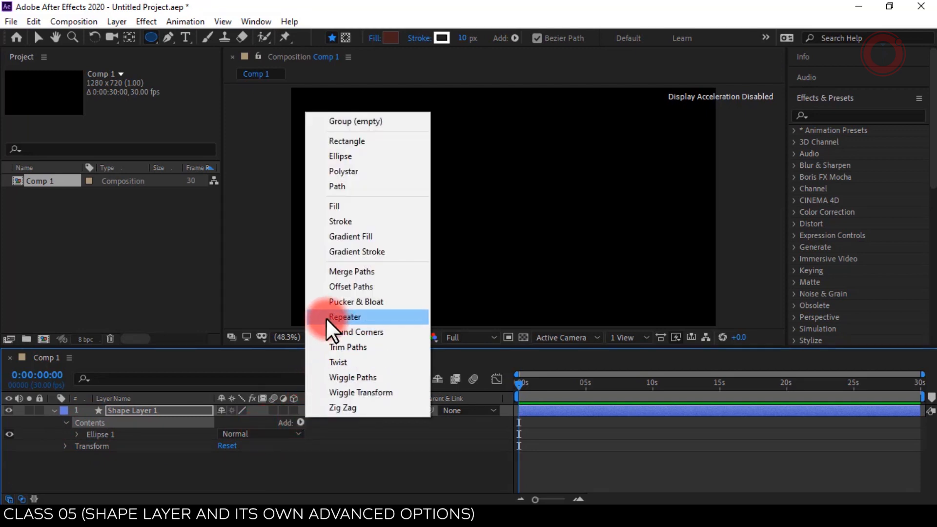
{"action": "left_click", "coordinate": [377, 318]}
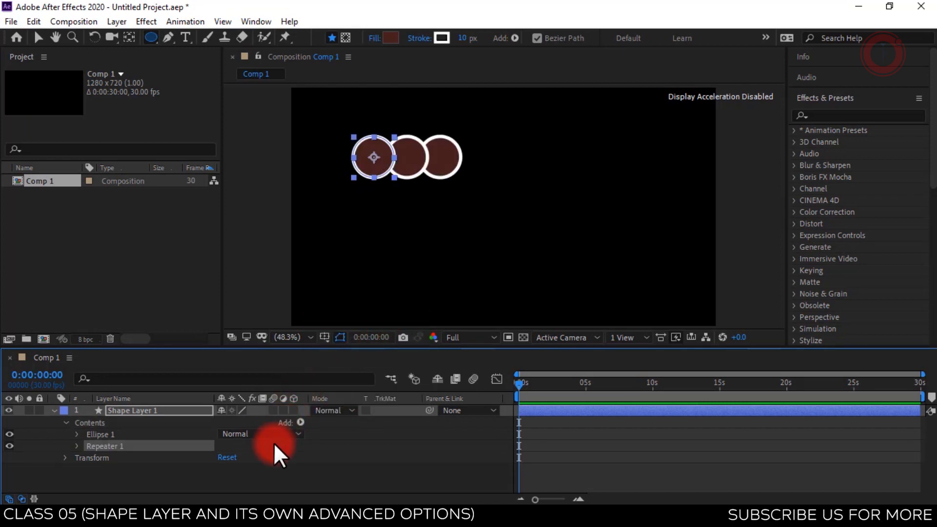
Step: Set Repeater 1 to 5 copies and its transform Position to 204.0, 0.0 to space the circles apart
{"action": "left_click", "coordinate": [77, 445]}
{"action": "mouse_move", "coordinate": [221, 450]}
{"action": "left_mouse_down"}
{"action": "mouse_move", "coordinate": [230, 448]}
{"action": "mouse_move", "coordinate": [226, 467]}
{"action": "mouse_move", "coordinate": [221, 454]}
{"action": "left_mouse_up"}
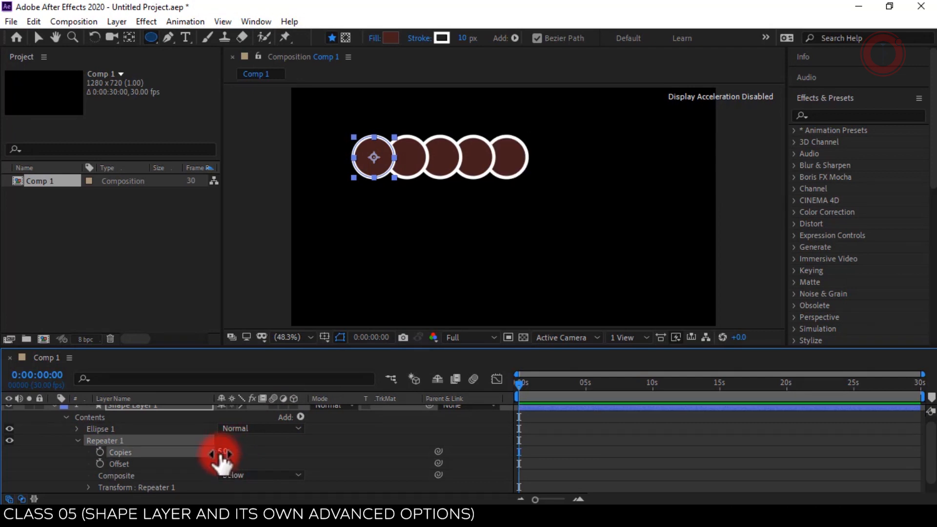
{"action": "scroll", "coordinate": [96, 473], "scroll_direction": "down", "scroll_amount": 1}
{"action": "left_click", "coordinate": [89, 475]}
{"action": "scroll", "coordinate": [182, 470], "scroll_direction": "down", "scroll_amount": 3}
{"action": "left_click_drag", "start_coordinate": [236, 445], "coordinate": [299, 436]}
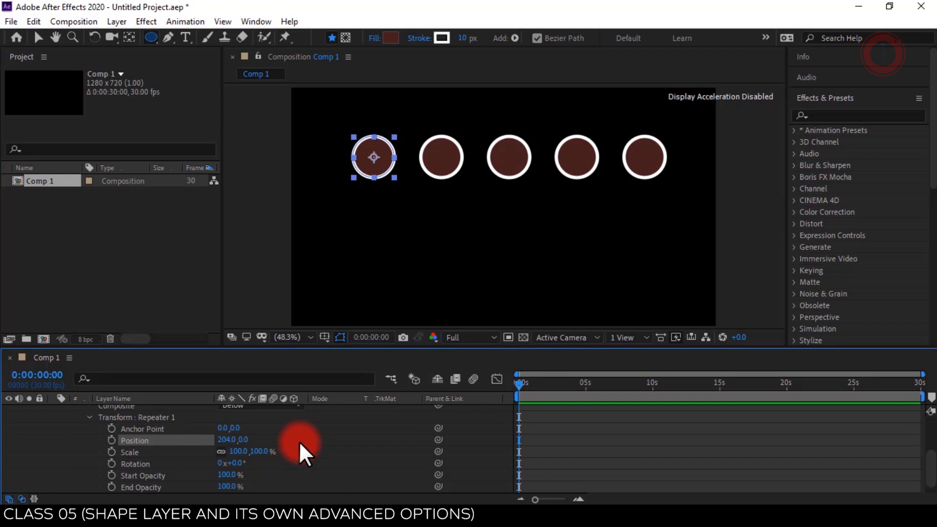
Step: Add a Wiggle Transform operator to the contents of Shape Layer 1 and expand its settings, collapsing Repeater 1
{"action": "scroll", "coordinate": [169, 463], "scroll_direction": "up", "scroll_amount": 3}
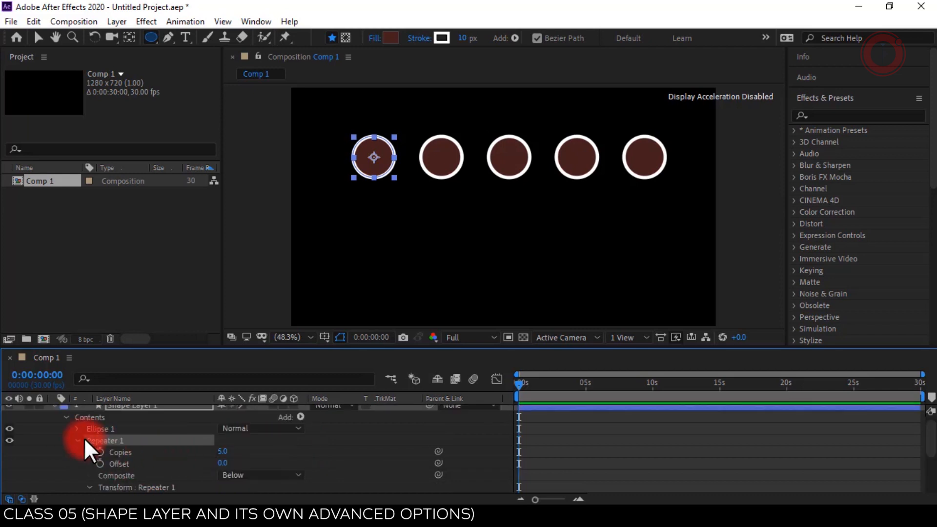
{"action": "left_click", "coordinate": [101, 418]}
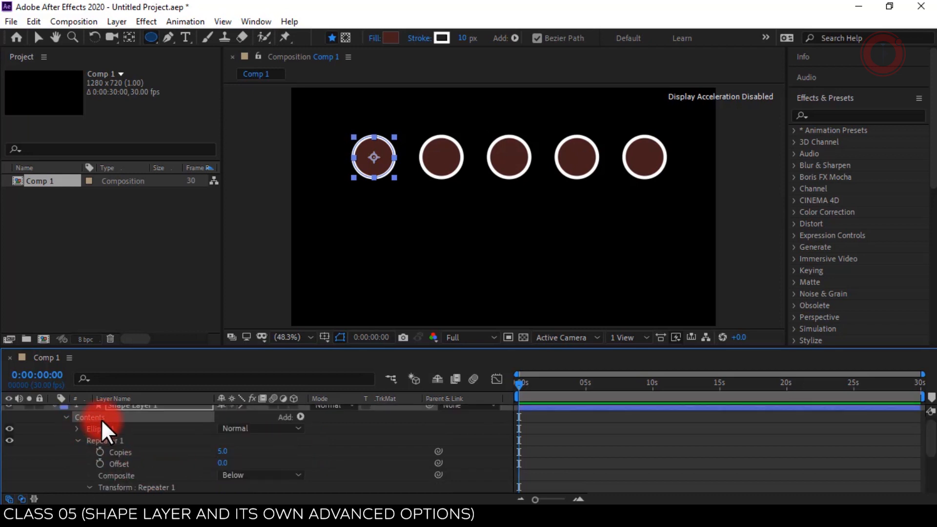
{"action": "left_click", "coordinate": [301, 417]}
{"action": "left_click", "coordinate": [332, 387]}
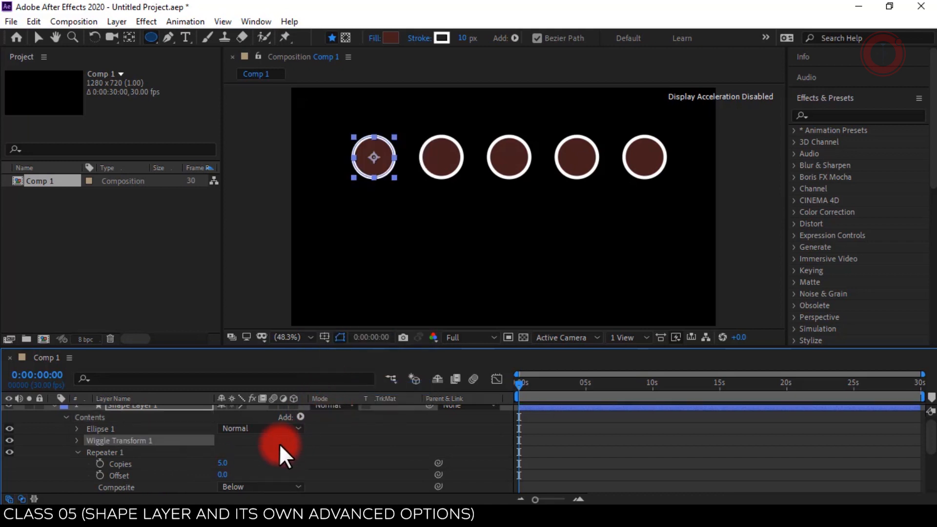
{"action": "scroll", "coordinate": [279, 443], "scroll_direction": "down", "scroll_amount": 3}
{"action": "scroll", "coordinate": [279, 443], "scroll_direction": "up", "scroll_amount": 4}
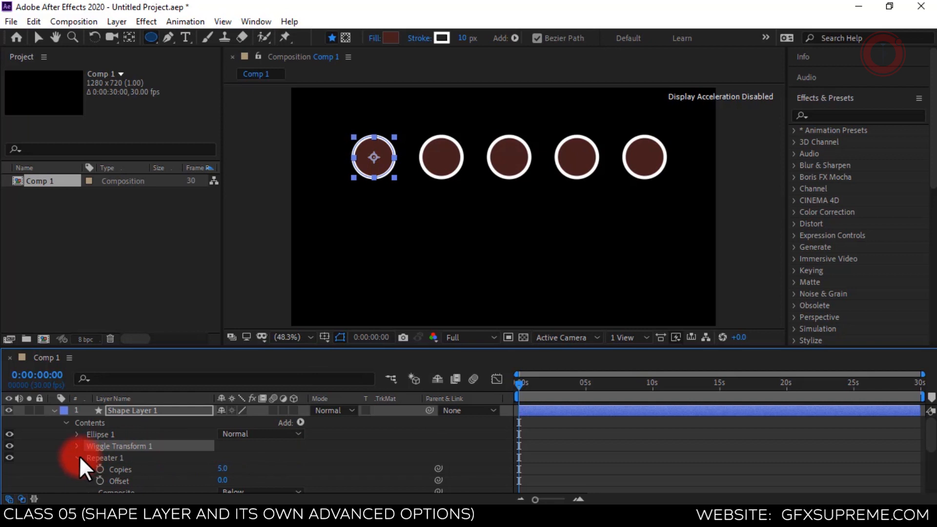
{"action": "left_click", "coordinate": [78, 457]}
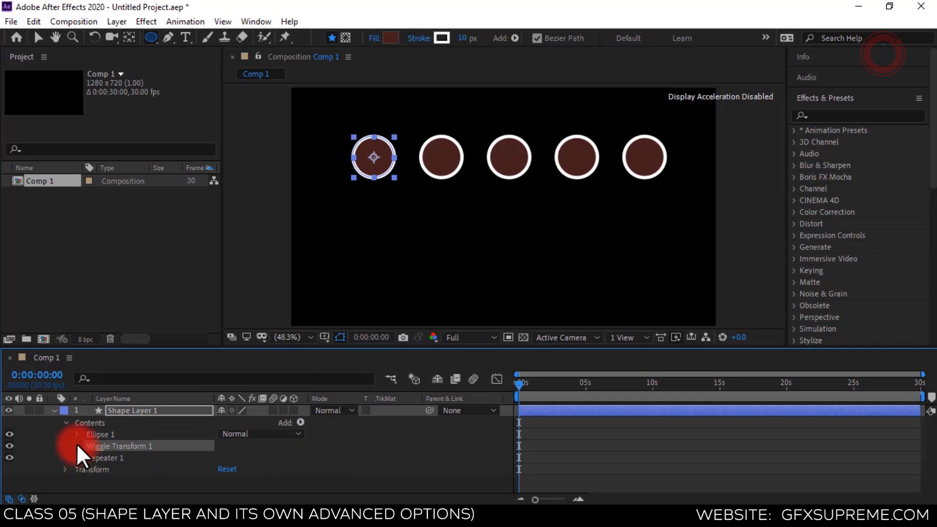
{"action": "left_click", "coordinate": [76, 446]}
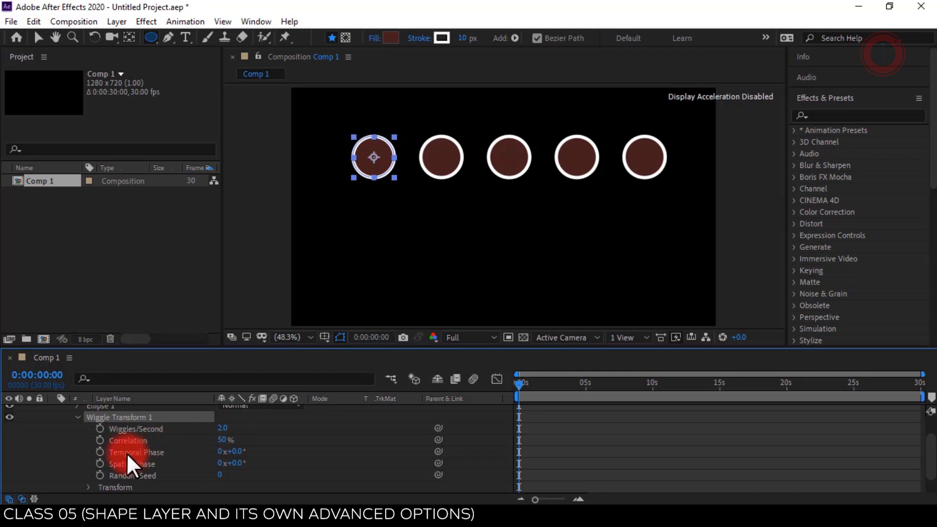
Step: Set Wiggle Transform 1's Temporal Phase to 104°, Spatial Phase to 122° and Random Seed to 59
{"action": "left_click_drag", "start_coordinate": [236, 452], "coordinate": [296, 458]}
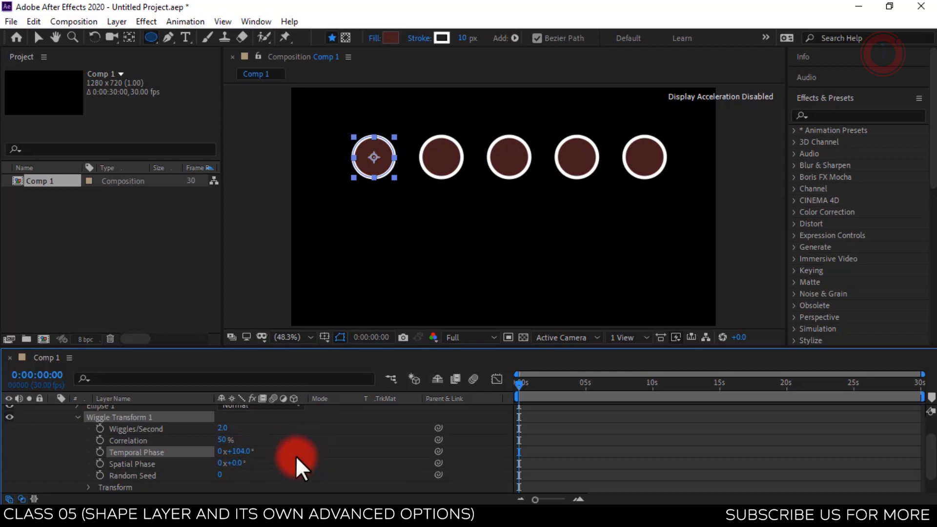
{"action": "left_click_drag", "start_coordinate": [241, 463], "coordinate": [335, 473]}
{"action": "left_click_drag", "start_coordinate": [222, 475], "coordinate": [265, 479]}
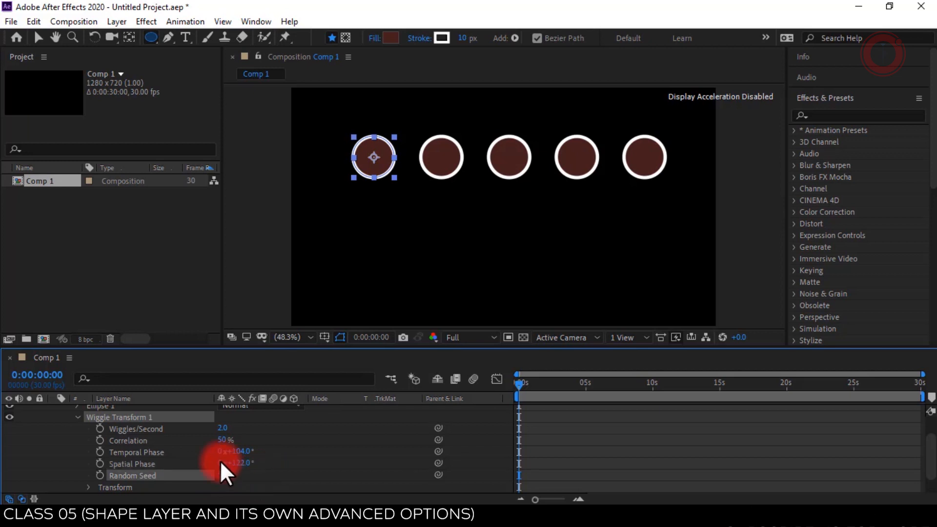
Step: Move Wiggle Transform 1 below Repeater 1 in the contents and expand its settings
{"action": "left_click_drag", "start_coordinate": [133, 416], "coordinate": [125, 460]}
{"action": "left_click", "coordinate": [78, 418]}
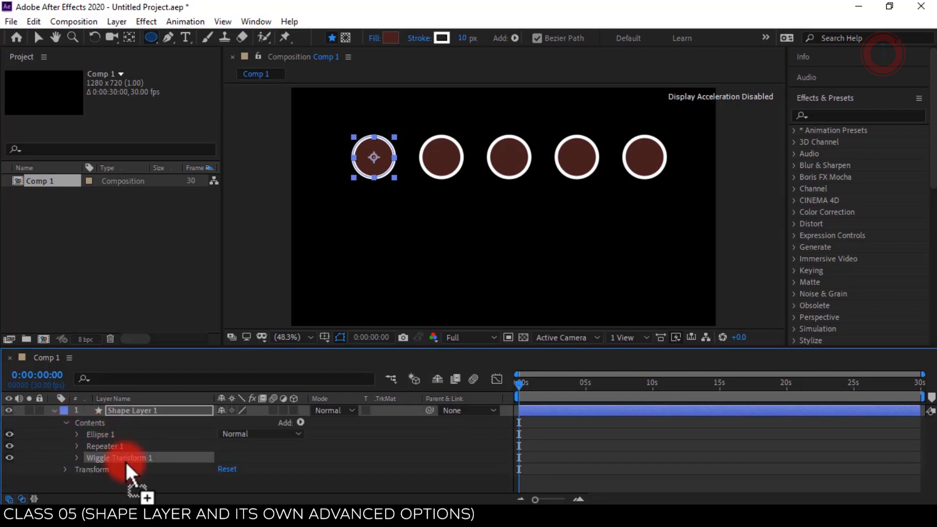
{"action": "left_click", "coordinate": [78, 454]}
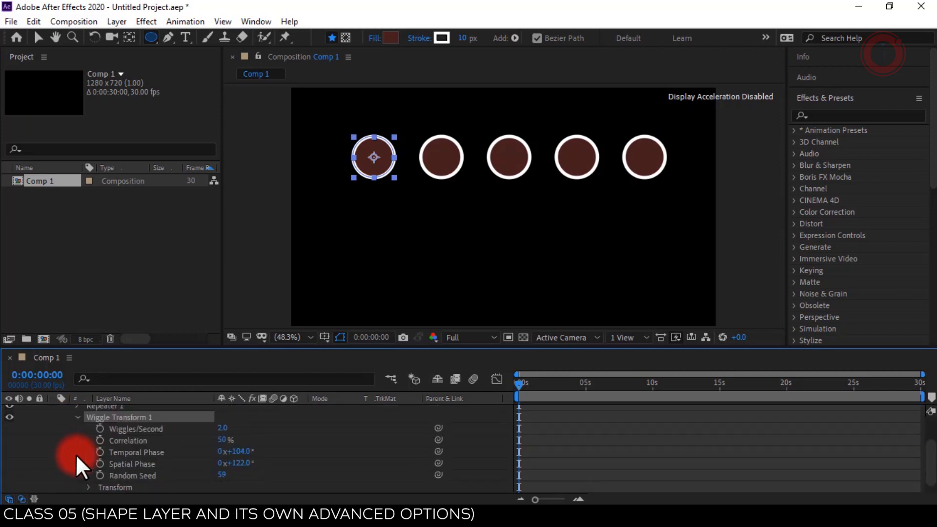
Step: Set the Position in Wiggle Transform 1's own transform to 0.0, 119.0
{"action": "scroll", "coordinate": [83, 463], "scroll_direction": "down", "scroll_amount": 1}
{"action": "left_click", "coordinate": [88, 476]}
{"action": "scroll", "coordinate": [143, 470], "scroll_direction": "down", "scroll_amount": 3}
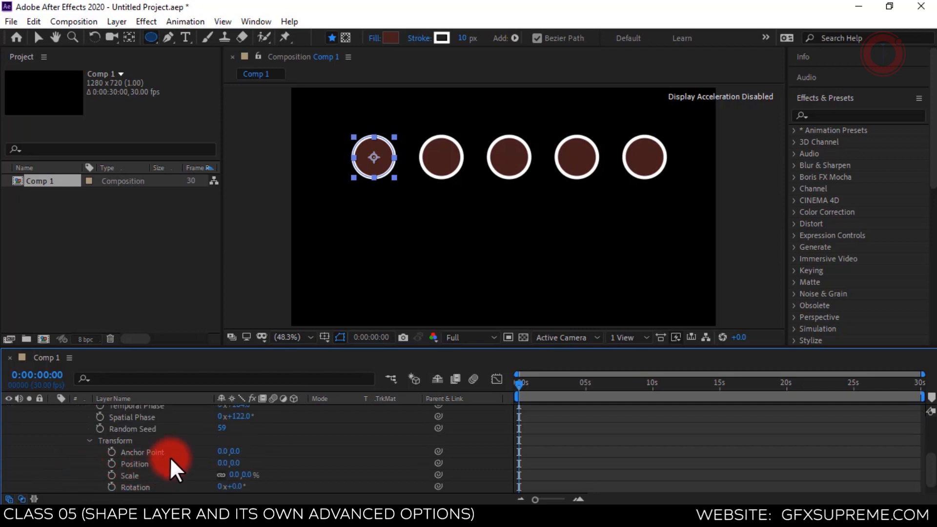
{"action": "scroll", "coordinate": [184, 449], "scroll_direction": "down", "scroll_amount": 1}
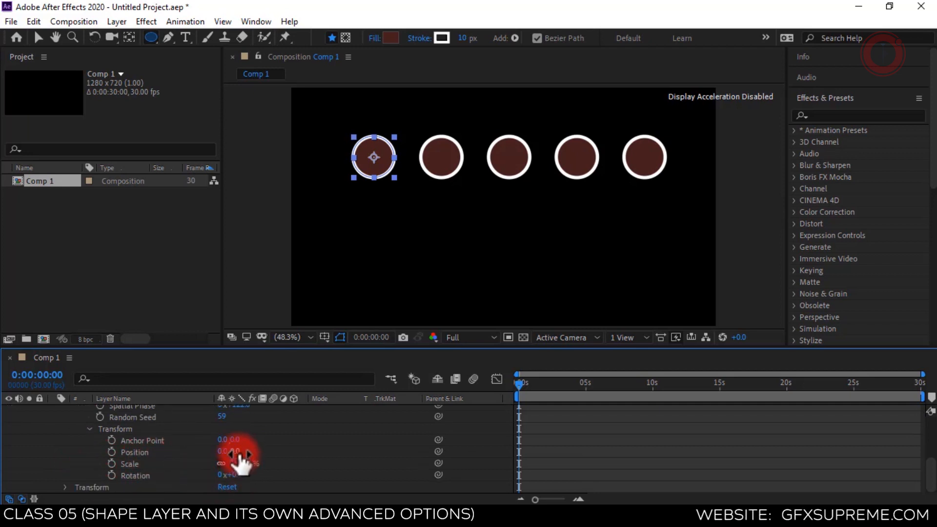
{"action": "left_click_drag", "start_coordinate": [247, 449], "coordinate": [324, 448]}
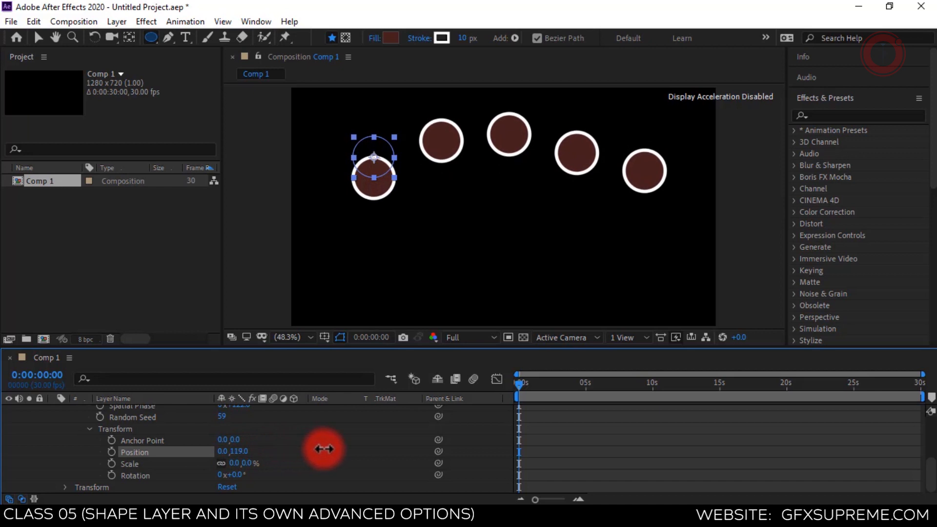
Step: Try changing Wiggle Transform 1's Anchor Point, undo it, and try a Rotation of 11°
{"action": "left_click_drag", "start_coordinate": [234, 439], "coordinate": [255, 439]}
{"action": "key", "text": "ctrl+z"}
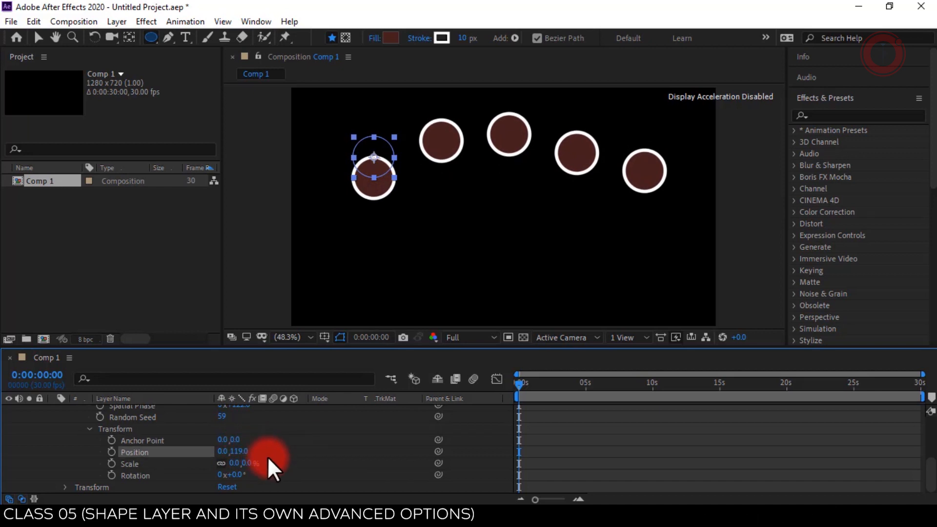
{"action": "left_click", "coordinate": [243, 476]}
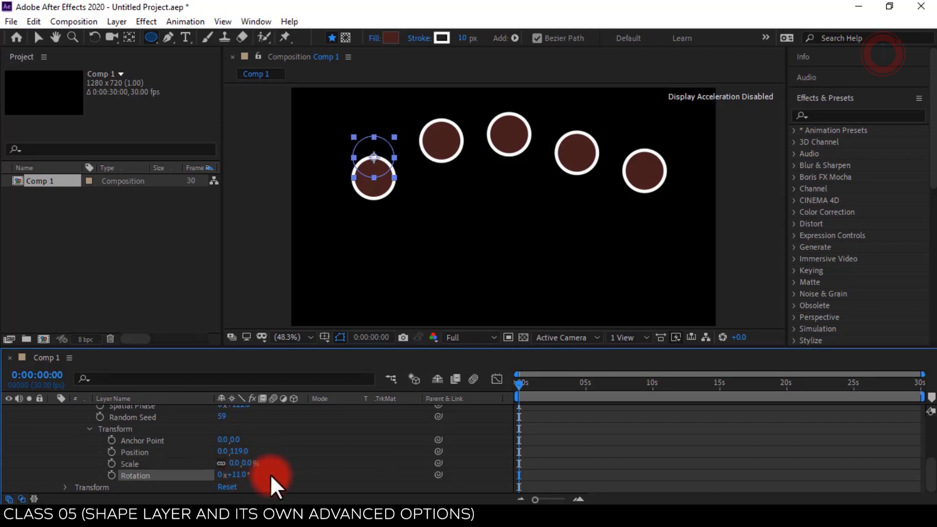
Step: Preview the wiggling circles from 0:00:00:00 and stop playback at 0:00:09:09
{"action": "left_click", "coordinate": [520, 383]}
{"action": "left_click_drag", "start_coordinate": [519, 382], "coordinate": [496, 393]}
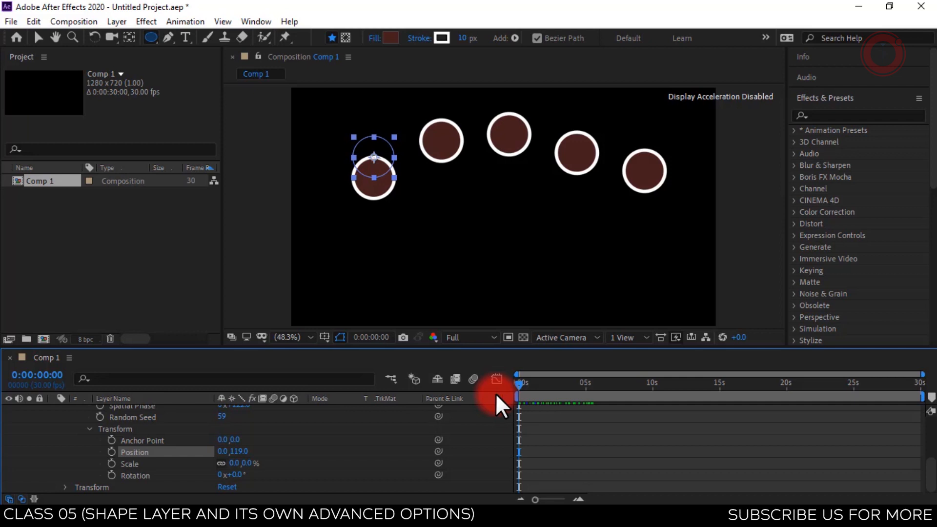
{"action": "key", "text": "space"}
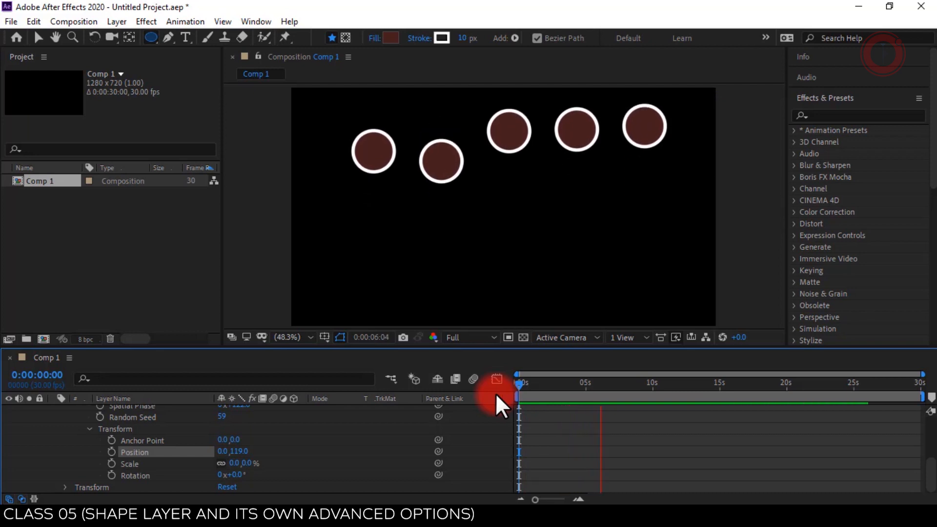
{"action": "key", "text": "space"}
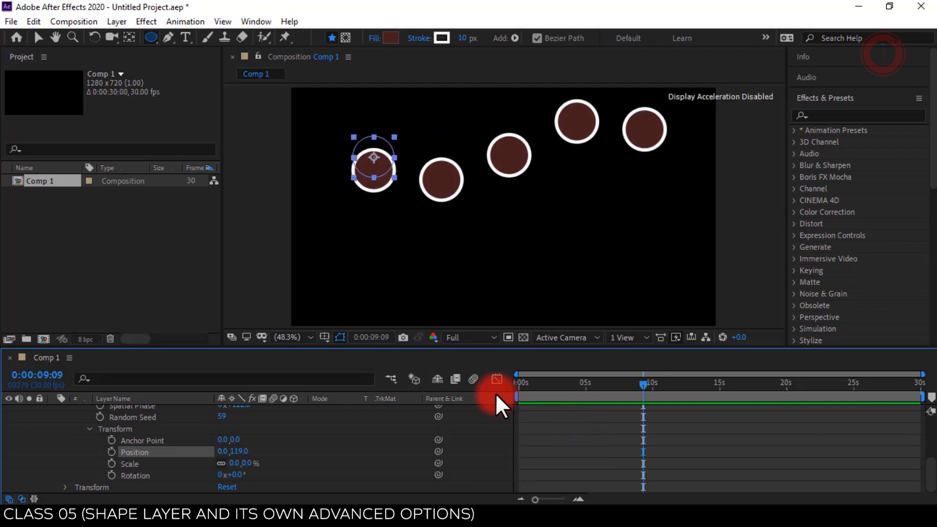